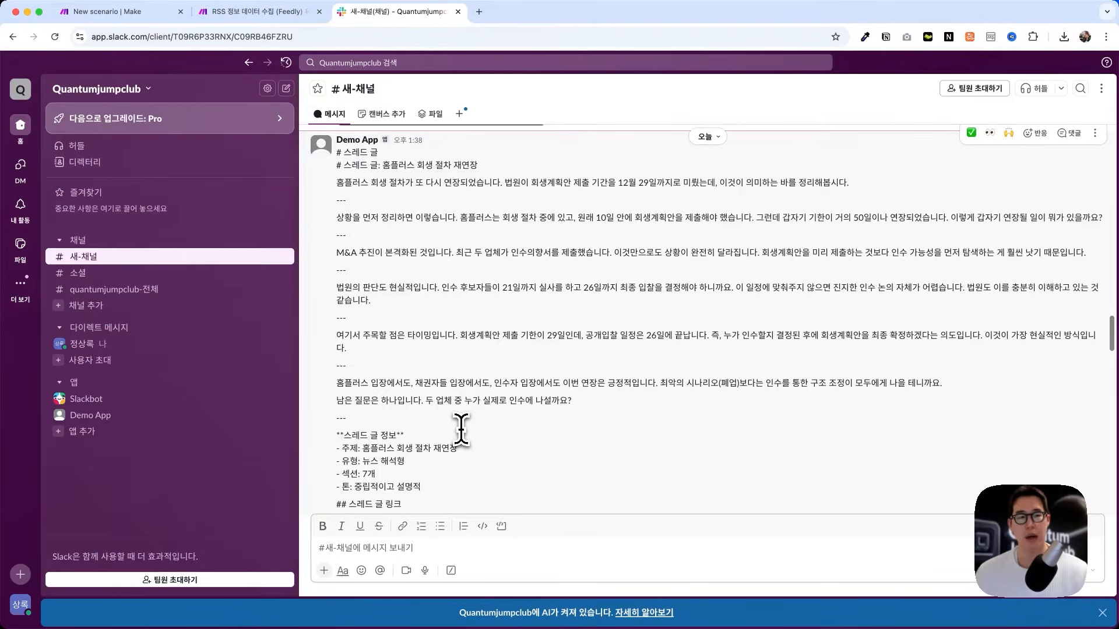
Step: Leave Slack's #새-채널 channel and switch to the 'New scenario | Make' browser tab
left_click(461, 430)
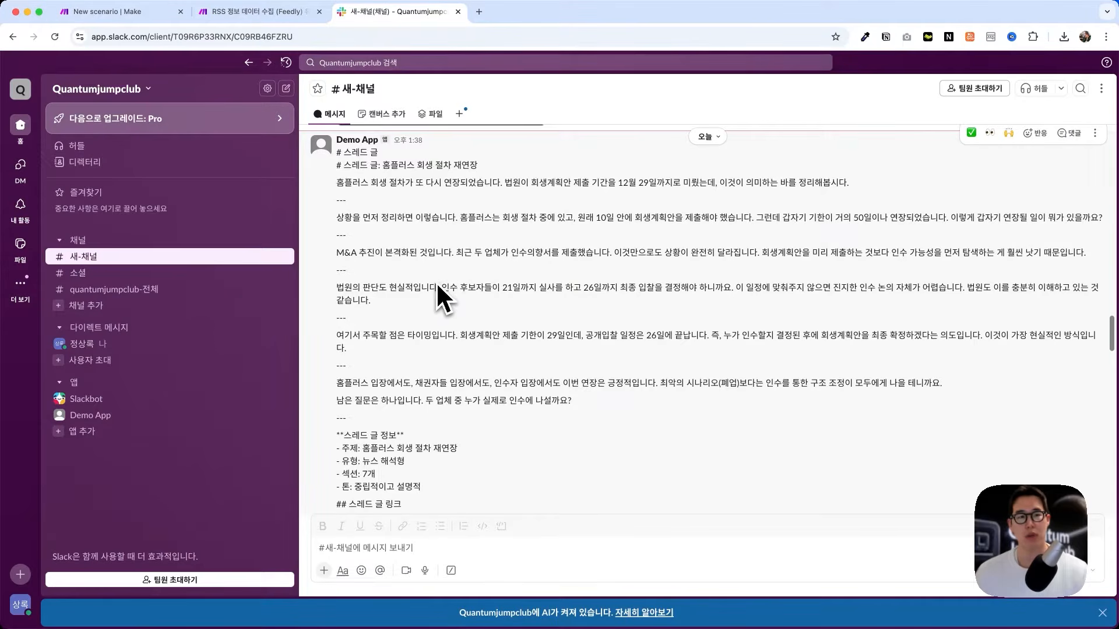
left_click(105, 11)
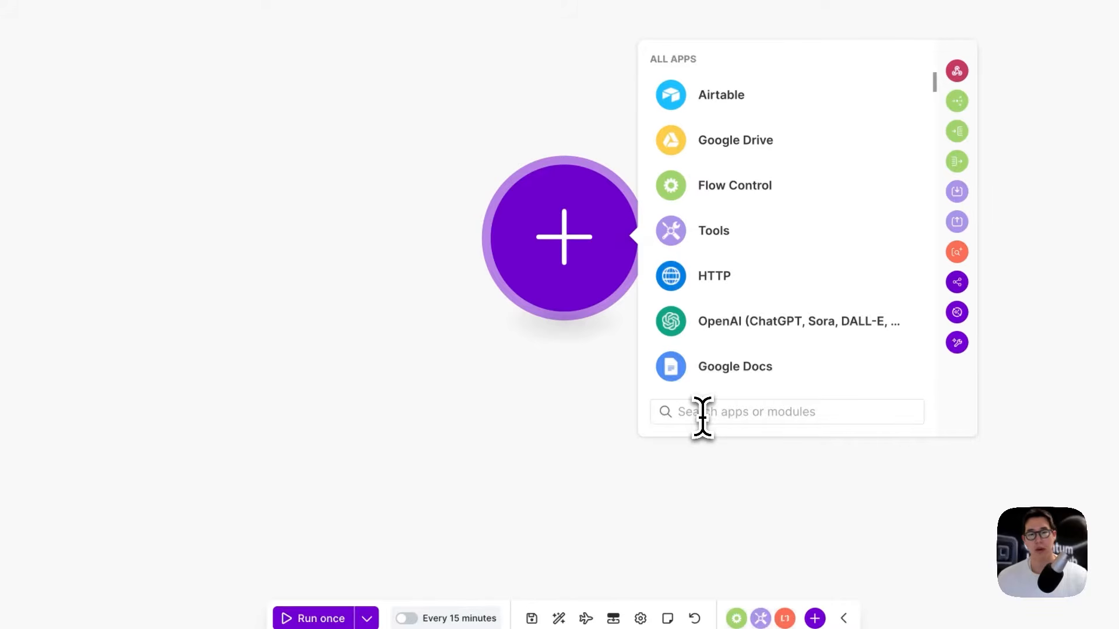
Step: Search 'slack' in the app picker and add Slack's Send a Message module
key("BackSpace")
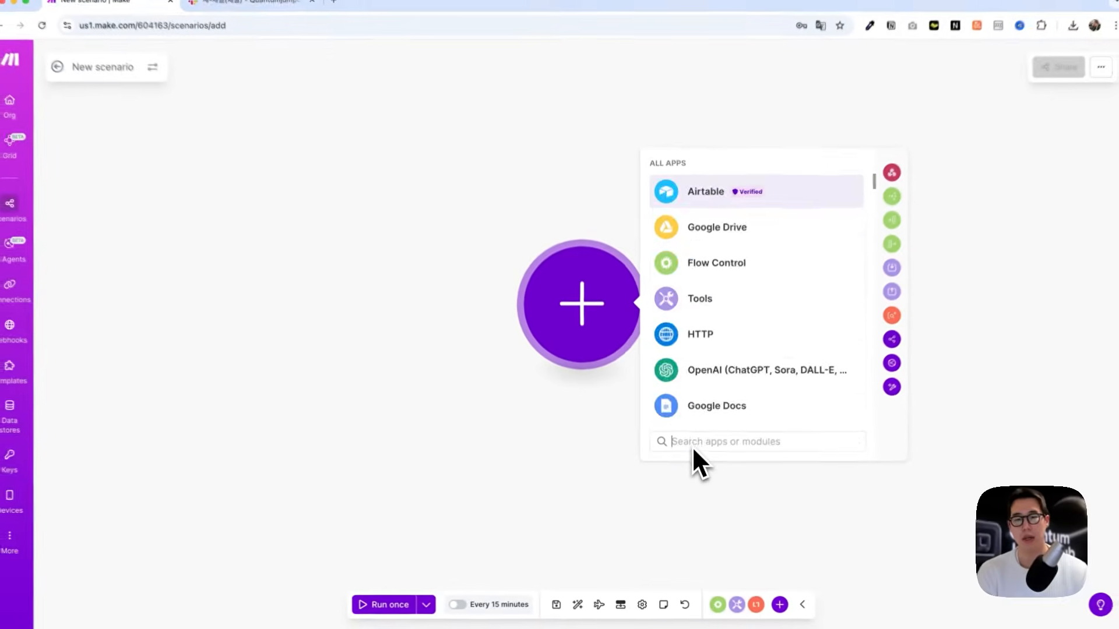
type("slack")
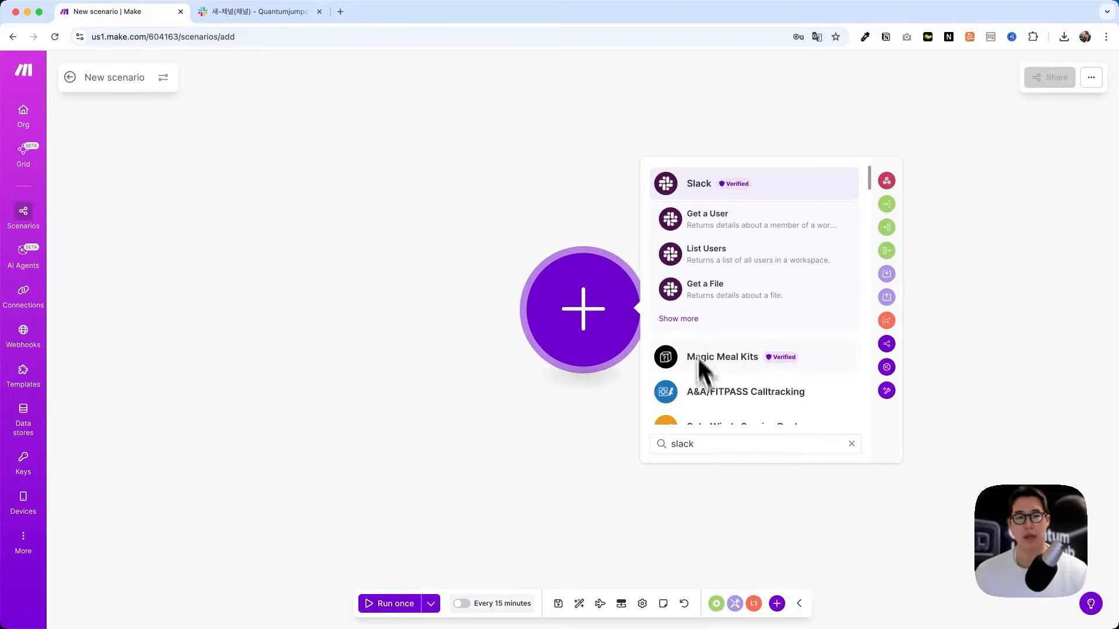
left_click(680, 319)
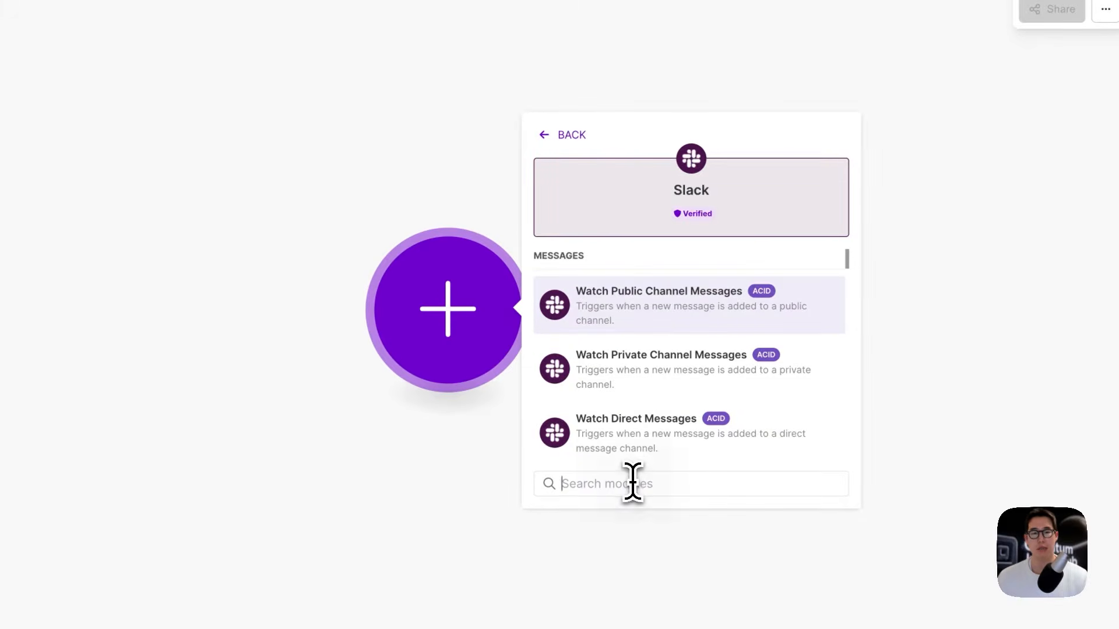
type("sedn")
key("BackSpace")
key("BackSpace")
type("nd ")
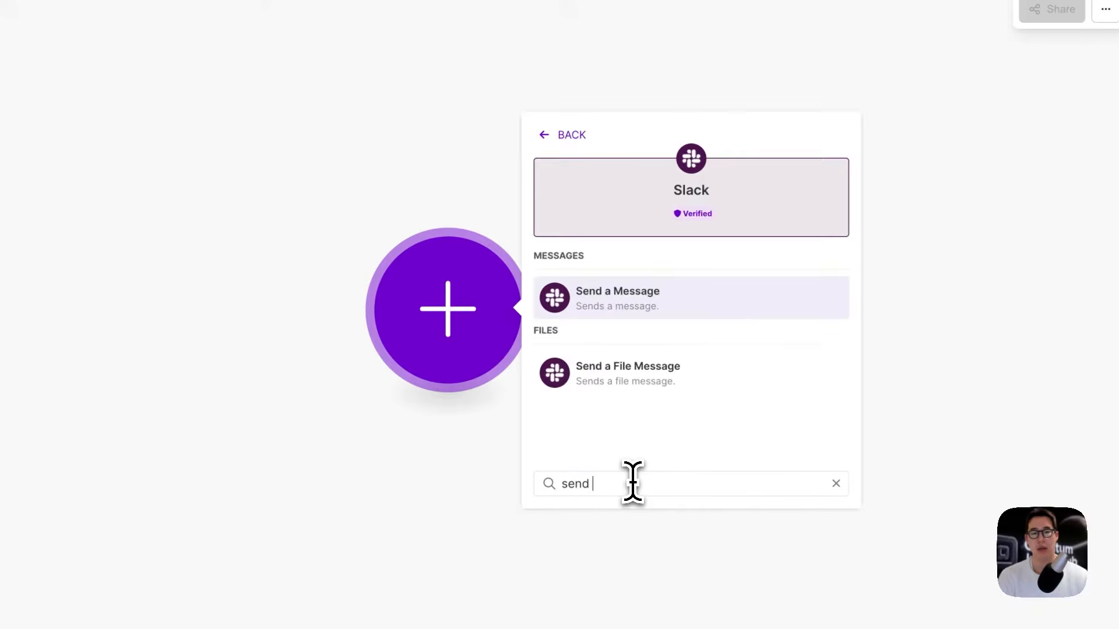
type("message")
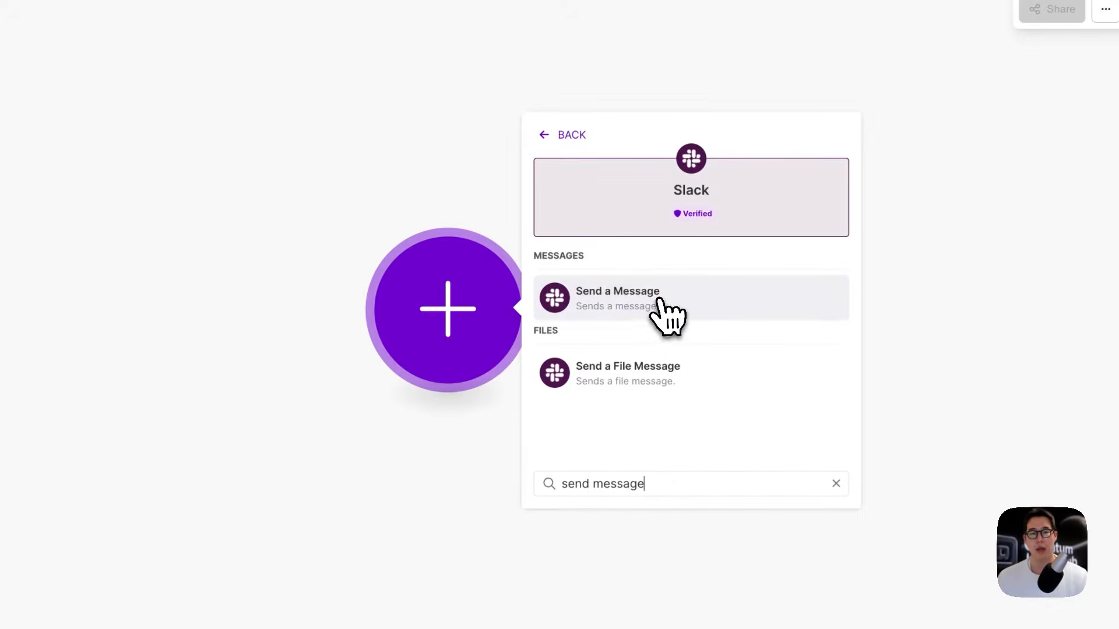
left_click(658, 300)
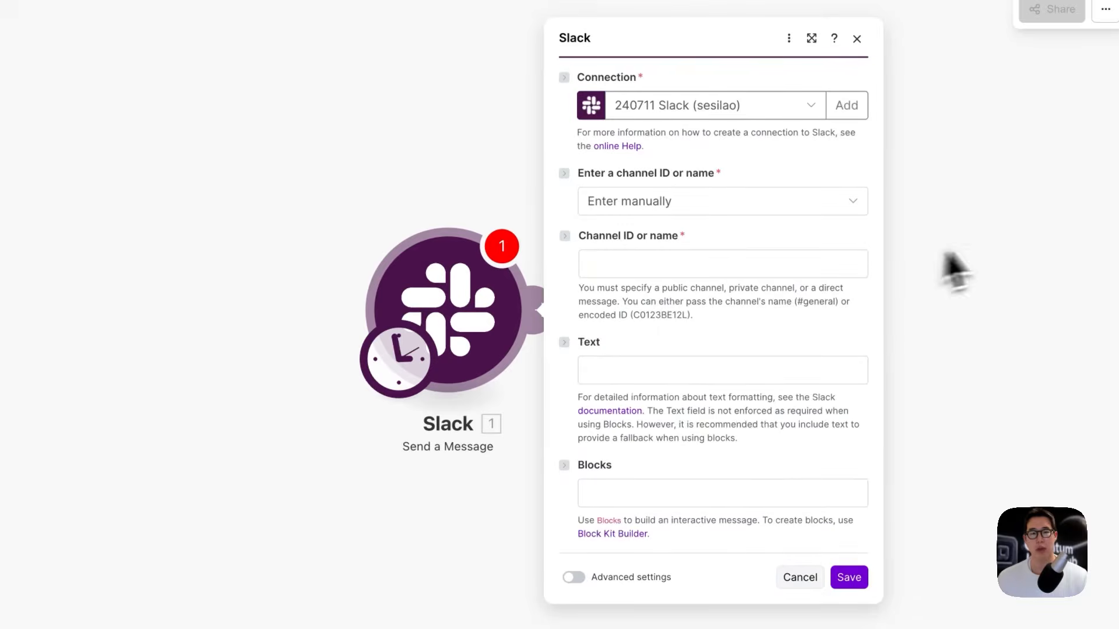
Step: Add a new Slack connection of type Slack (bot) and select its default name
left_click(513, 198)
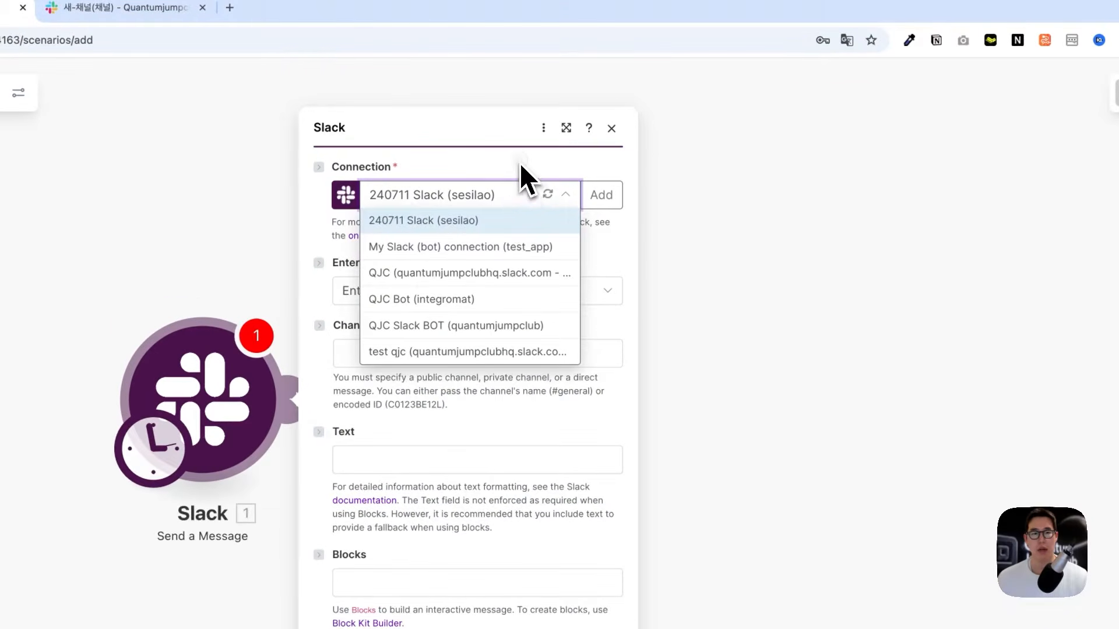
left_click(603, 196)
left_click(691, 204)
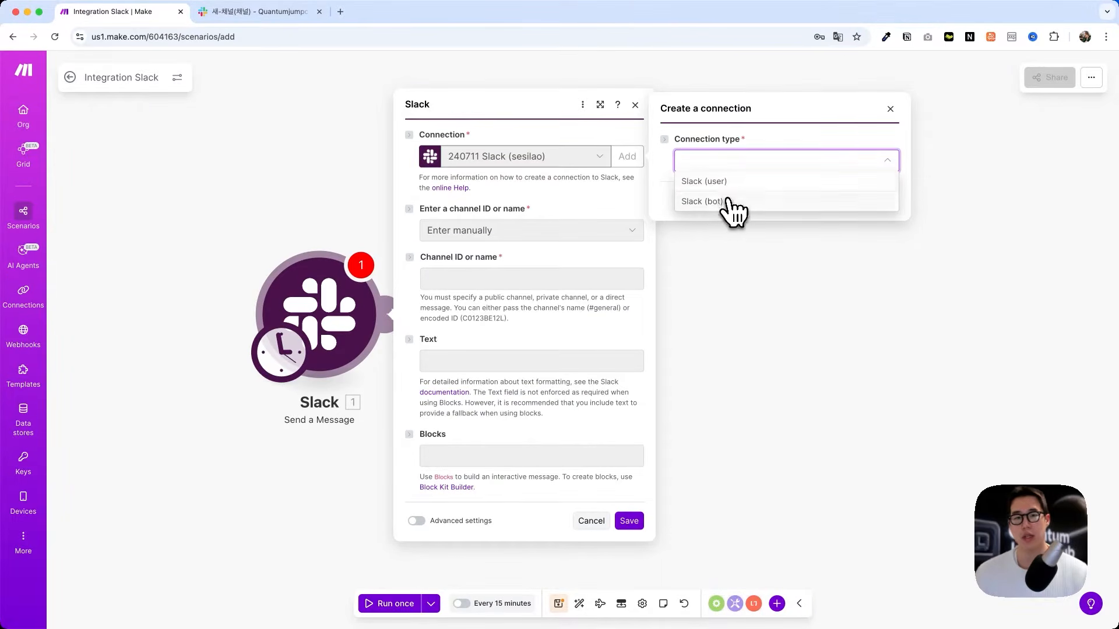
left_click(729, 209)
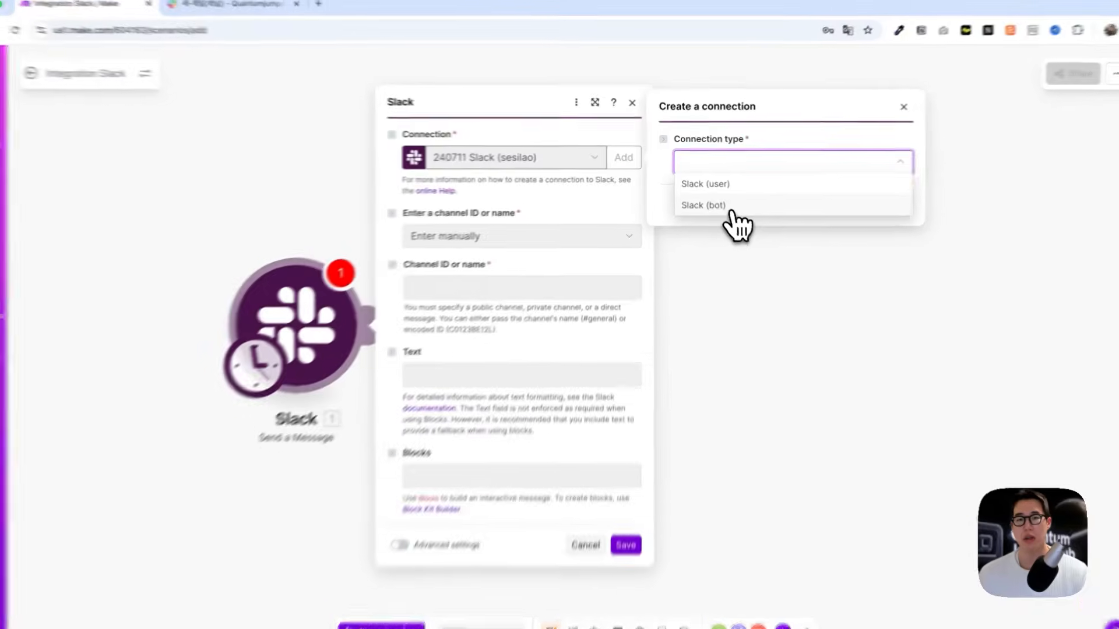
left_click(789, 191)
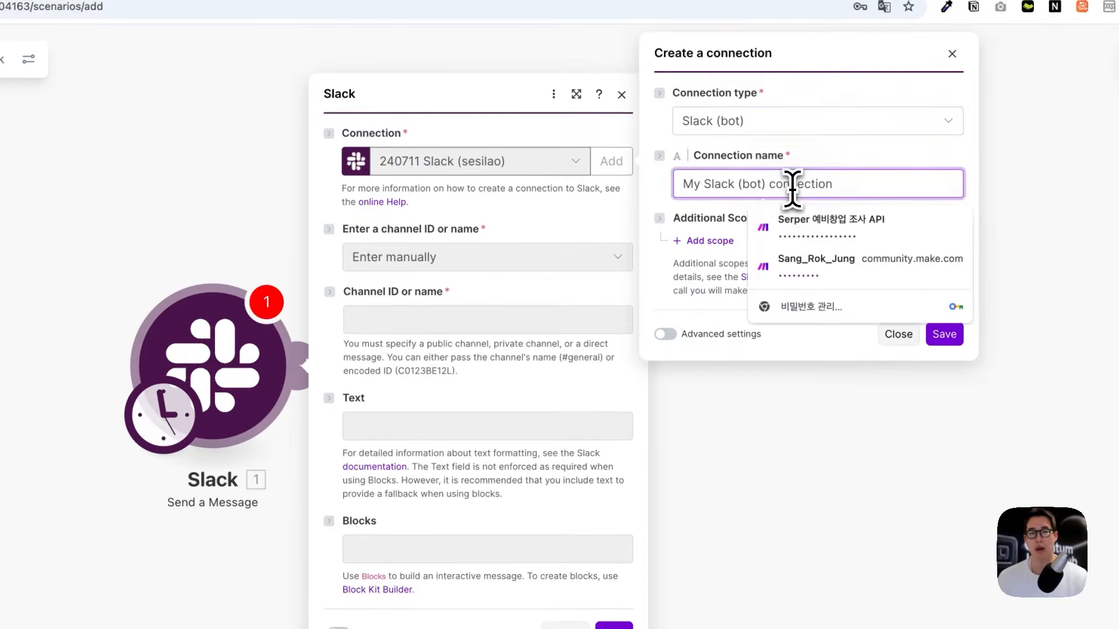
left_click_drag(872, 187, 681, 191)
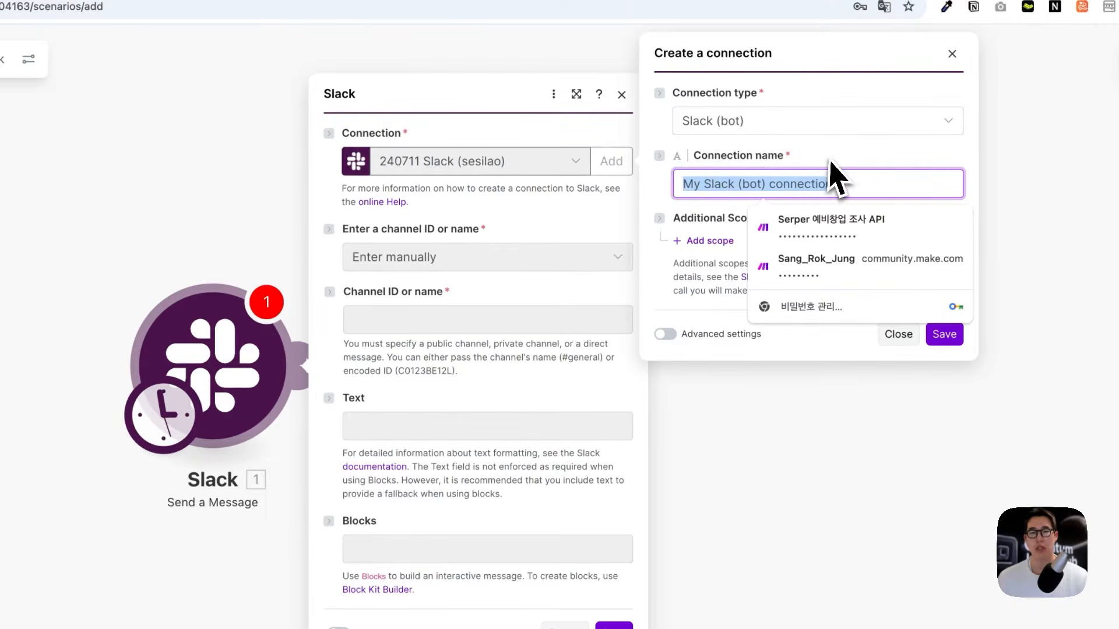
key("Escape")
Step: Turn on advanced settings to reveal the empty Client ID and Client Secret fields
left_click(664, 334)
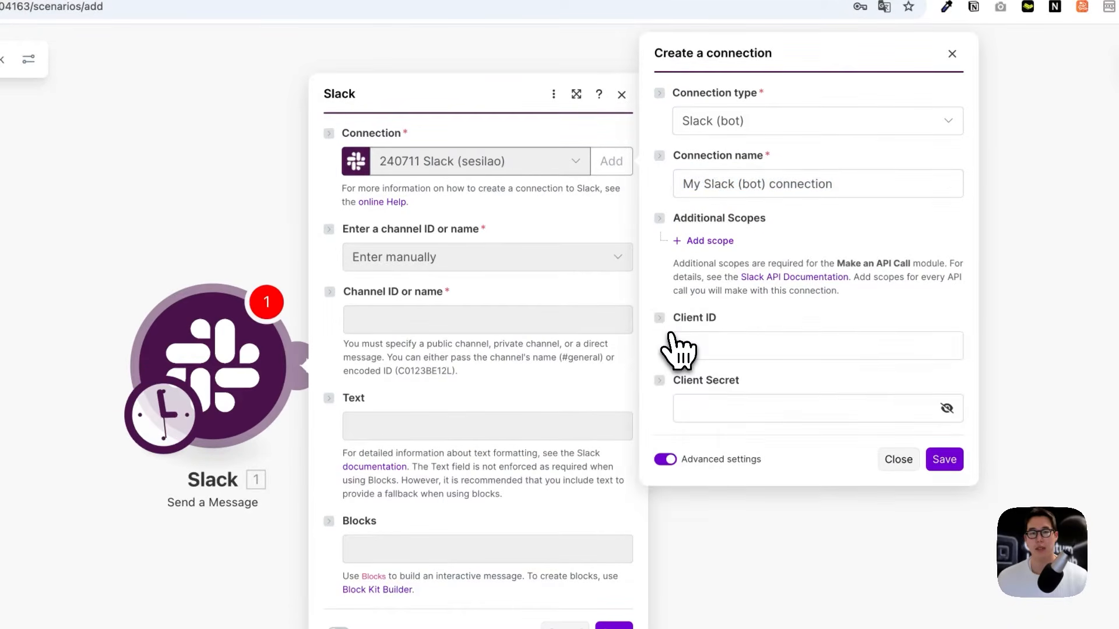
left_click(693, 341)
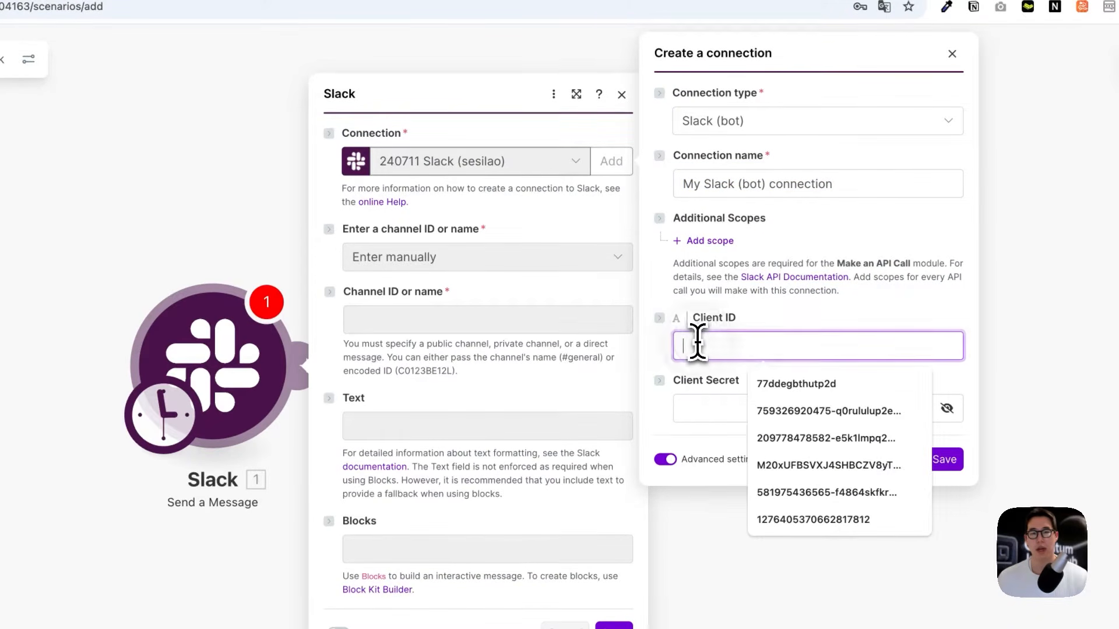
left_click(705, 406)
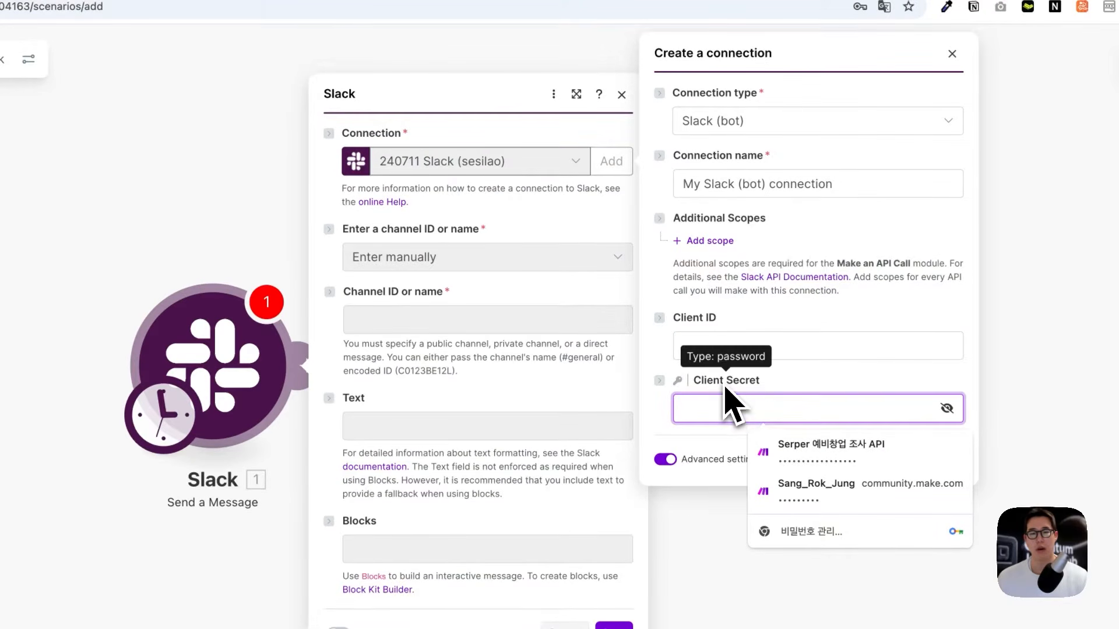
left_click(724, 345)
left_click(721, 402)
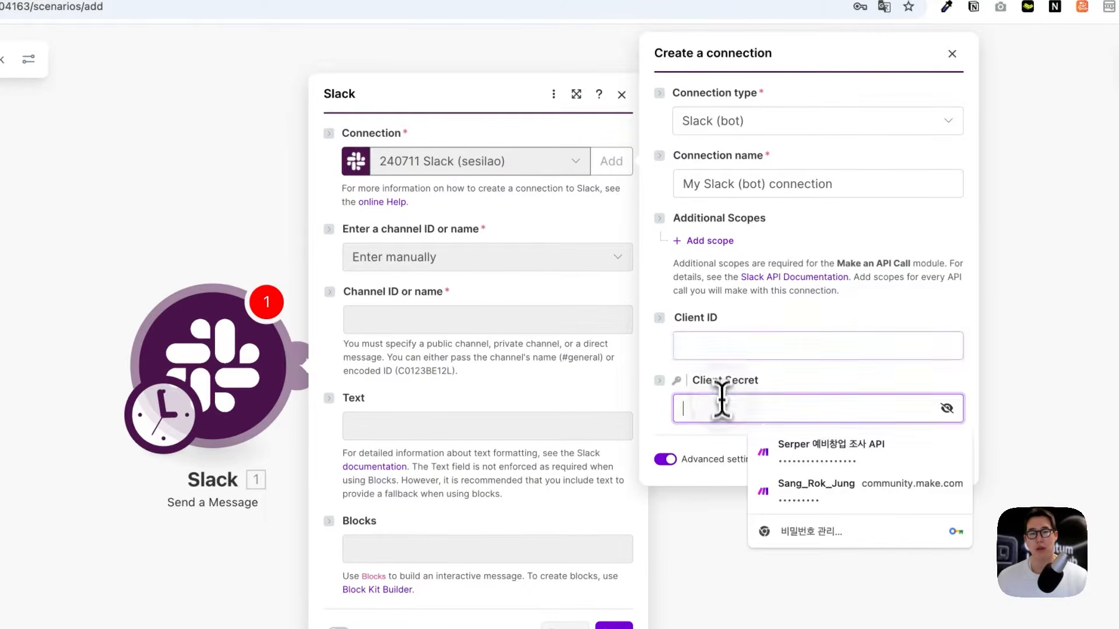
left_click(724, 347)
left_click(717, 406)
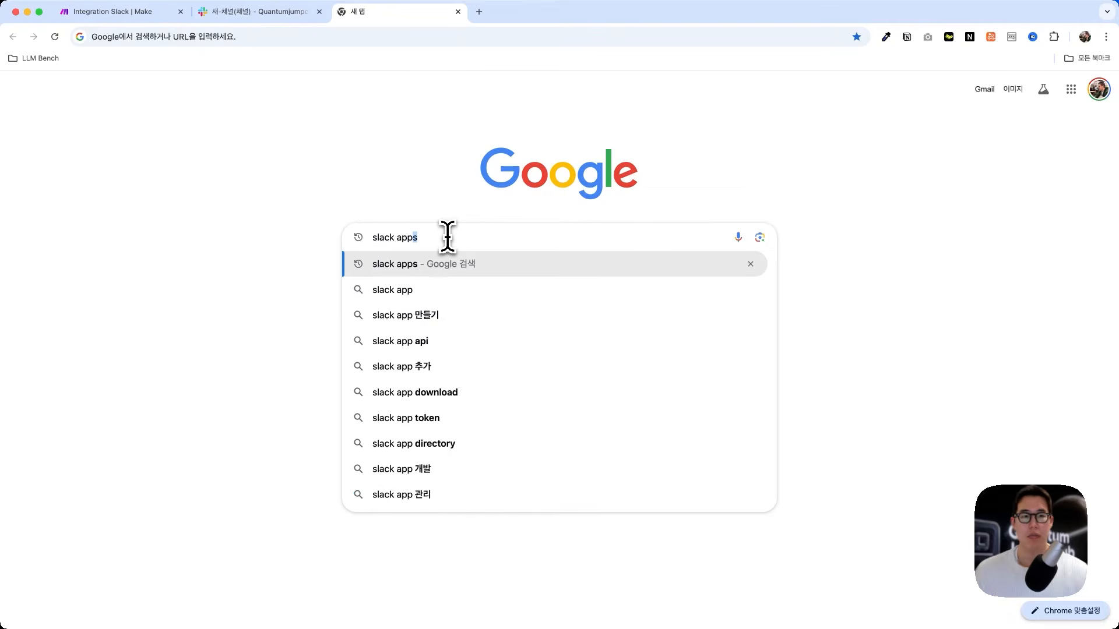
Step: Search Google for 'slack apps' and open api.slack.com/apps
left_click(502, 327)
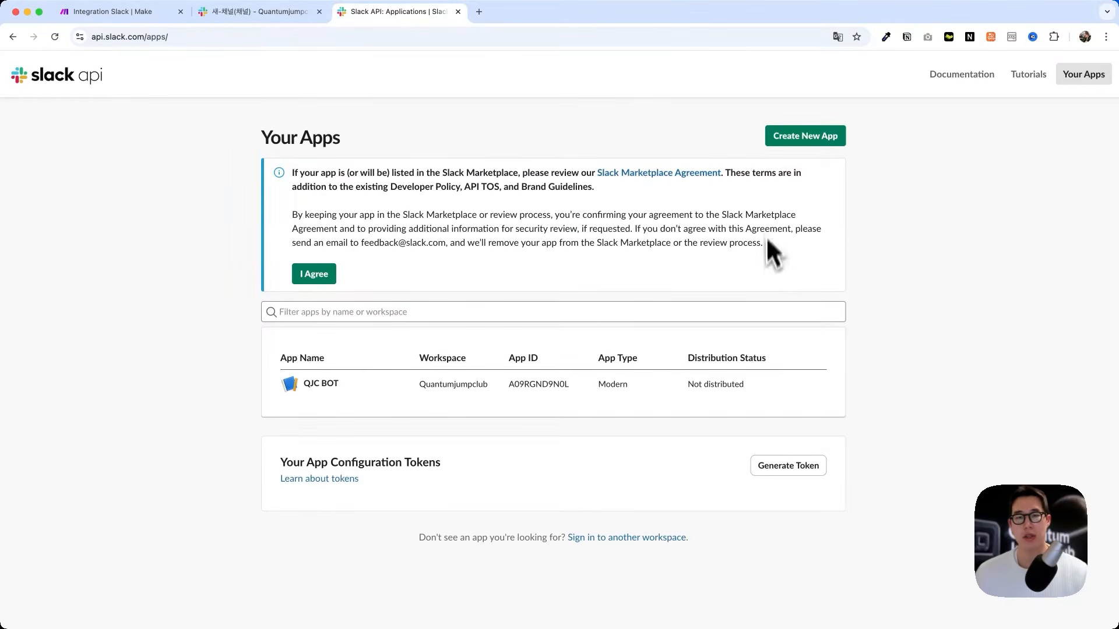
Step: Create Demo App from a manifest in the Quantumjumpclub workspace
left_click(794, 145)
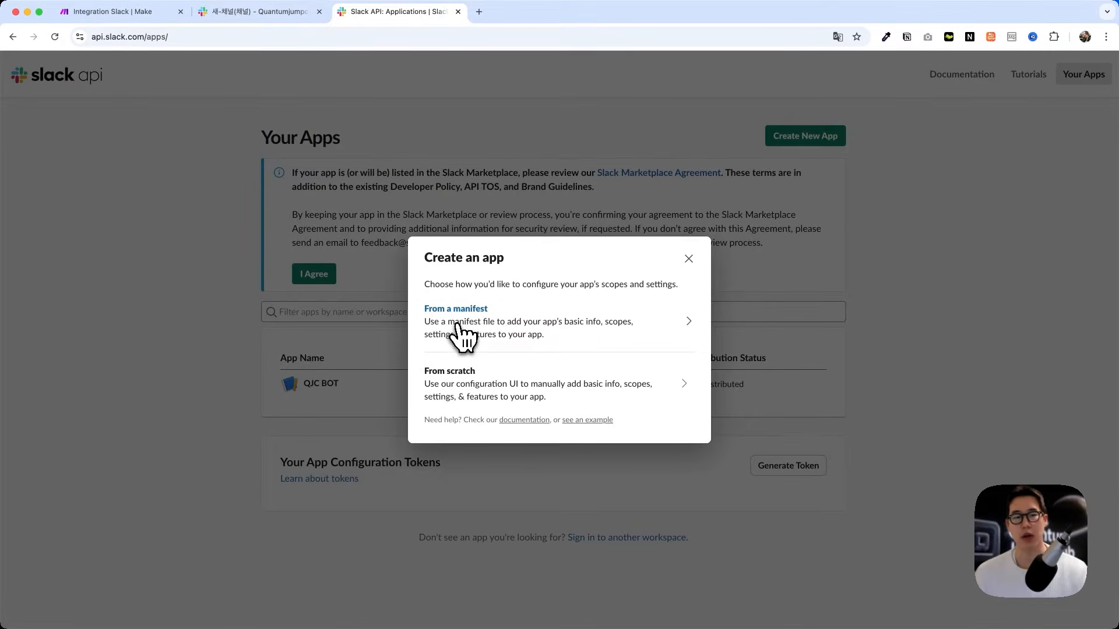
left_click(458, 332)
left_click(496, 310)
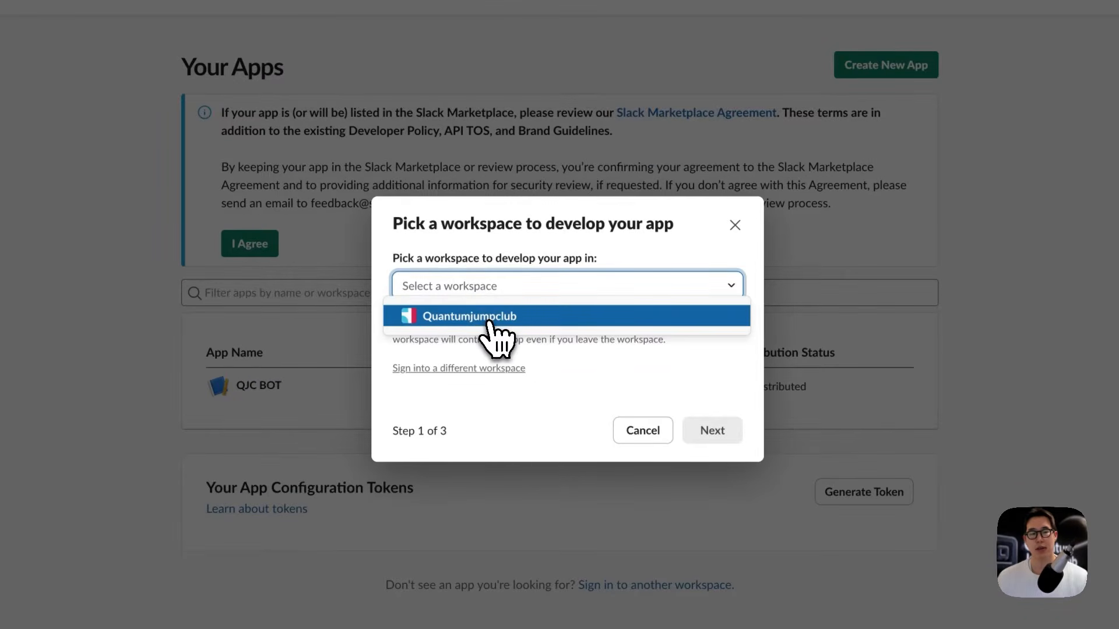
left_click(489, 318)
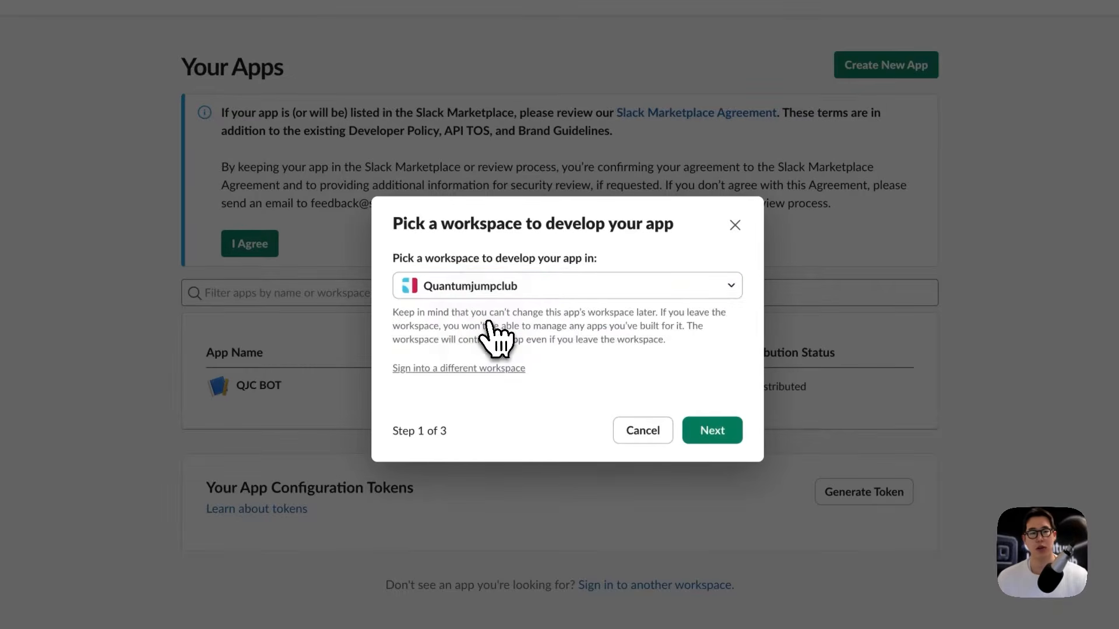
left_click(711, 431)
left_click(527, 358)
left_click(529, 371)
left_click(542, 386)
left_click(708, 486)
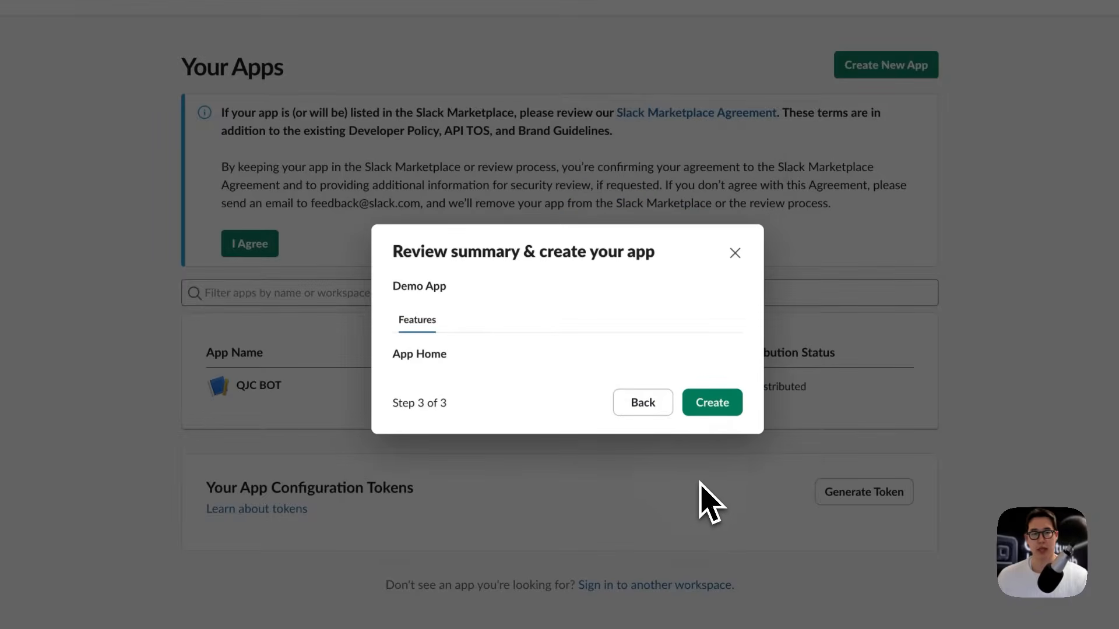
left_click(712, 405)
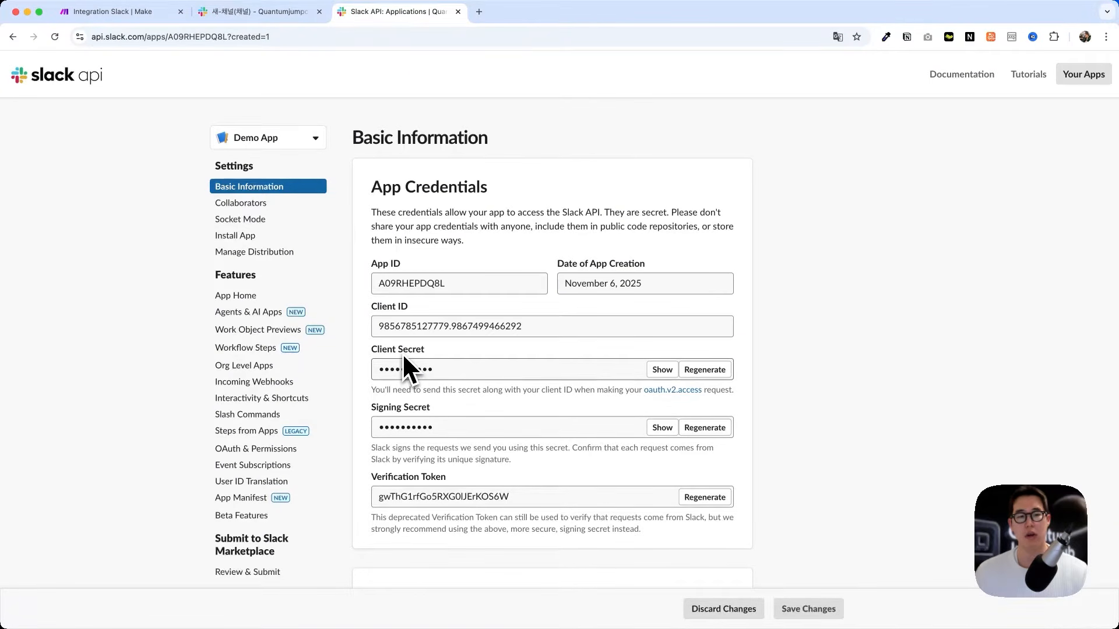
scroll(463, 391, "down", 7)
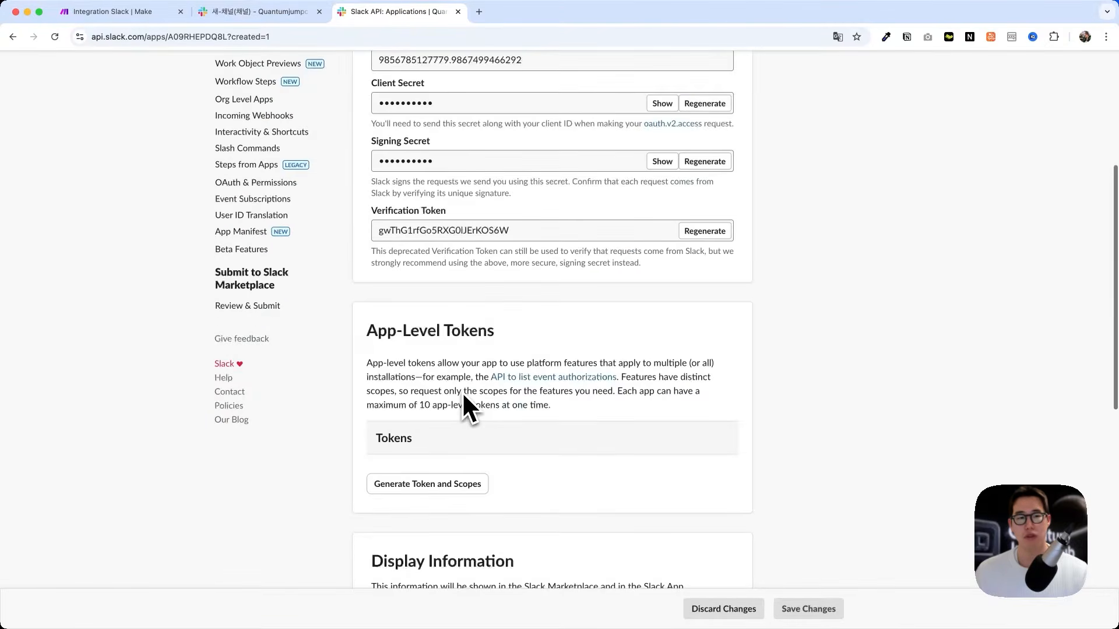
left_click_drag(376, 186, 461, 187)
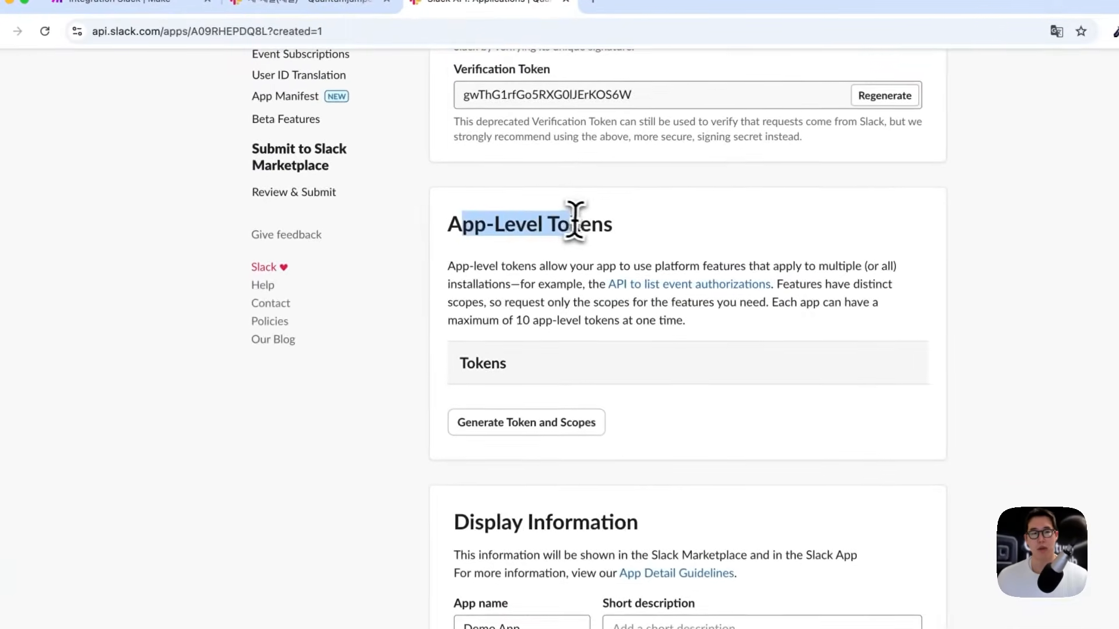
scroll(520, 322, "down", 2)
left_click_drag(467, 376, 627, 376)
left_click(630, 374)
scroll(635, 385, "down", 3)
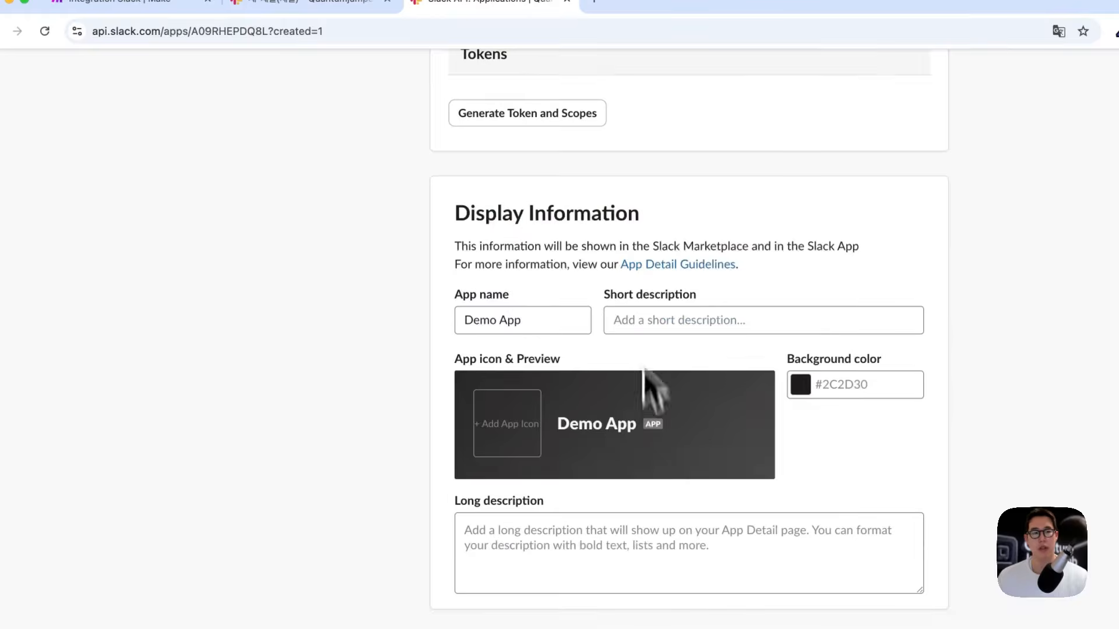
left_click_drag(628, 215, 457, 212)
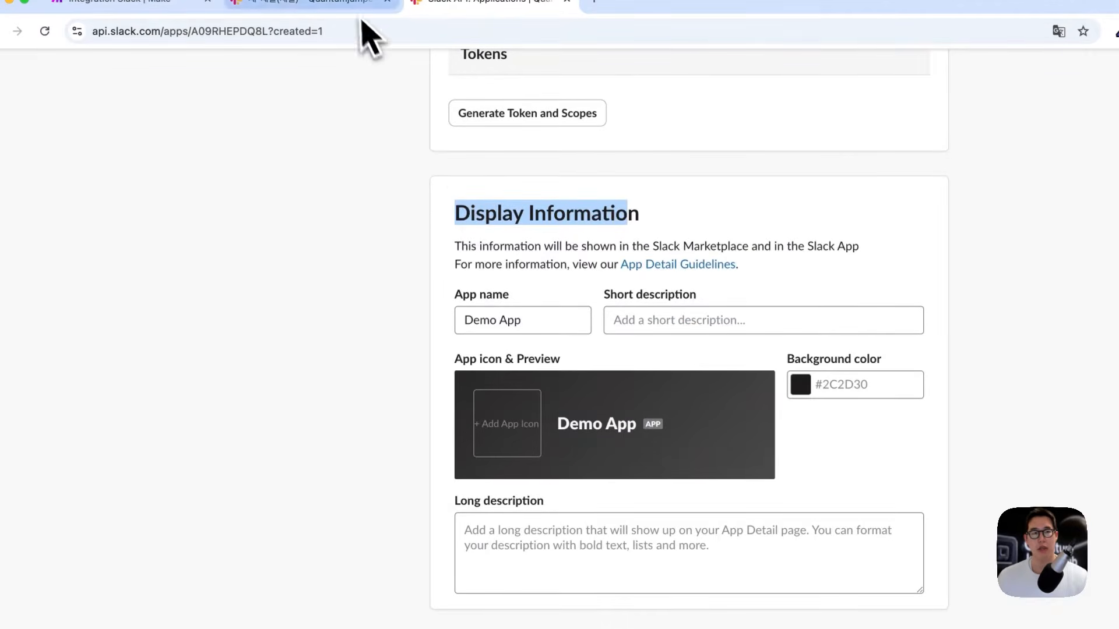
left_click(357, 8)
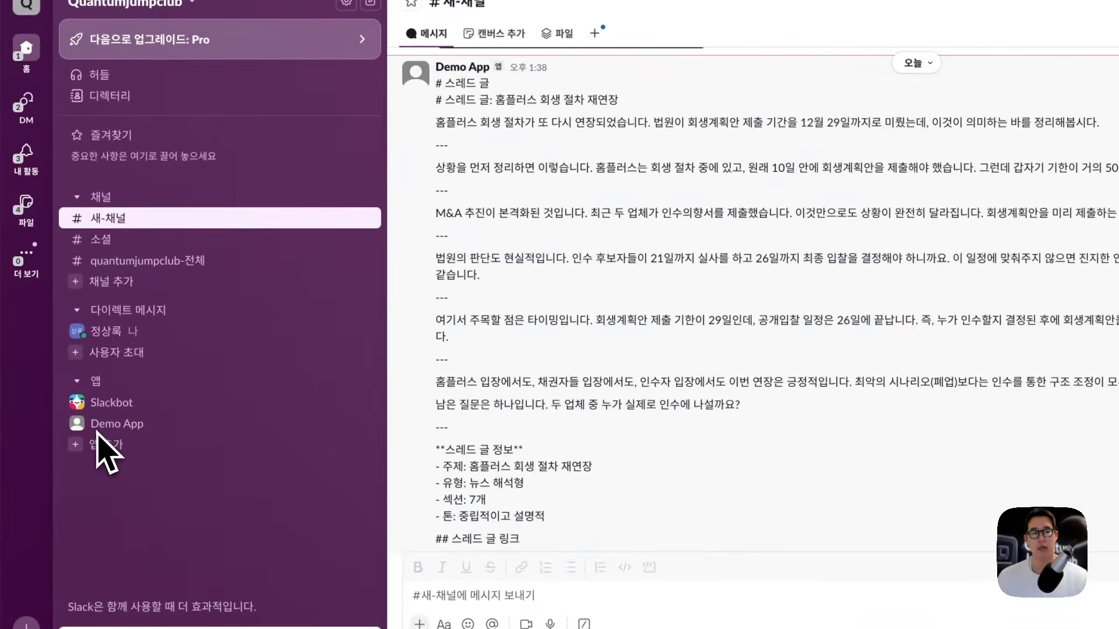
Step: View Demo App's details and show its QJC BOT profile card in #새-채널
left_click(125, 425)
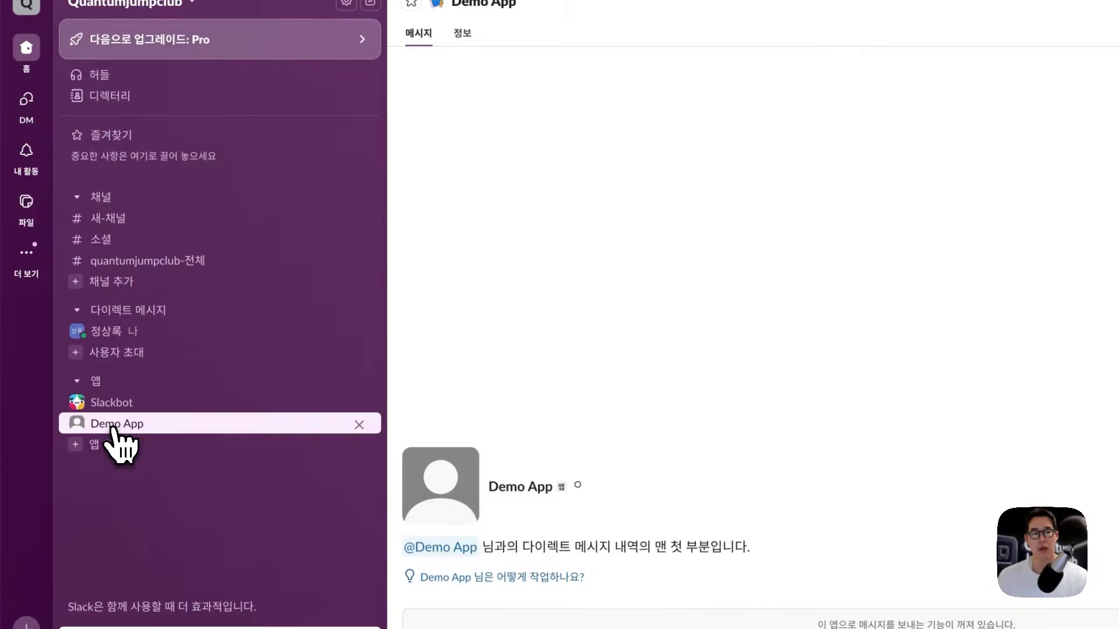
left_click(533, 489)
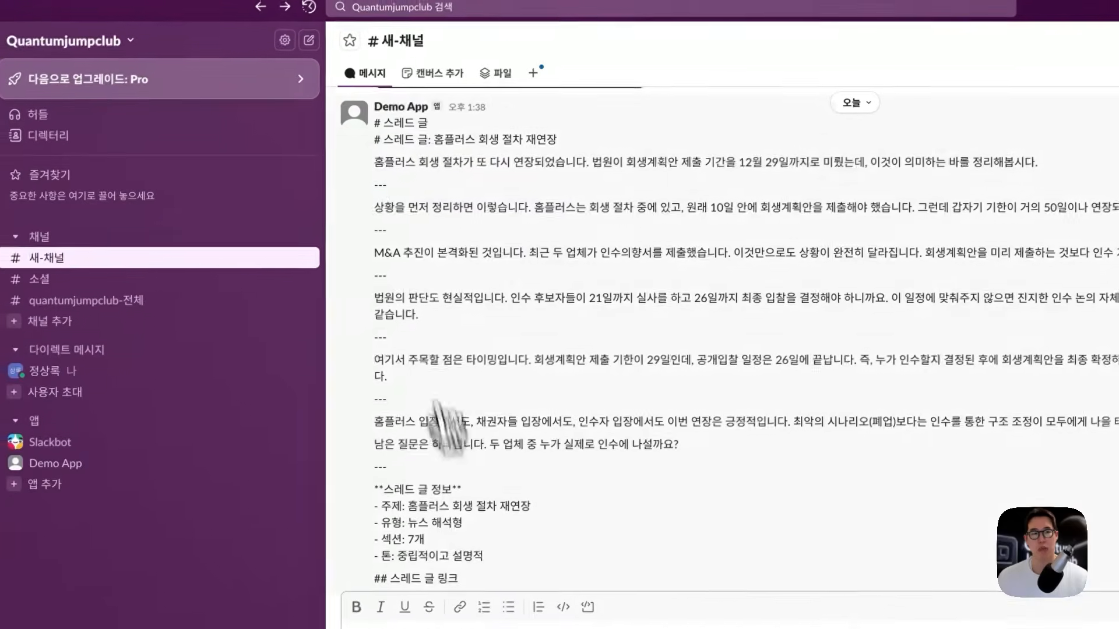
left_click(387, 107)
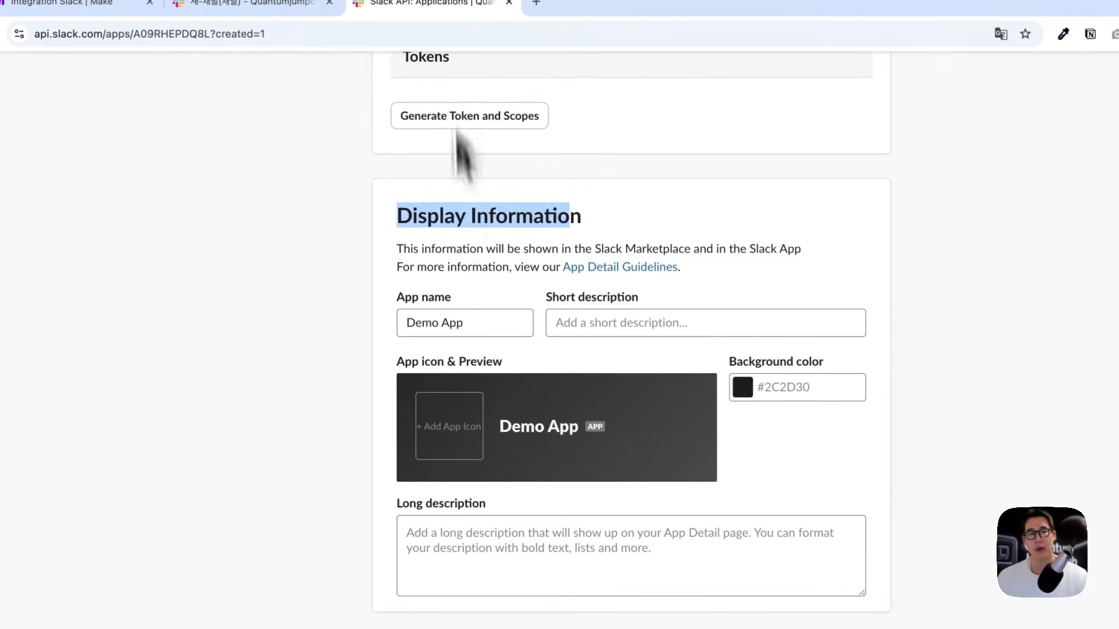
Step: Upload the Quantum Jump Club app icon and rename the app to TEST BOT
left_click(456, 431)
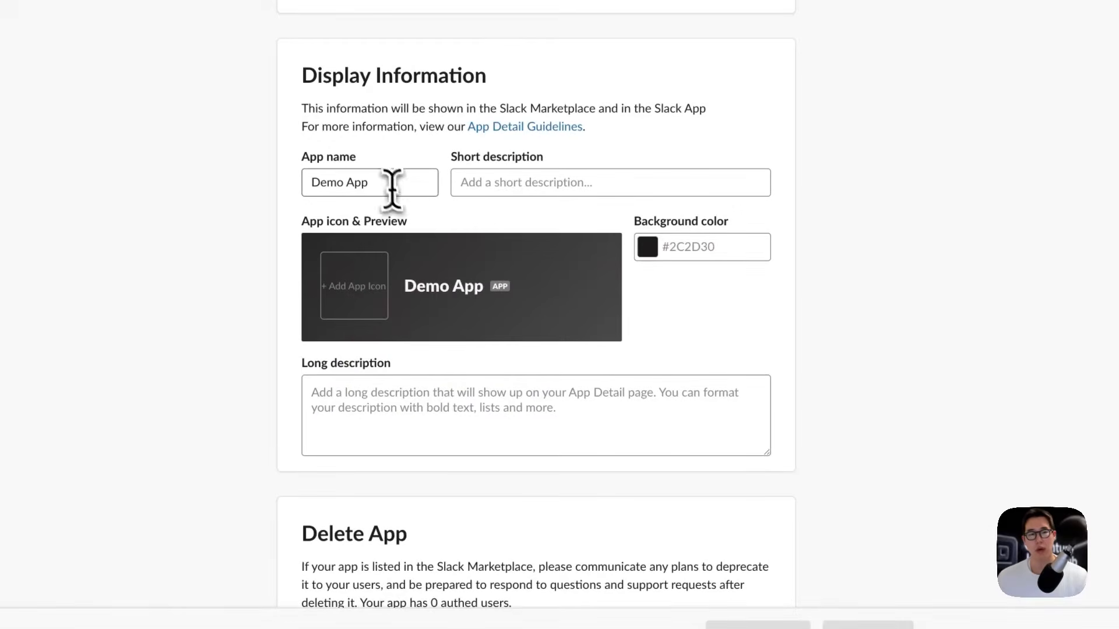
left_click_drag(392, 183, 314, 182)
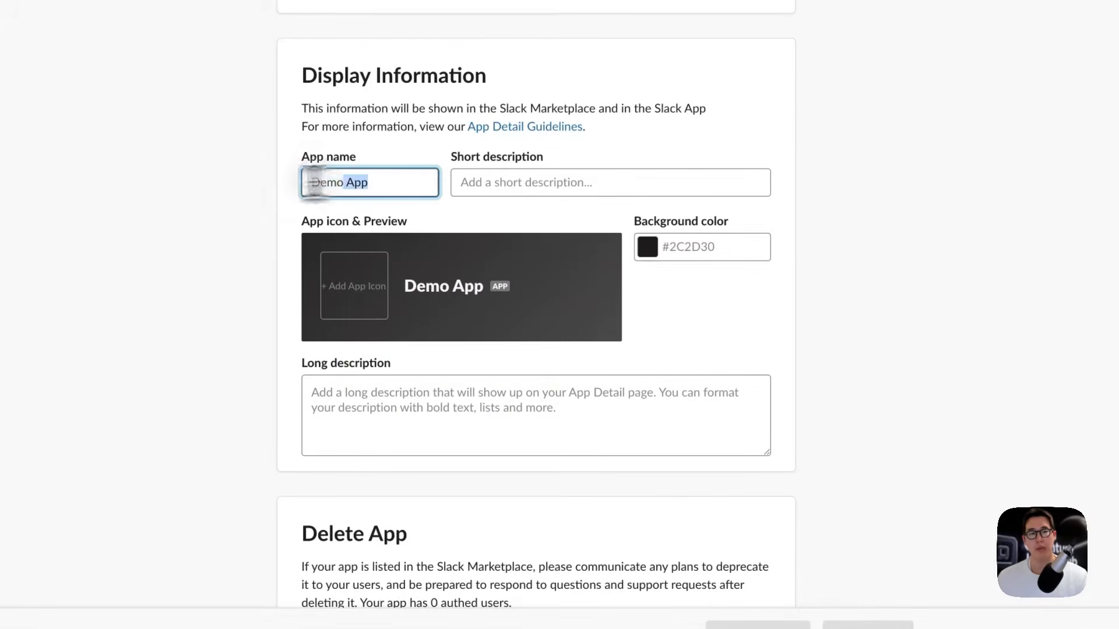
left_click(524, 182)
left_click(691, 245)
left_click(707, 296)
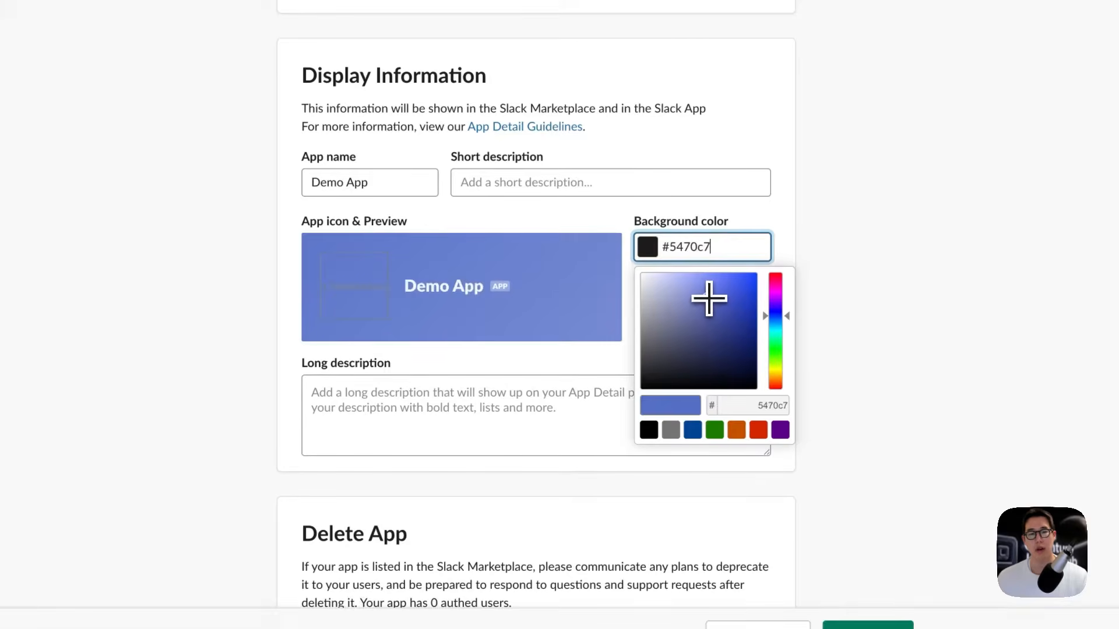
left_click(559, 400)
left_click(305, 181)
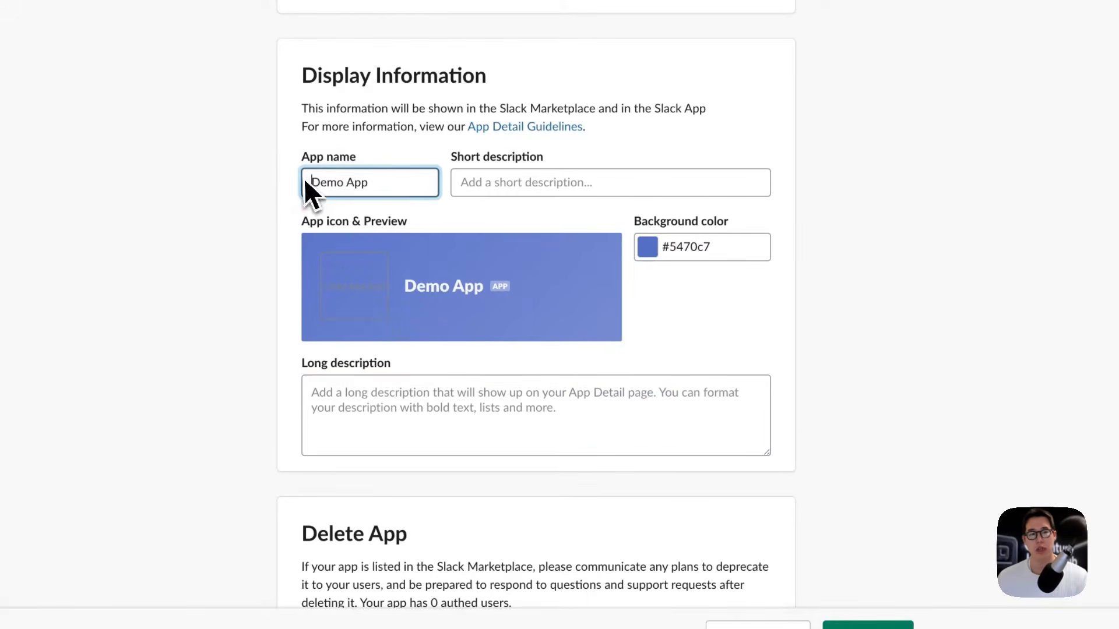
triple_click(371, 183)
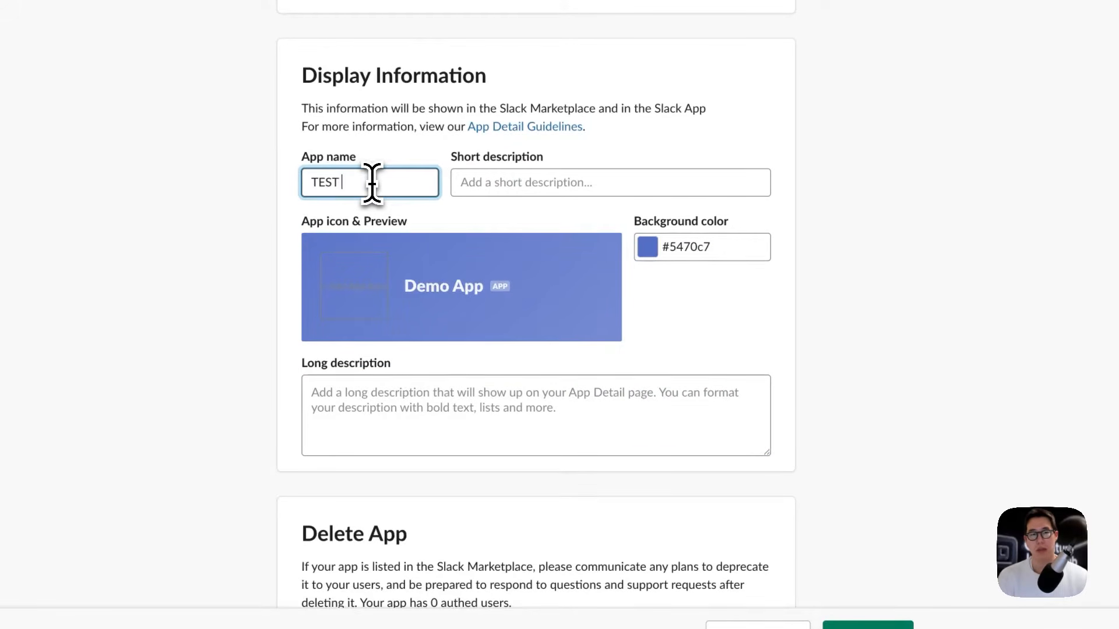
Step: Set background colour #000000, add short description TEST BOT, and save the changes
left_click(669, 257)
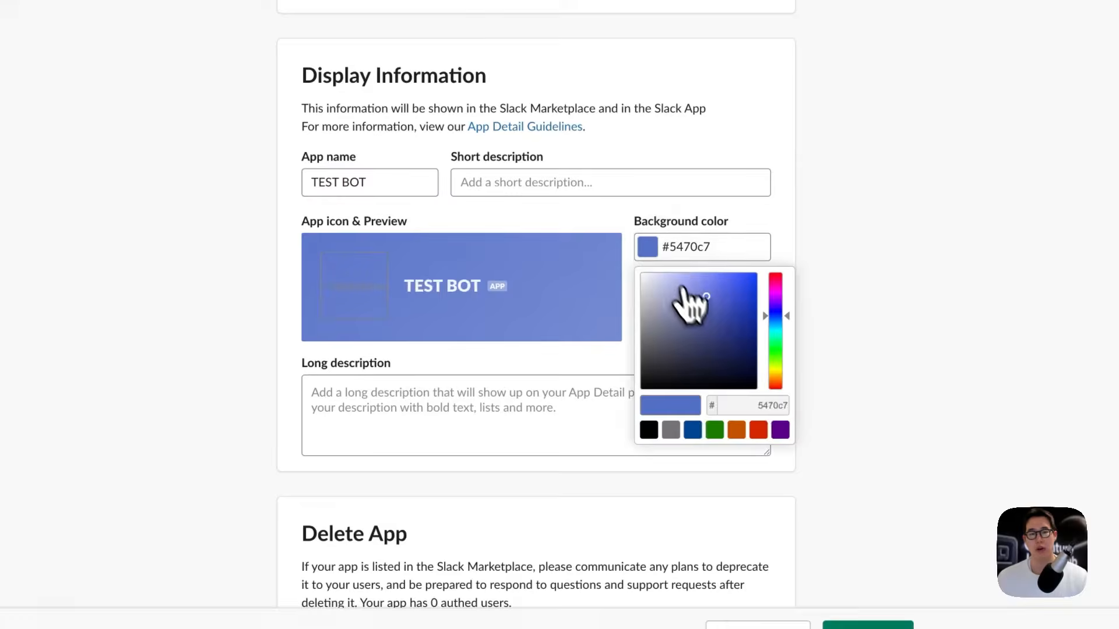
left_click(678, 294)
left_click(379, 317)
left_click(648, 251)
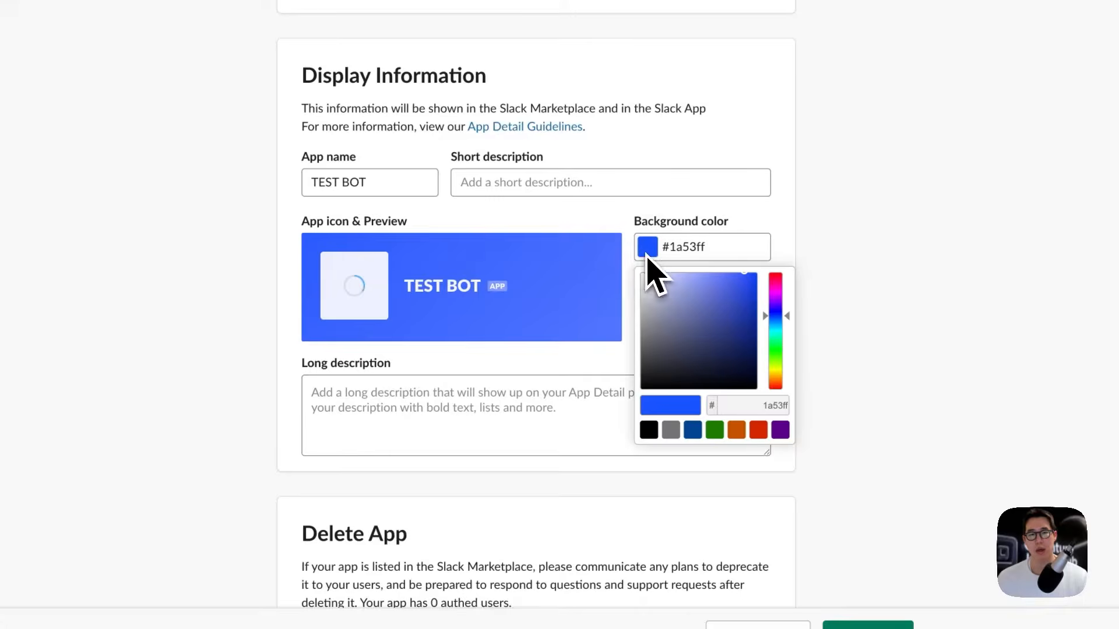
left_click(648, 429)
left_click(615, 432)
left_click(580, 370)
scroll(612, 367, "down", 2)
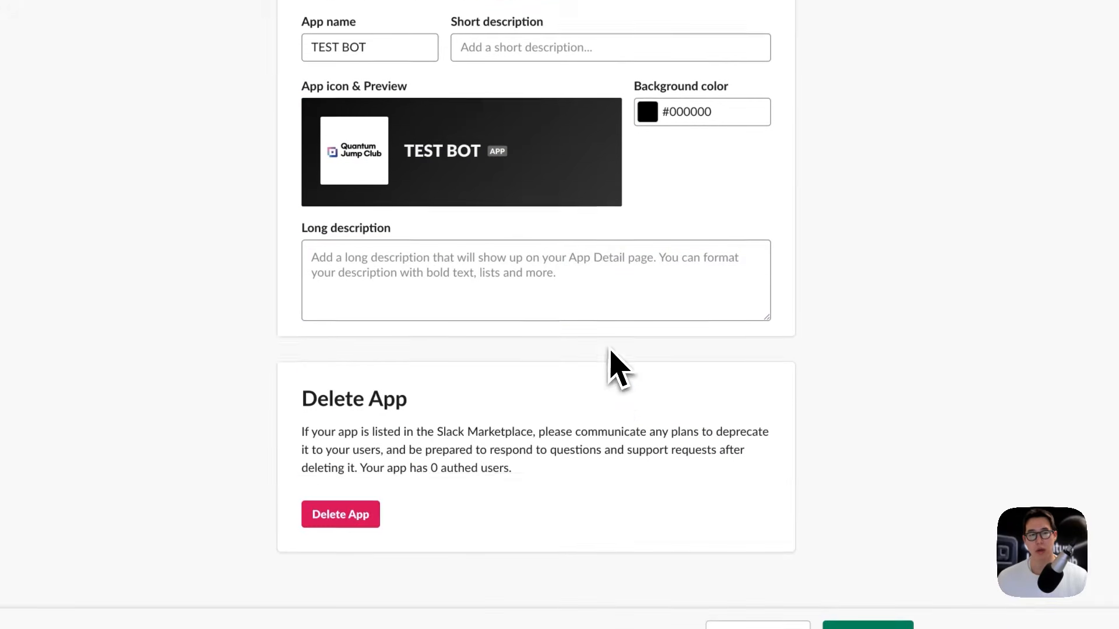
left_click(833, 620)
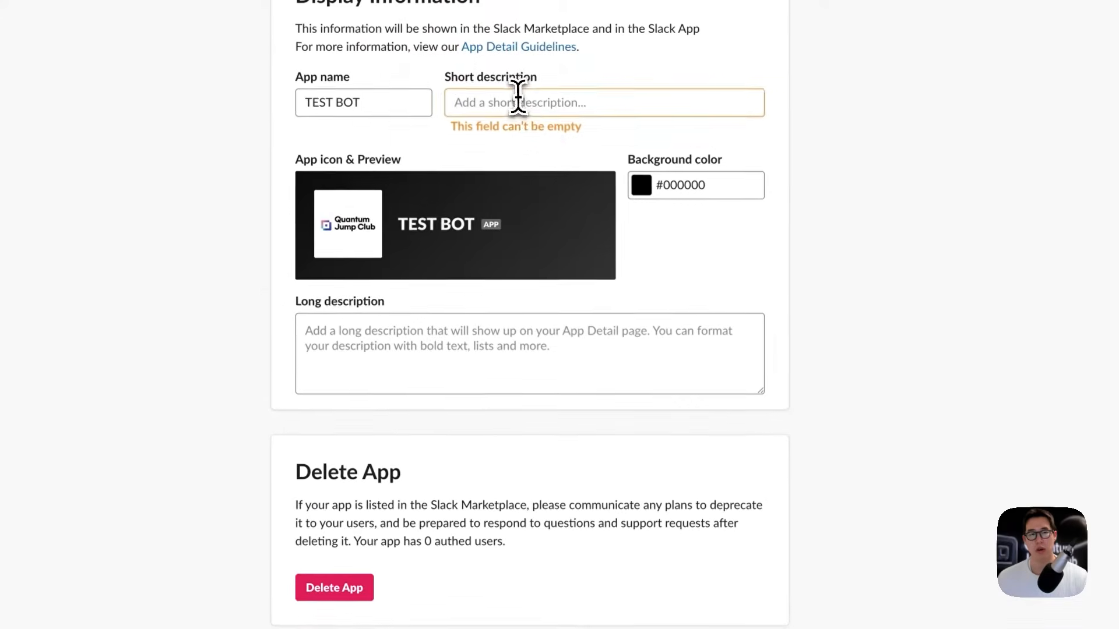
left_click(517, 98)
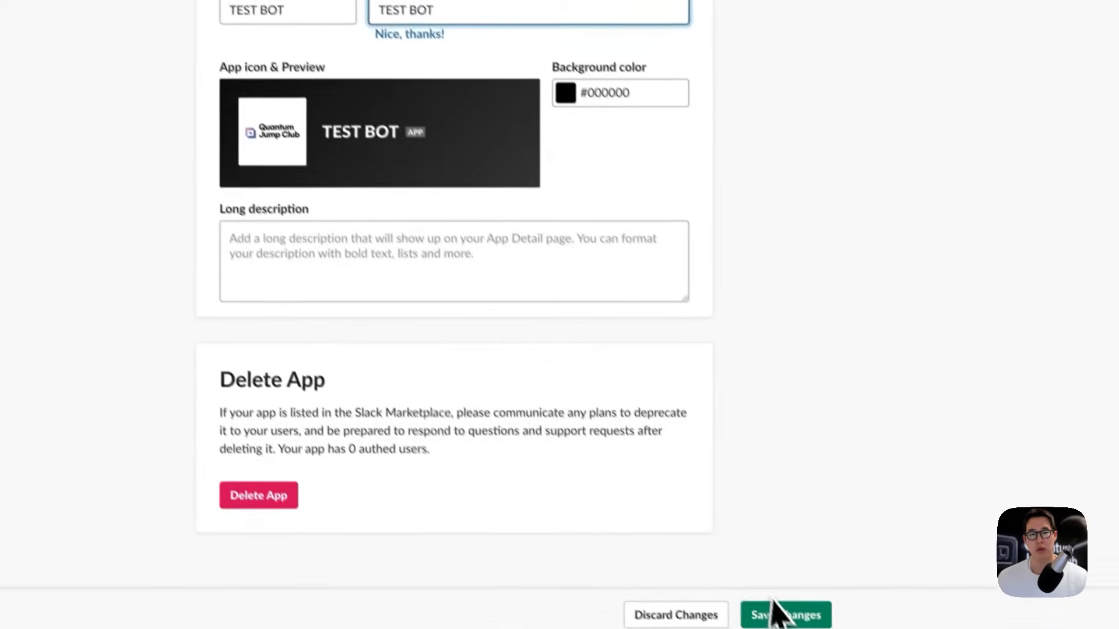
left_click(776, 603)
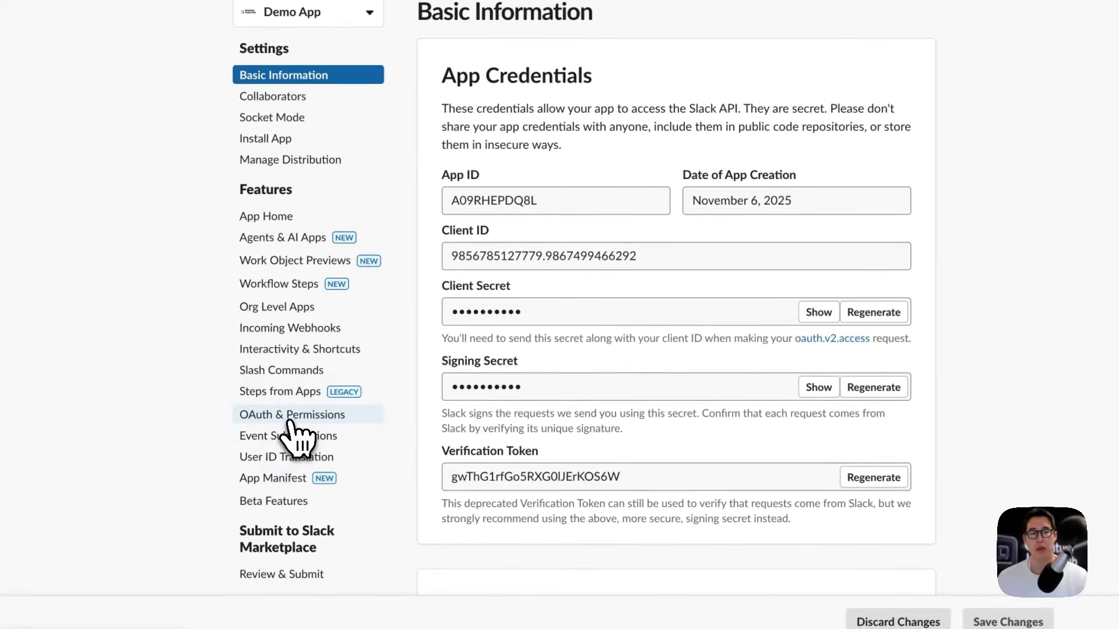
Step: Add an empty redirect URL entry under OAuth & Permissions, then return to Make
left_click(291, 423)
scroll(487, 462, "down", 7)
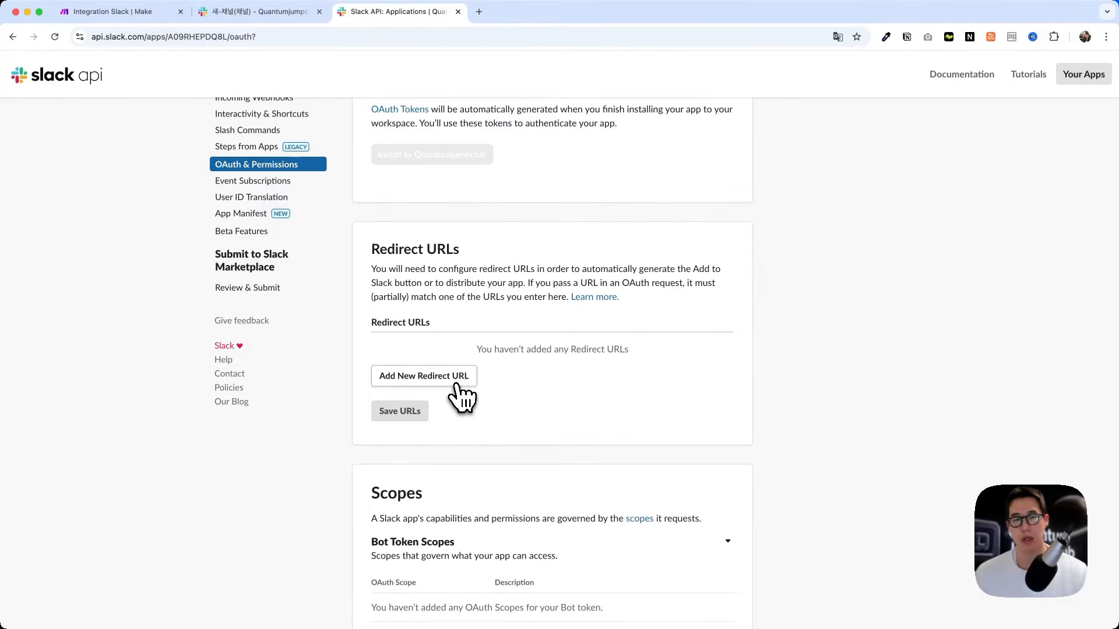
left_click(456, 381)
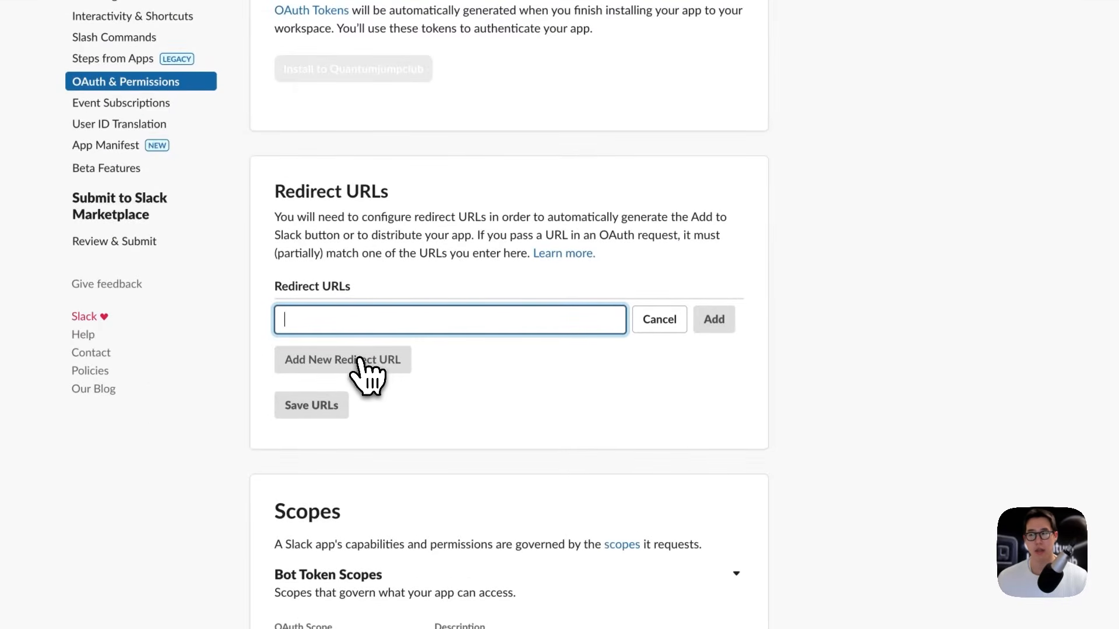
left_click(150, 5)
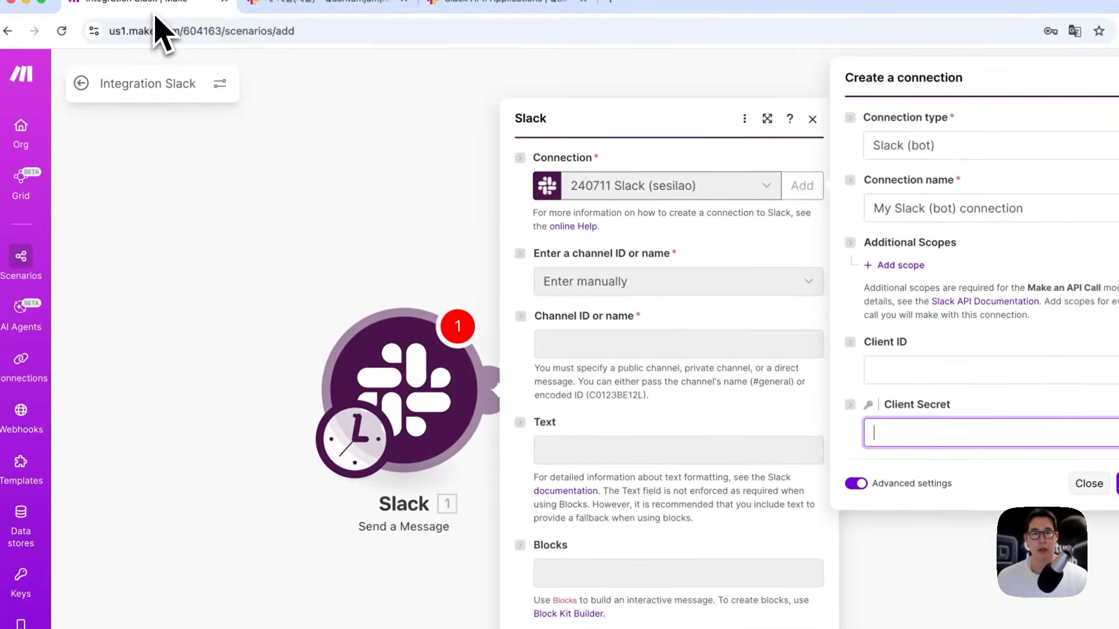
Step: Open Make's Slack help page and select the User redirect URL from the credentials steps
left_click(584, 227)
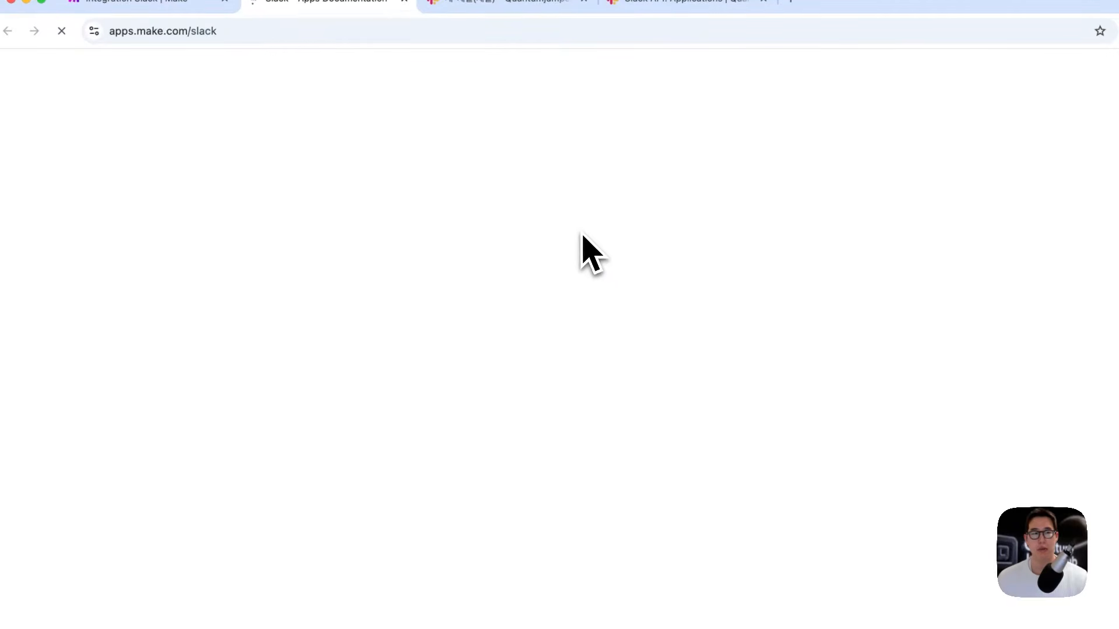
scroll(582, 257, "down", 5)
scroll(487, 495, "down", 20)
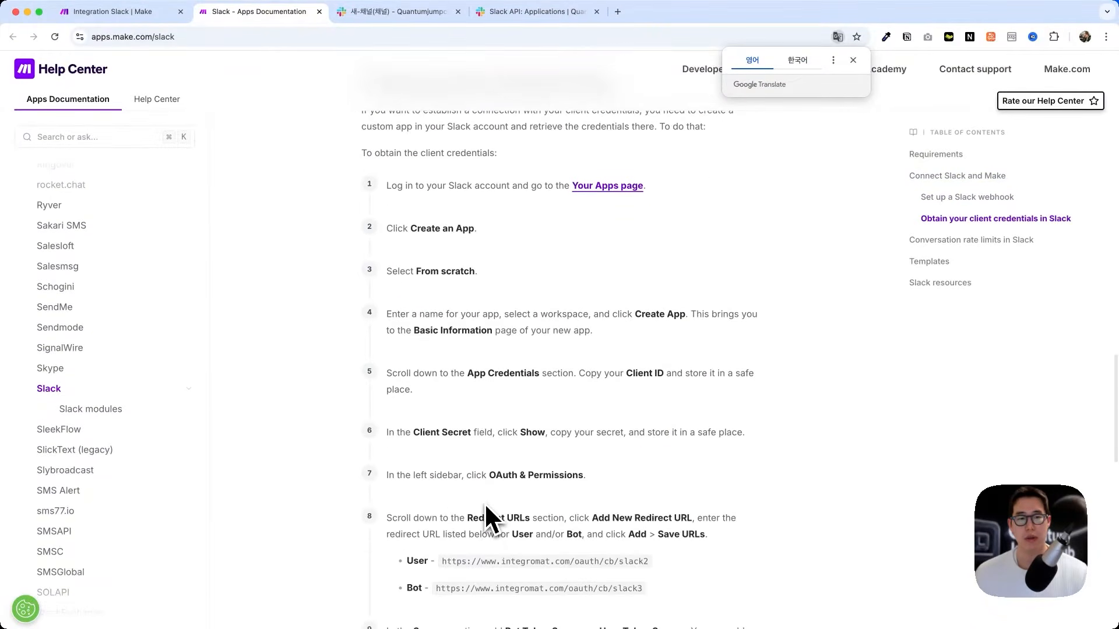
scroll(487, 517, "down", 4)
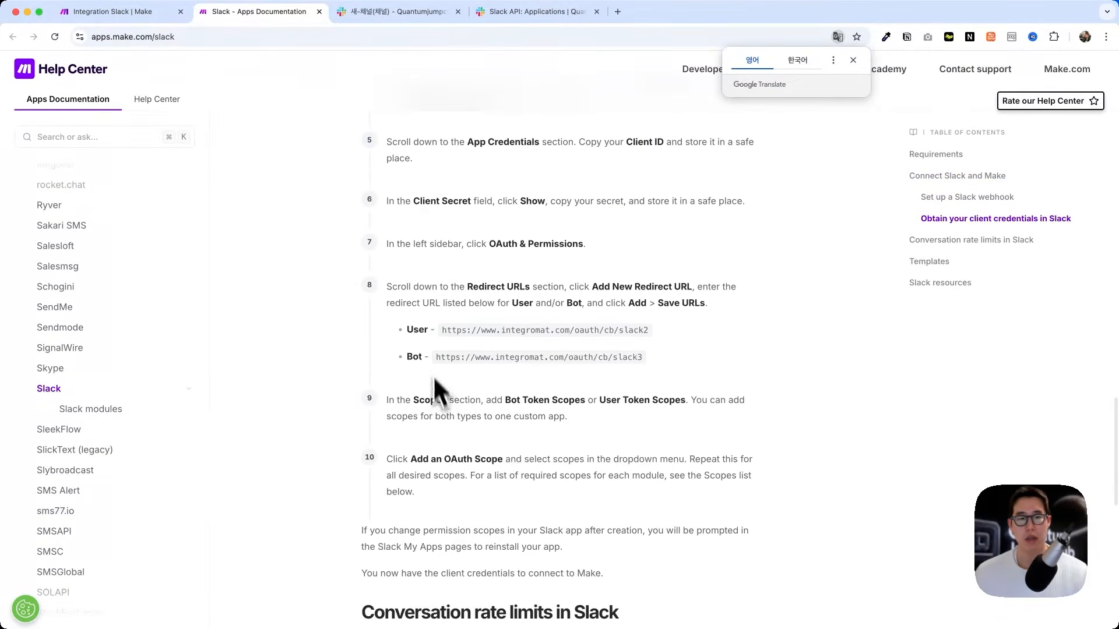
left_click_drag(441, 356, 640, 357)
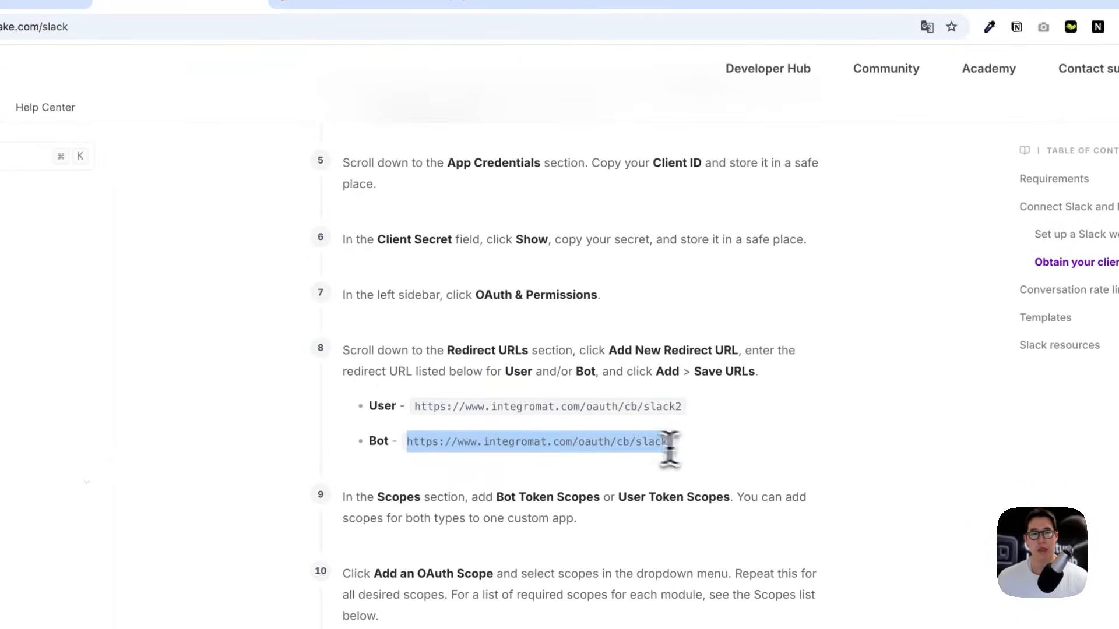
left_click(654, 367)
left_click_drag(415, 408, 683, 411)
key("super+c")
left_click(554, 5)
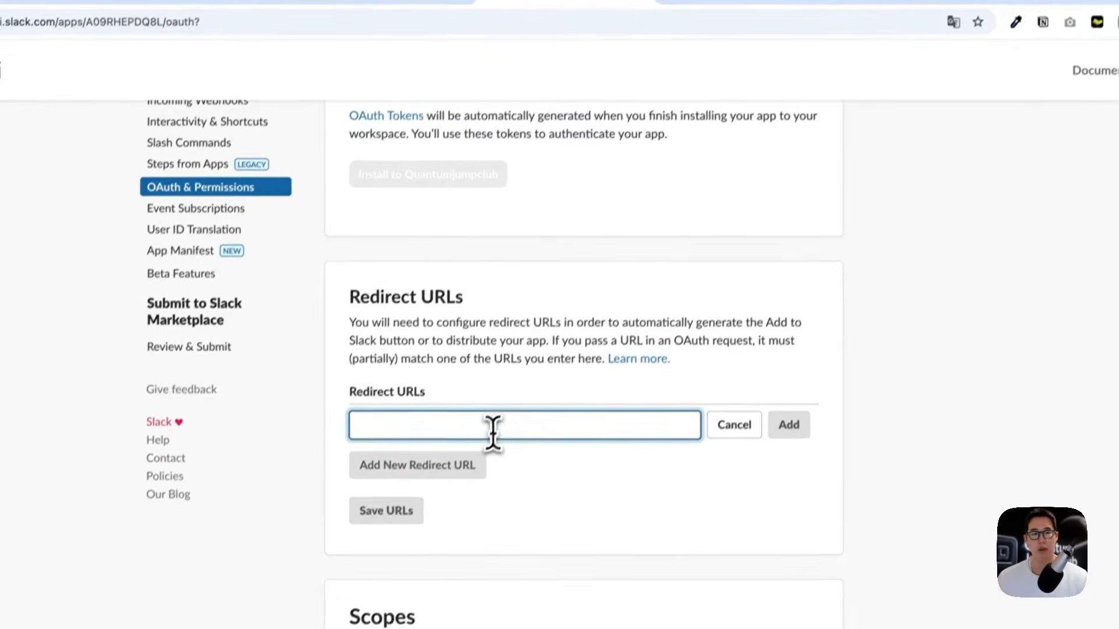
key("super+v")
left_click(784, 419)
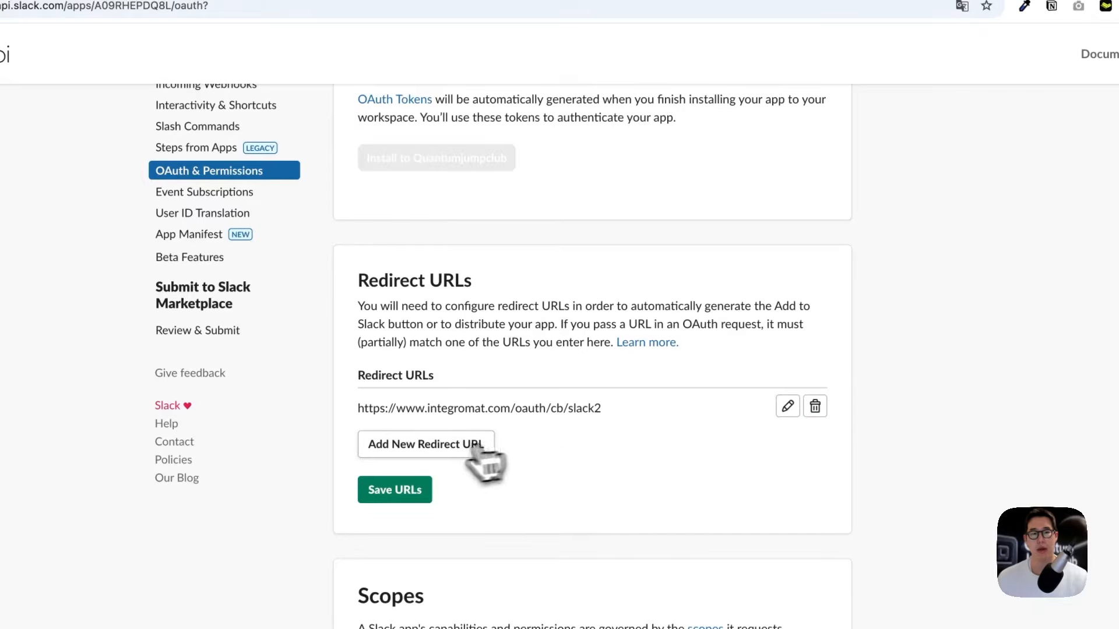
left_click(444, 458)
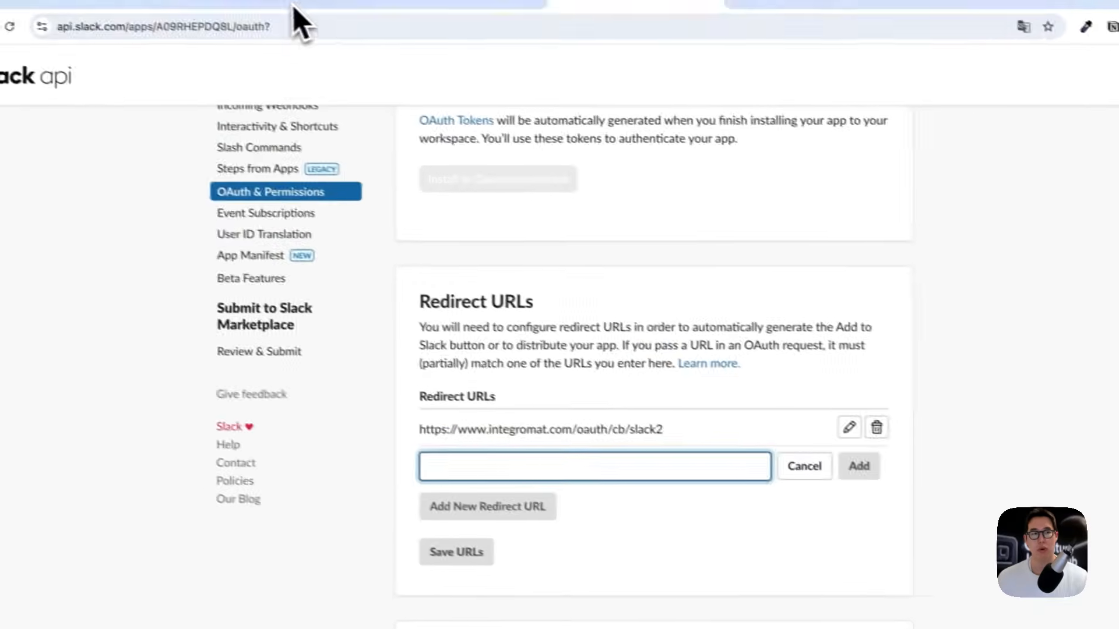
left_click(293, 8)
left_click_drag(683, 441, 412, 446)
key("super+c")
left_click(495, 3)
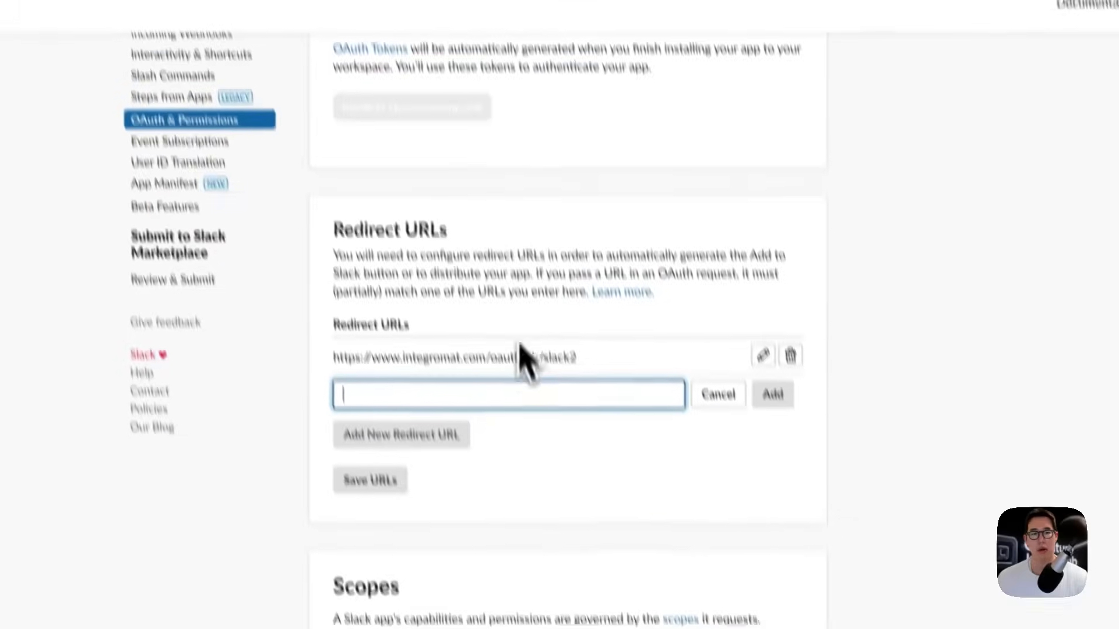
key("super+v")
left_click(768, 353)
triple_click(506, 348)
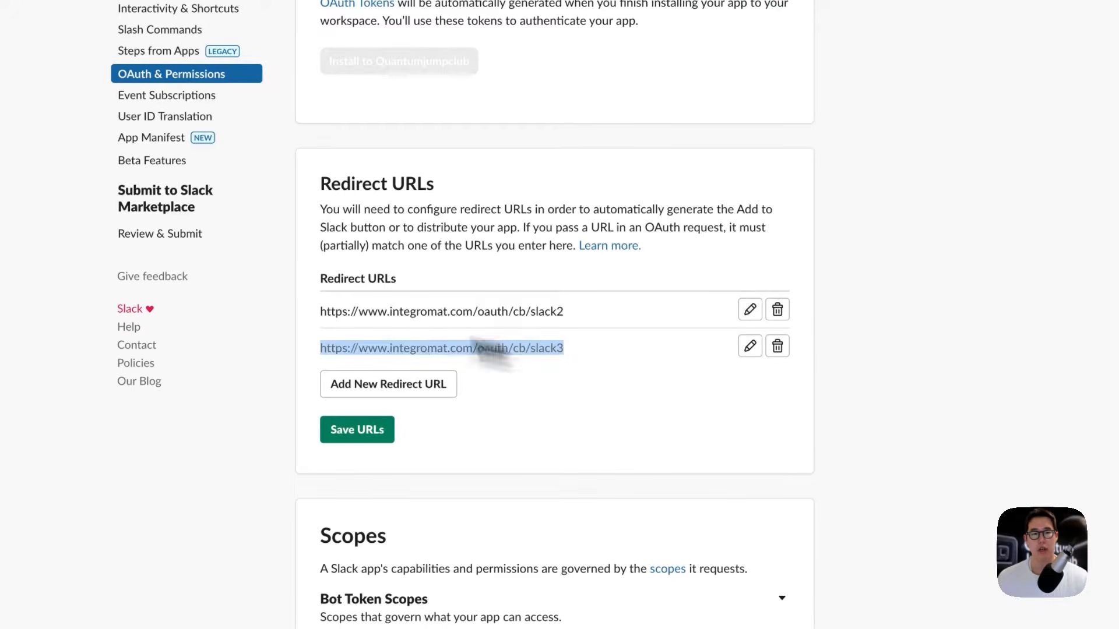
left_click(302, 316)
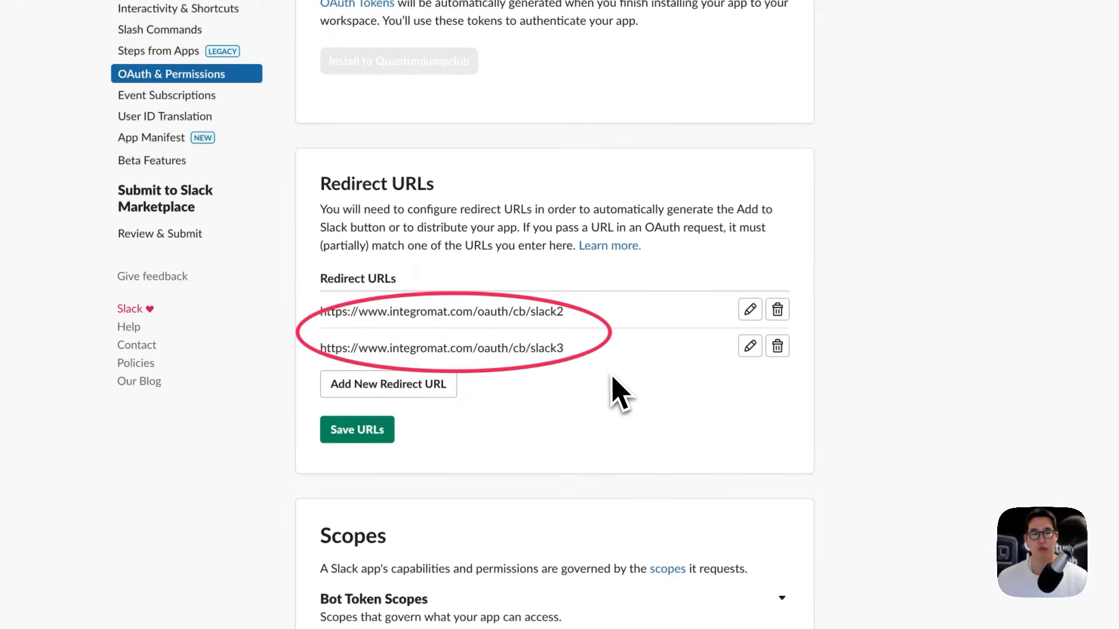
left_click(369, 429)
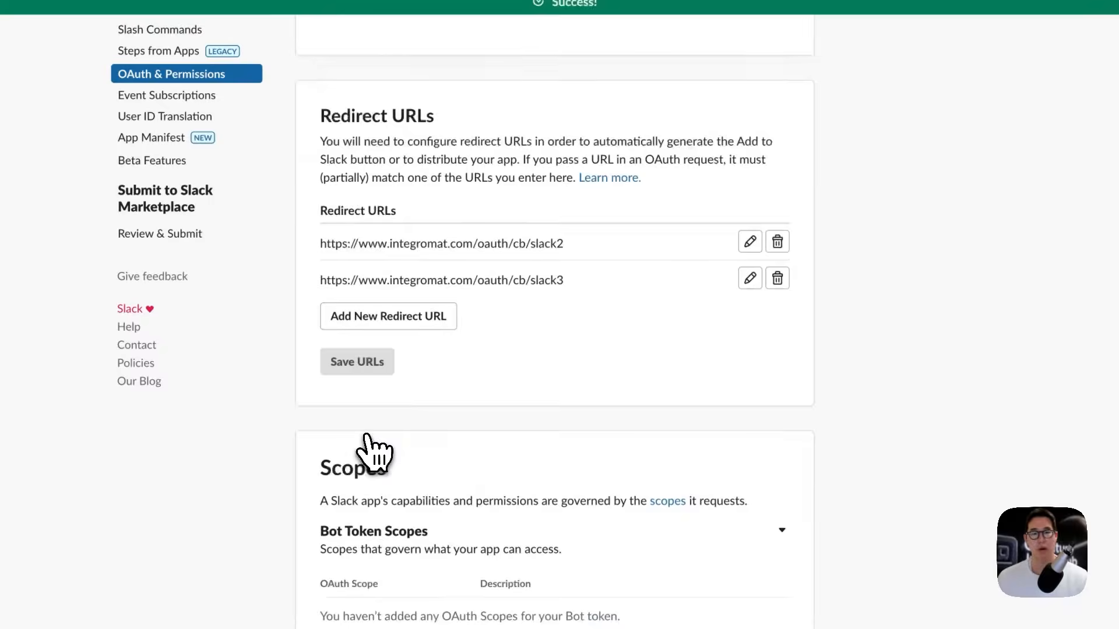
Step: Bring the OAuth Scopes section into view and collapse, then re-expand, Bot Token Scopes
left_click_drag(299, 266, 358, 267)
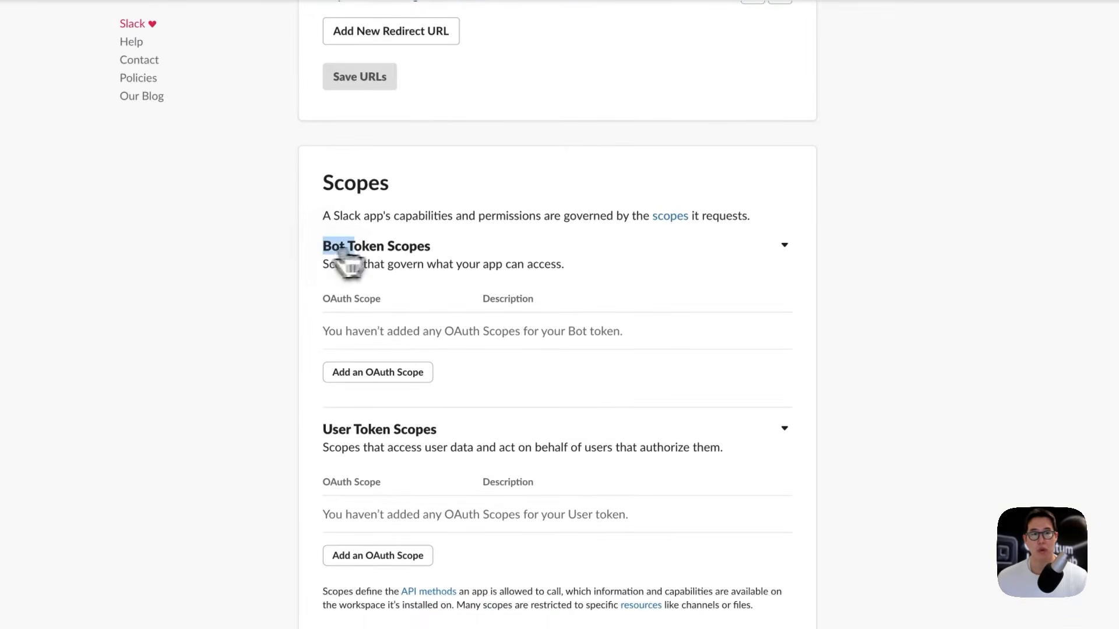
left_click_drag(343, 252, 436, 256)
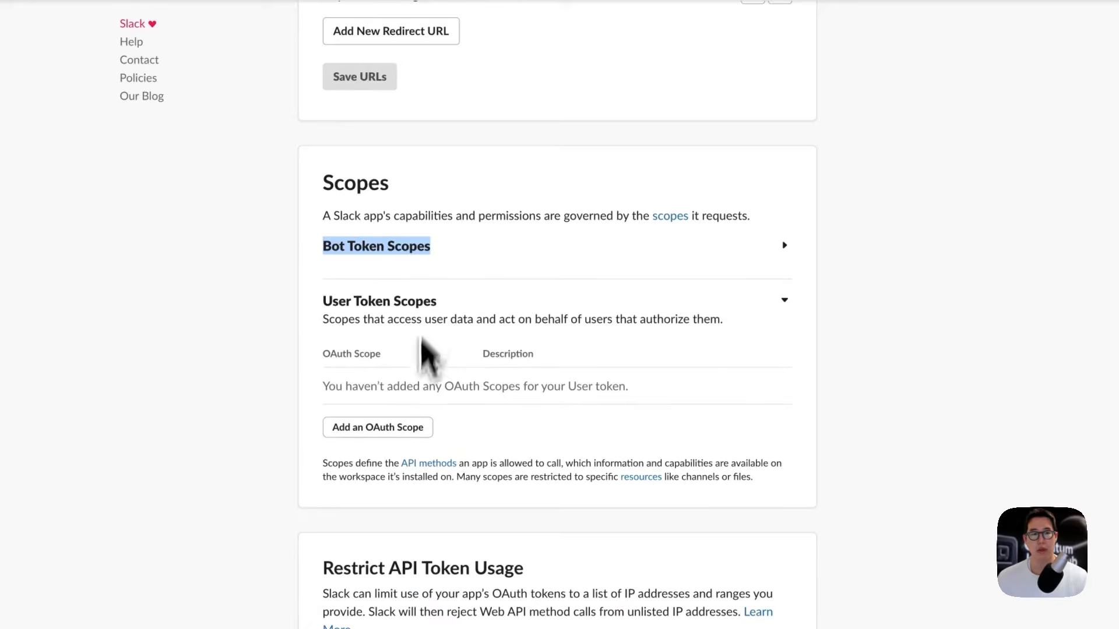
left_click(400, 250)
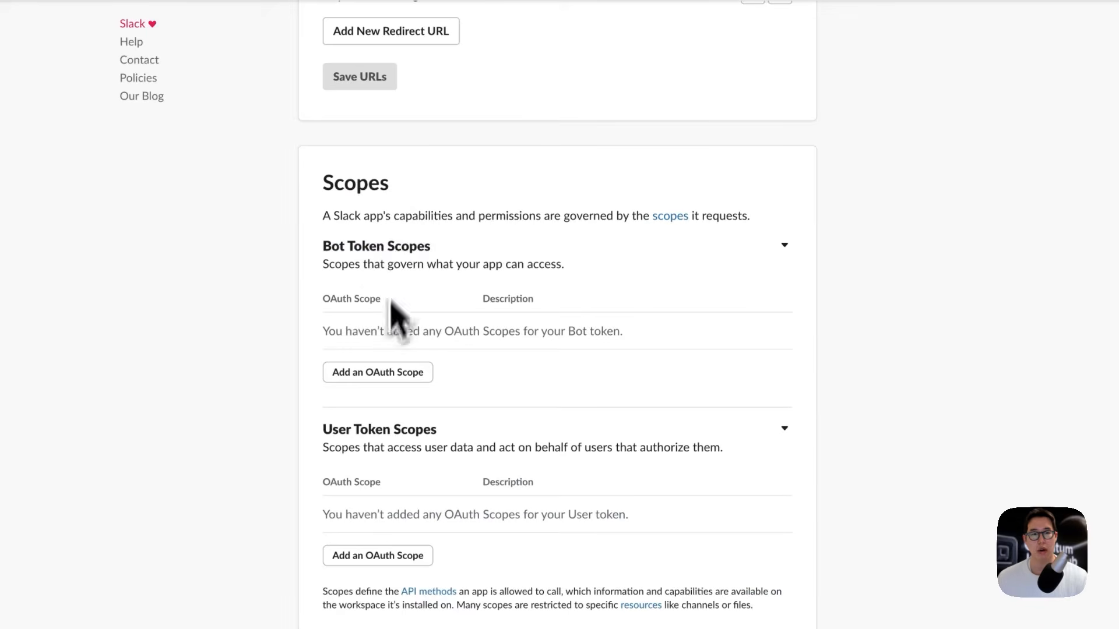
Step: Add chat:write as TEST BOT's first bot token scope
left_click(378, 376)
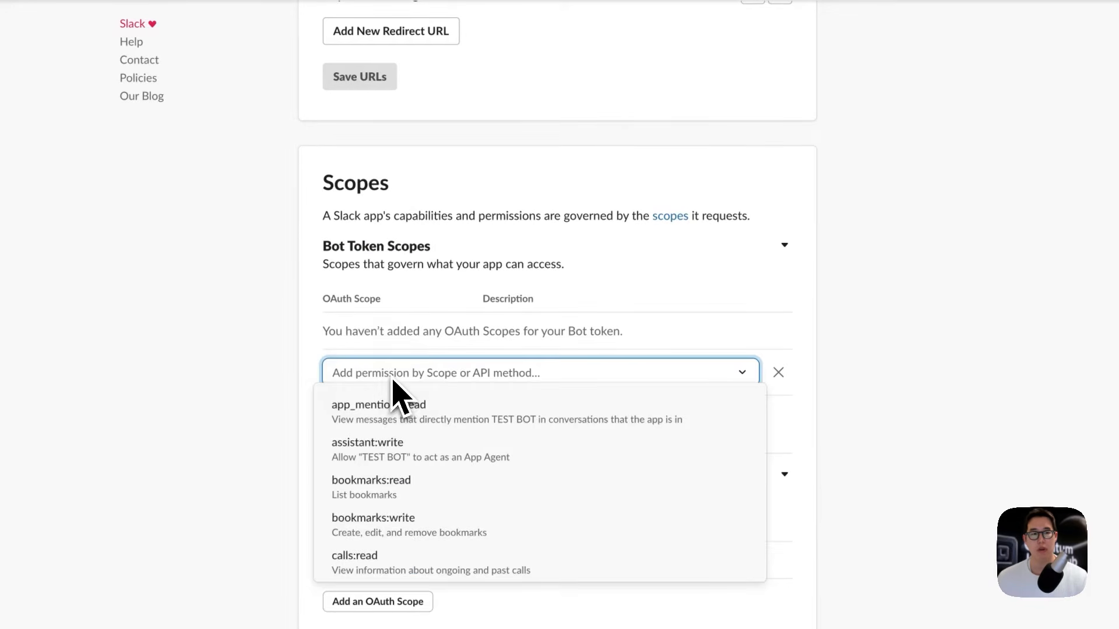
left_click(390, 374)
type("message")
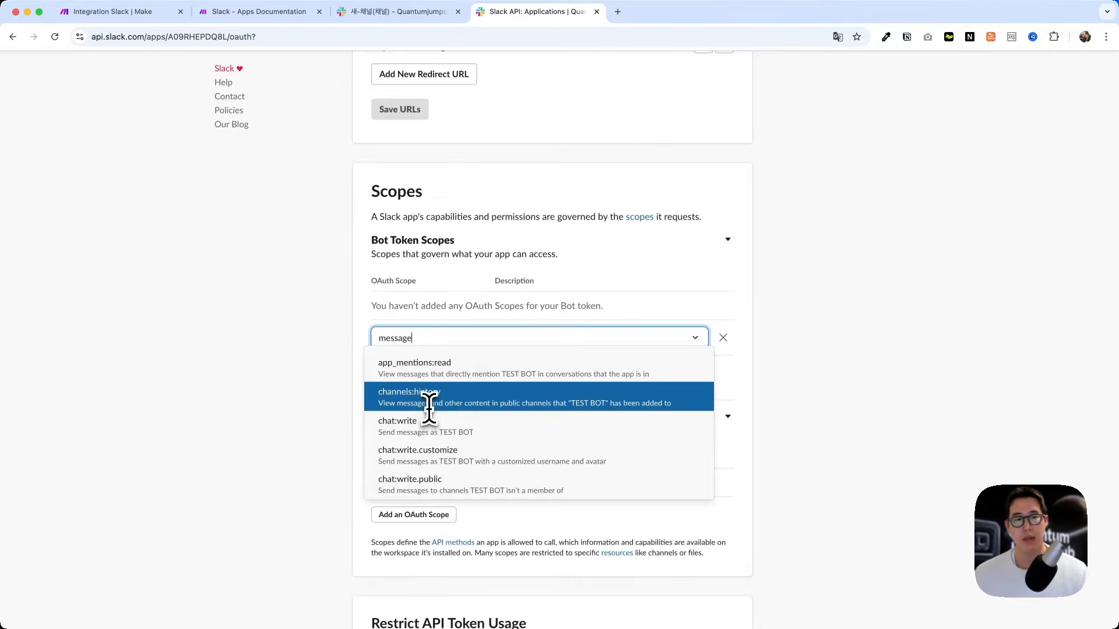
scroll(432, 460, "down", 3)
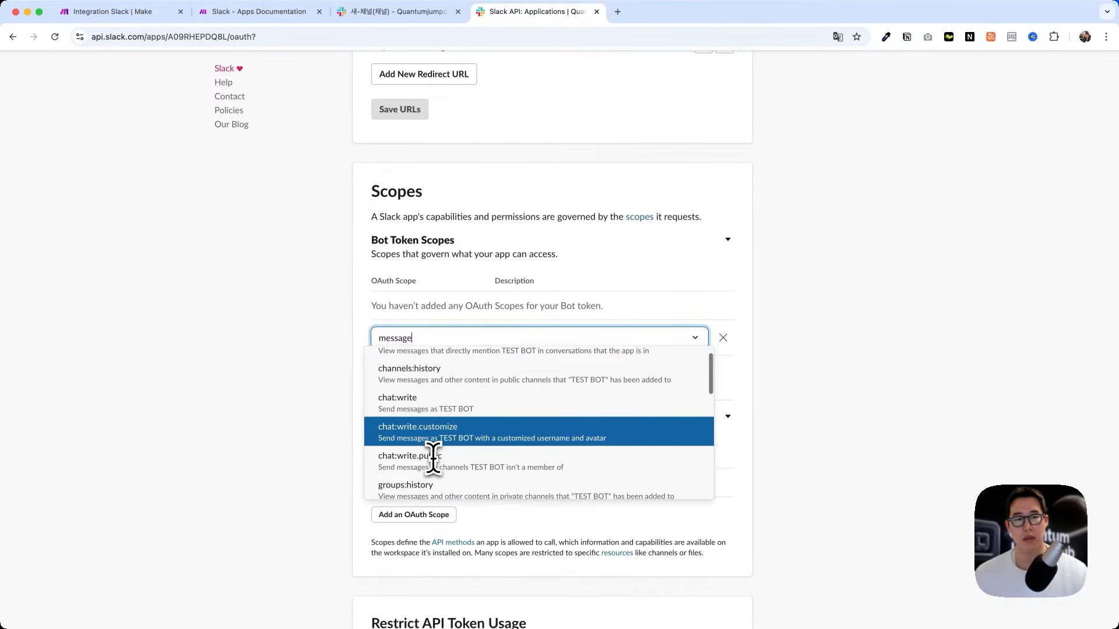
scroll(428, 446, "down", 2)
scroll(428, 446, "up", 1)
scroll(431, 446, "down", 3)
scroll(434, 445, "up", 10)
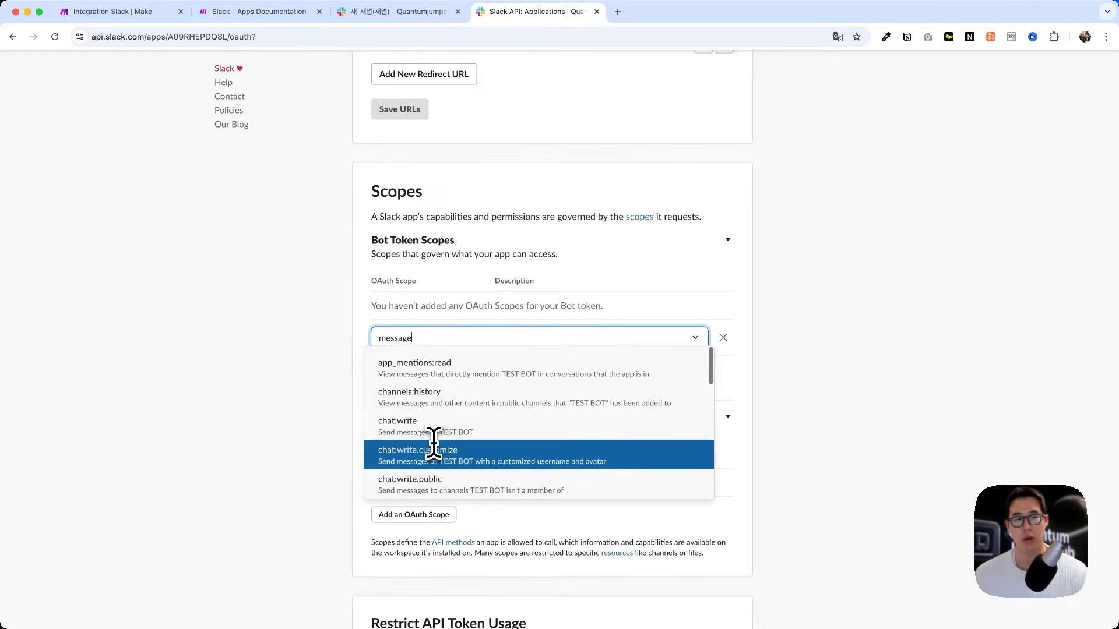
key("super+a")
type("wri")
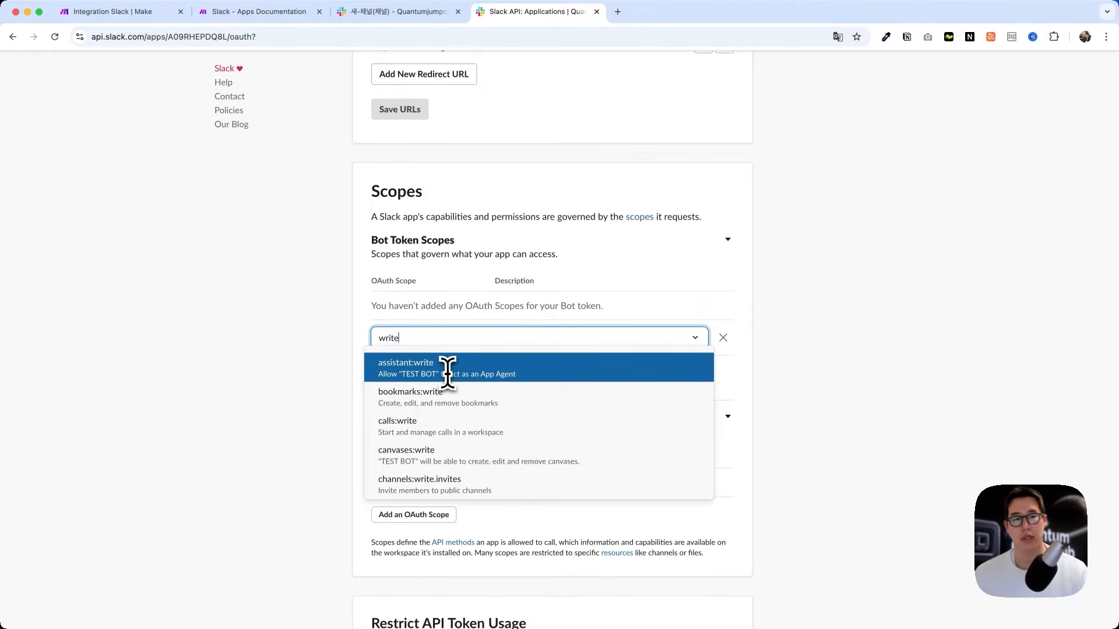
scroll(449, 440, "down", 1)
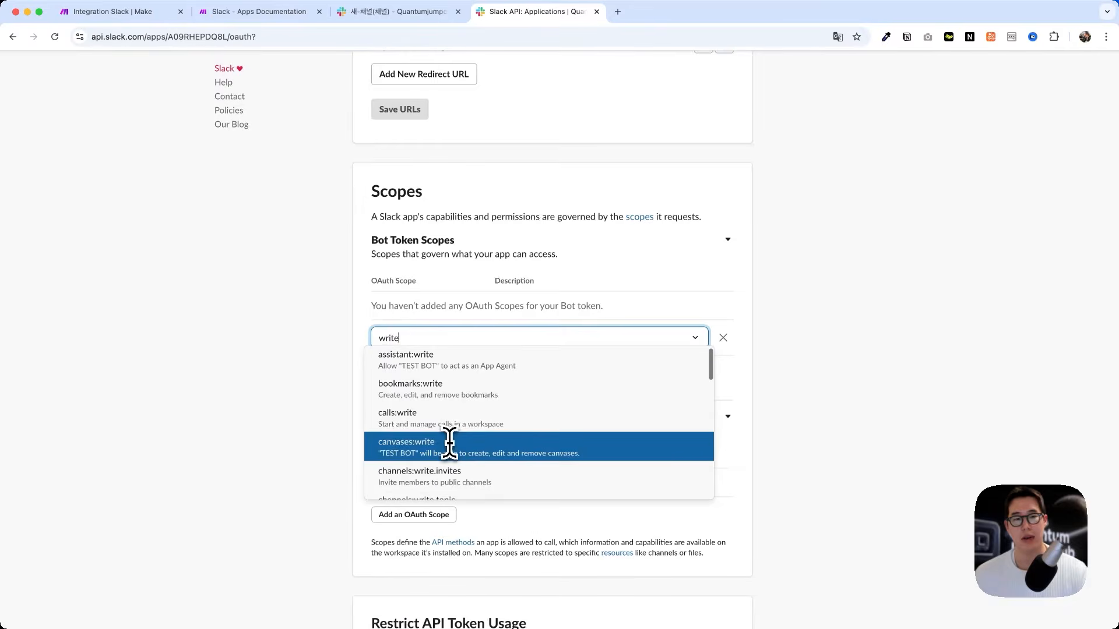
scroll(451, 443, "down", 10)
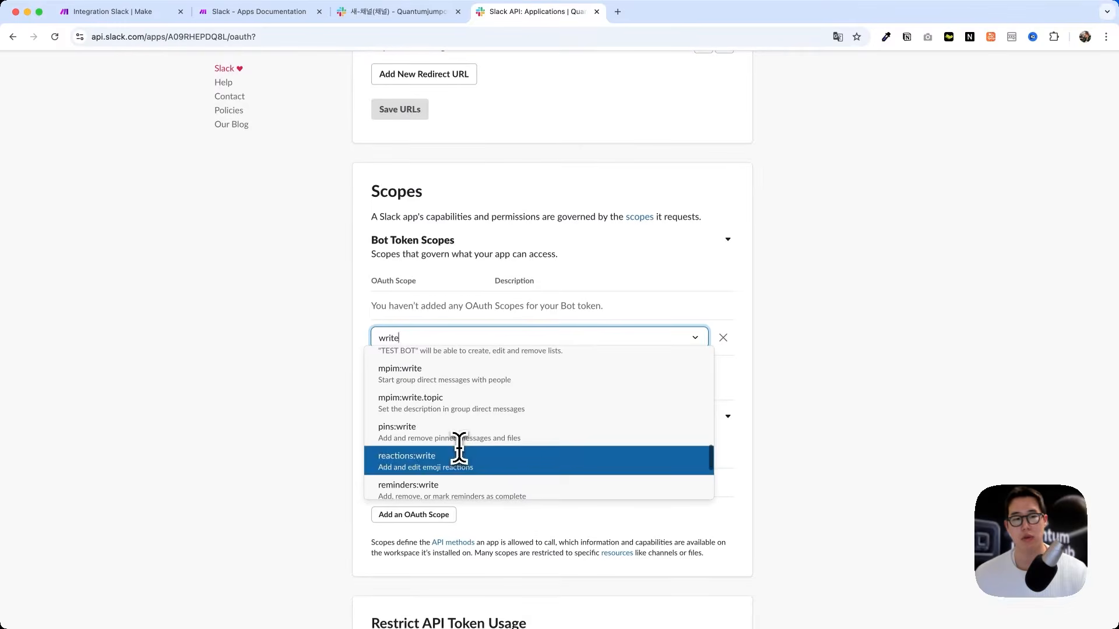
double_click(448, 335)
type("chat:we")
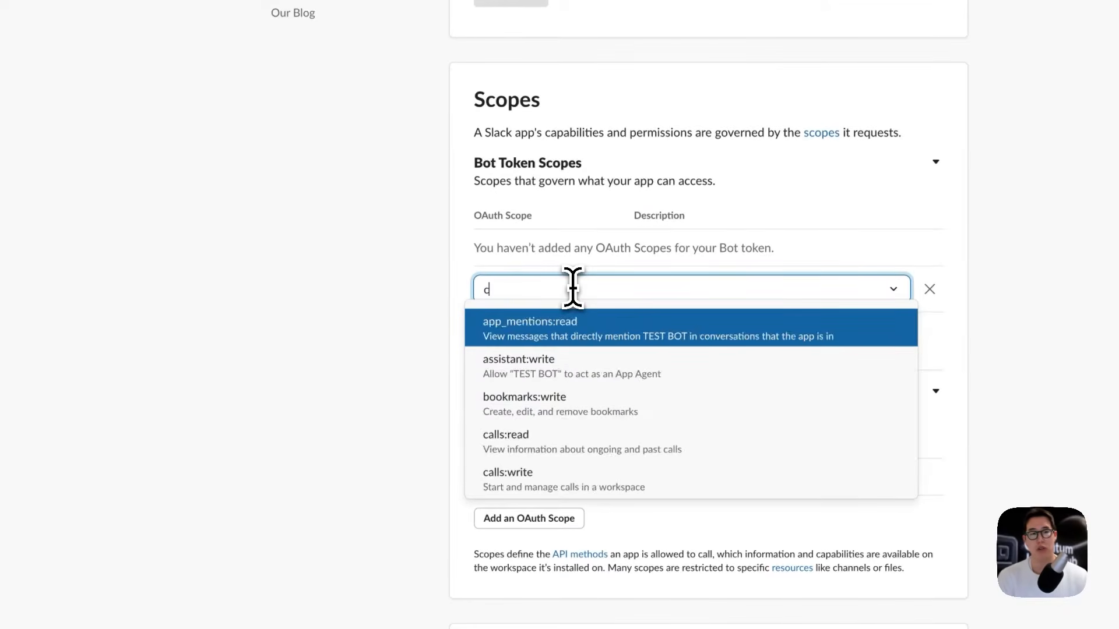
key("BackSpace")
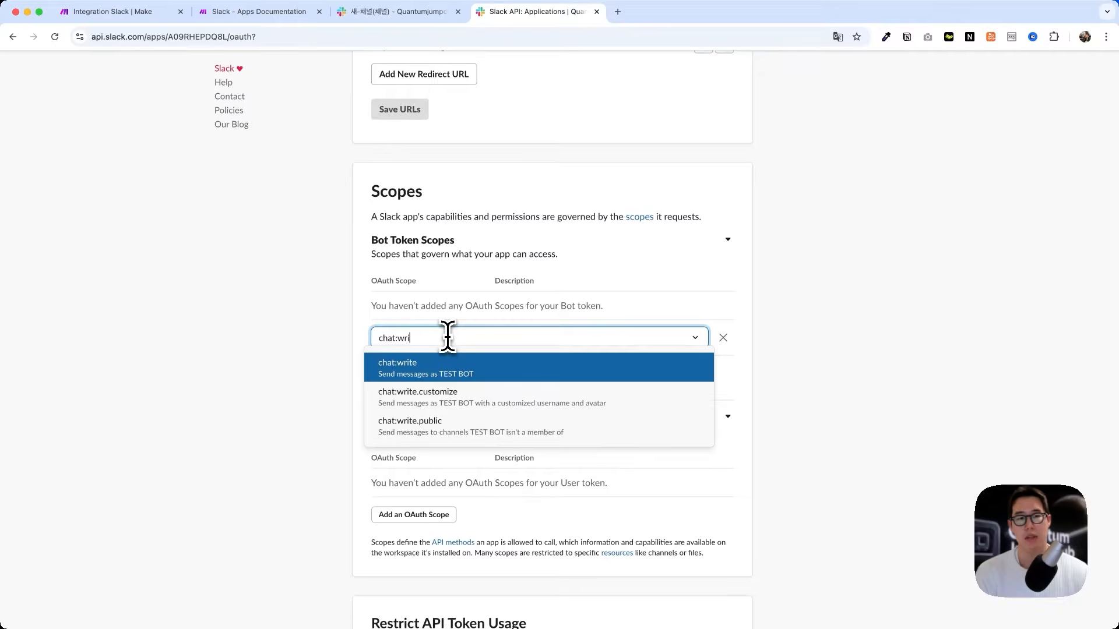
type("ri")
key("Return")
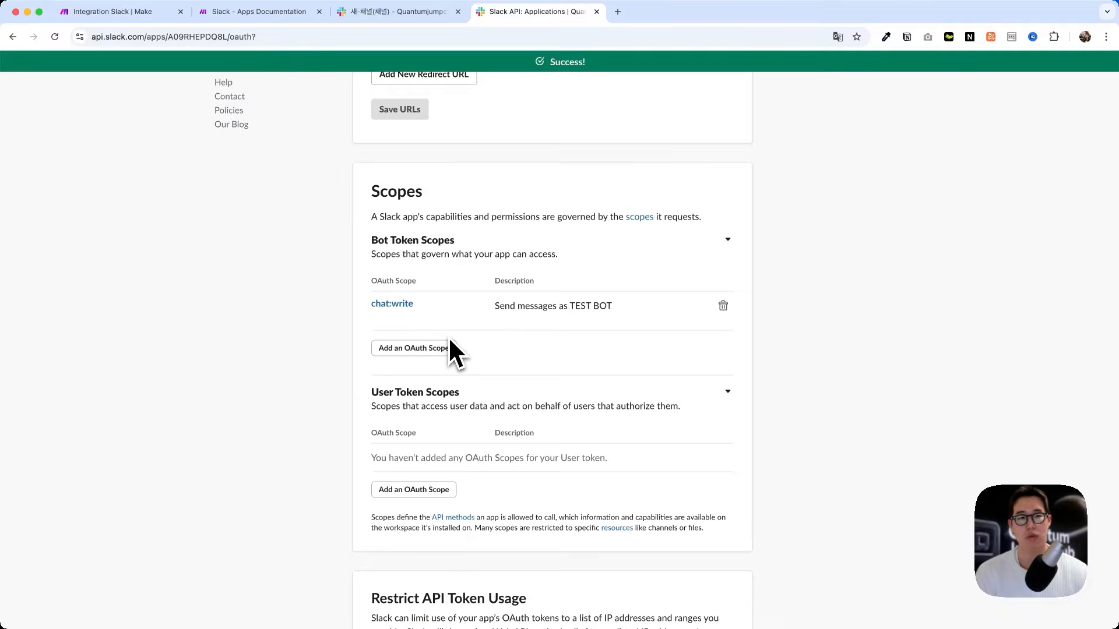
Step: Add the channels:read, channels:history and files:write bot token scopes
left_click(449, 345)
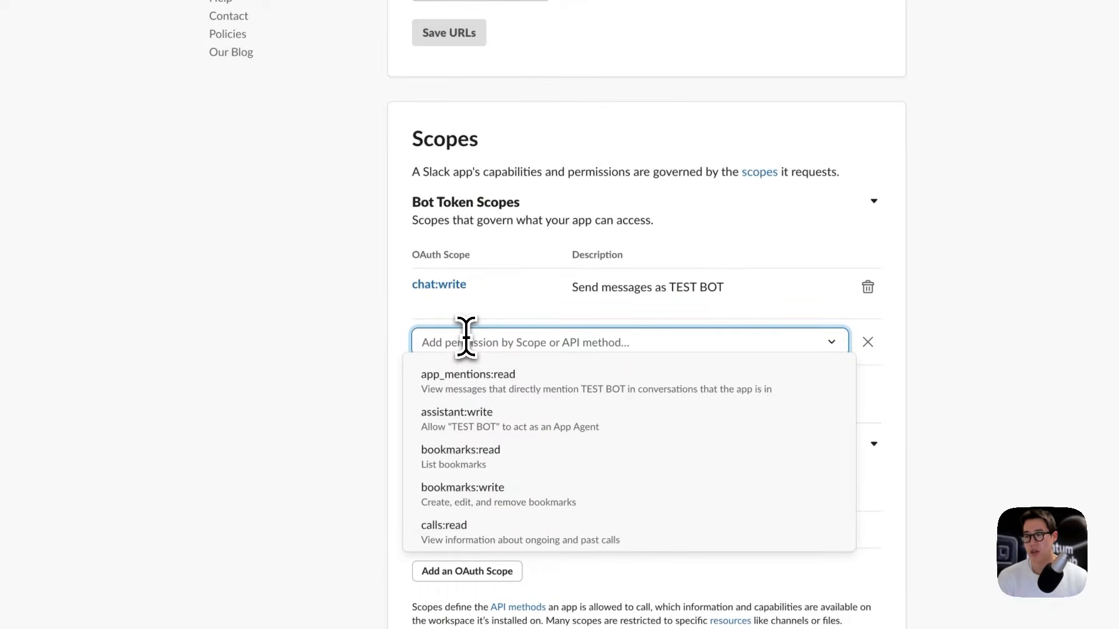
type("chan")
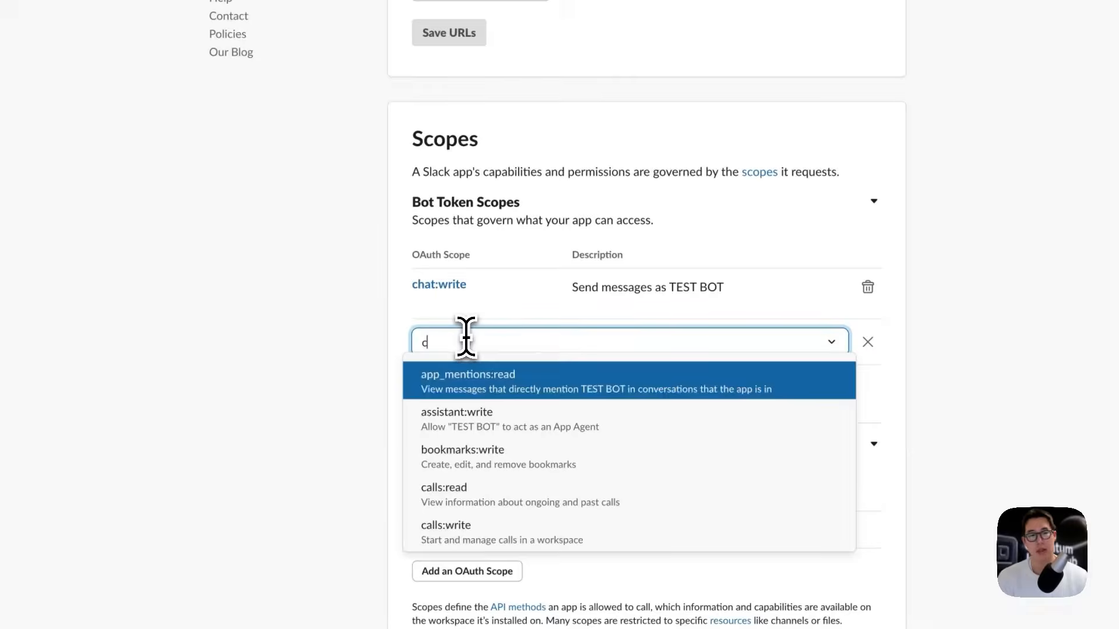
key("Down")
key("Down")
key("Down")
key("Return")
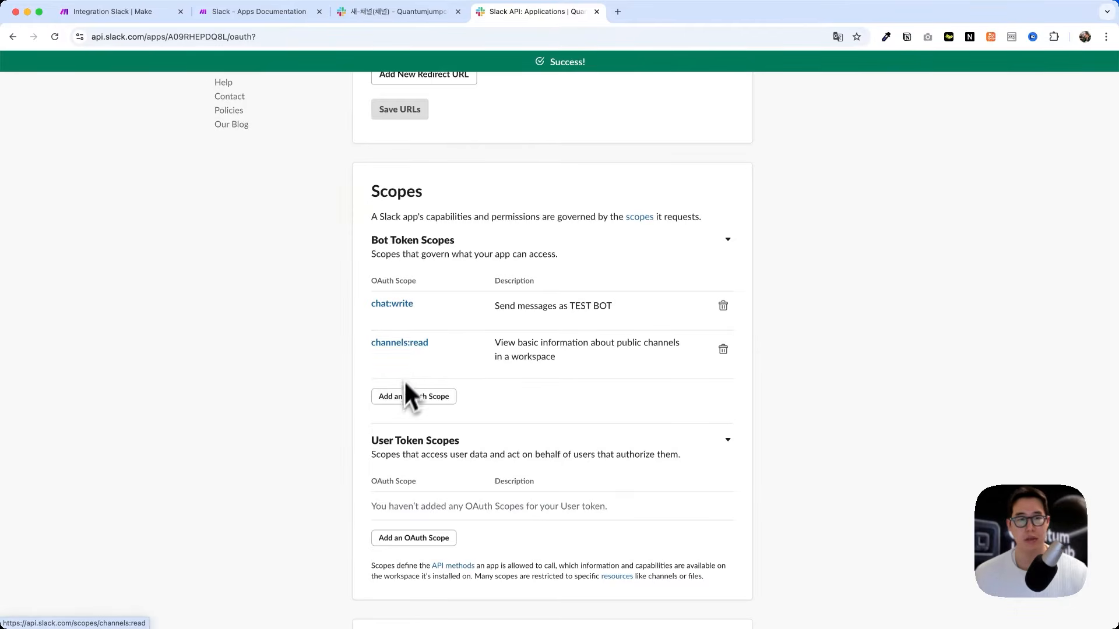
left_click(408, 396)
type("ch")
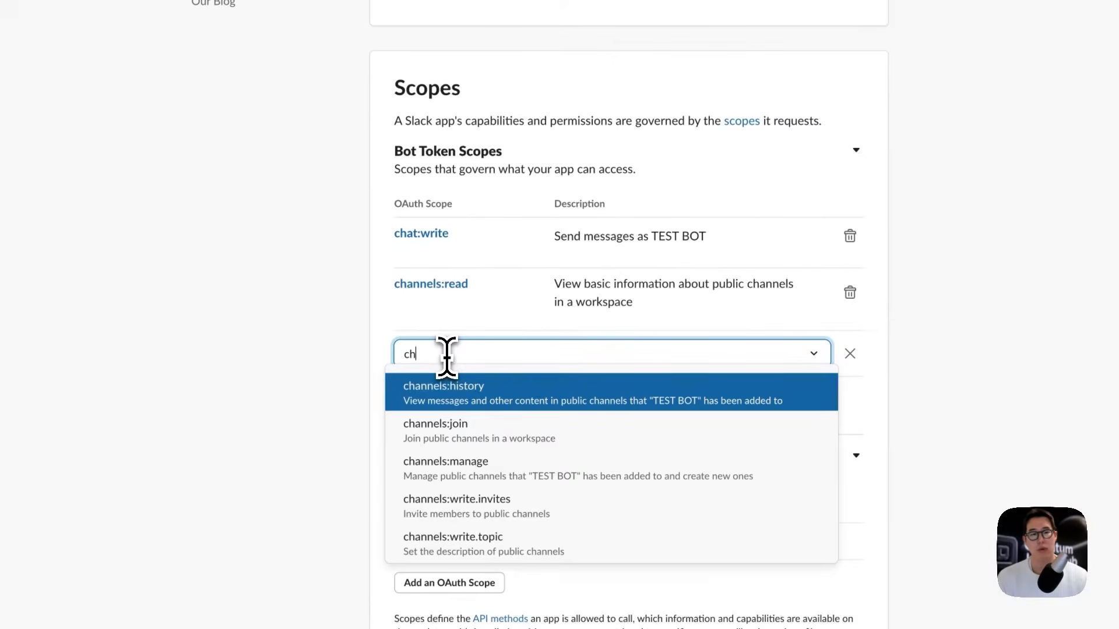
type("a")
key("Return")
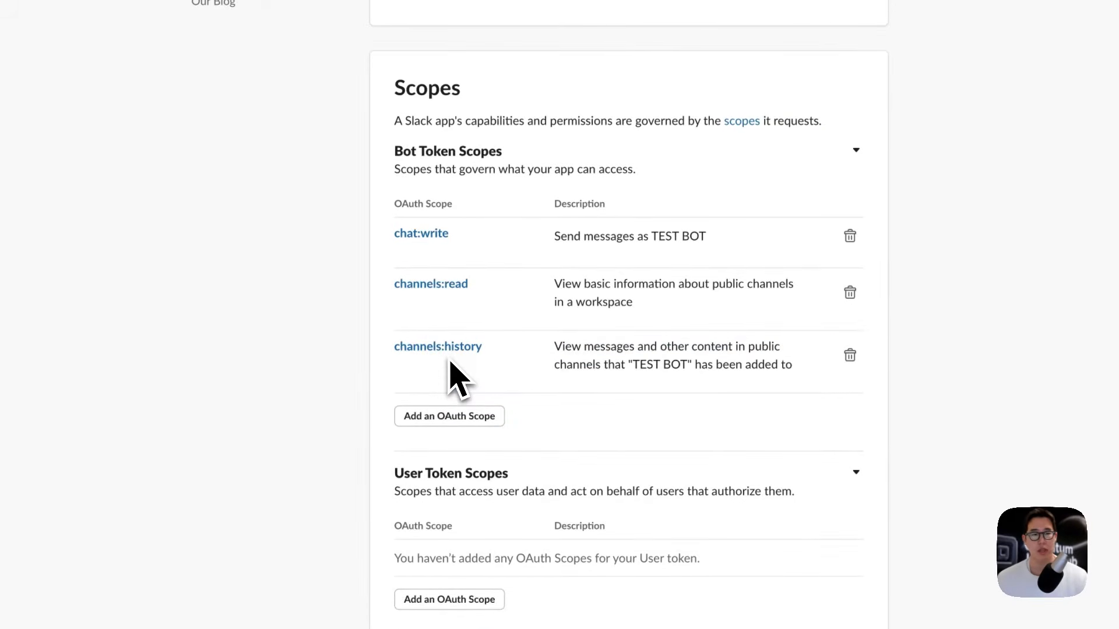
left_click(462, 417)
type("fil")
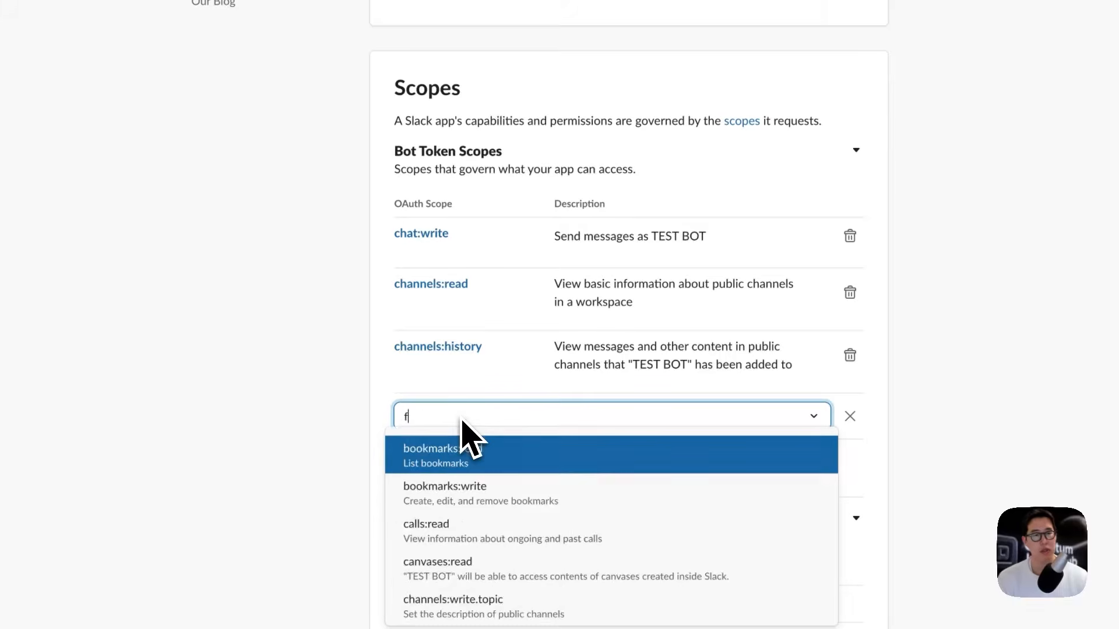
key("Down")
key("Return")
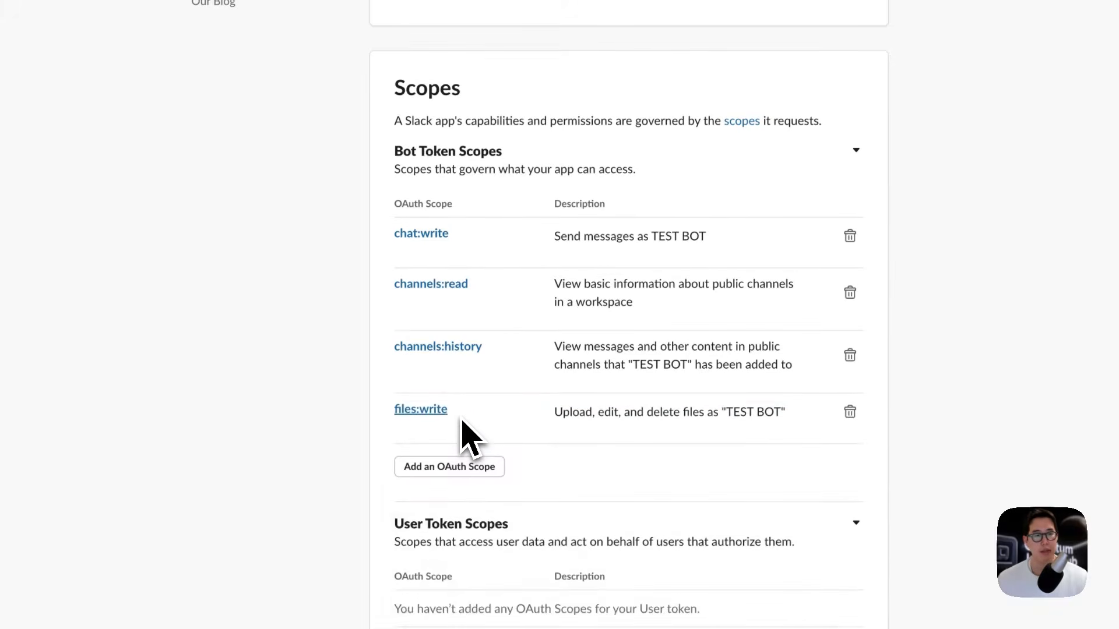
Step: Add the users:read and reactions:read bot token scopes
left_click(473, 466)
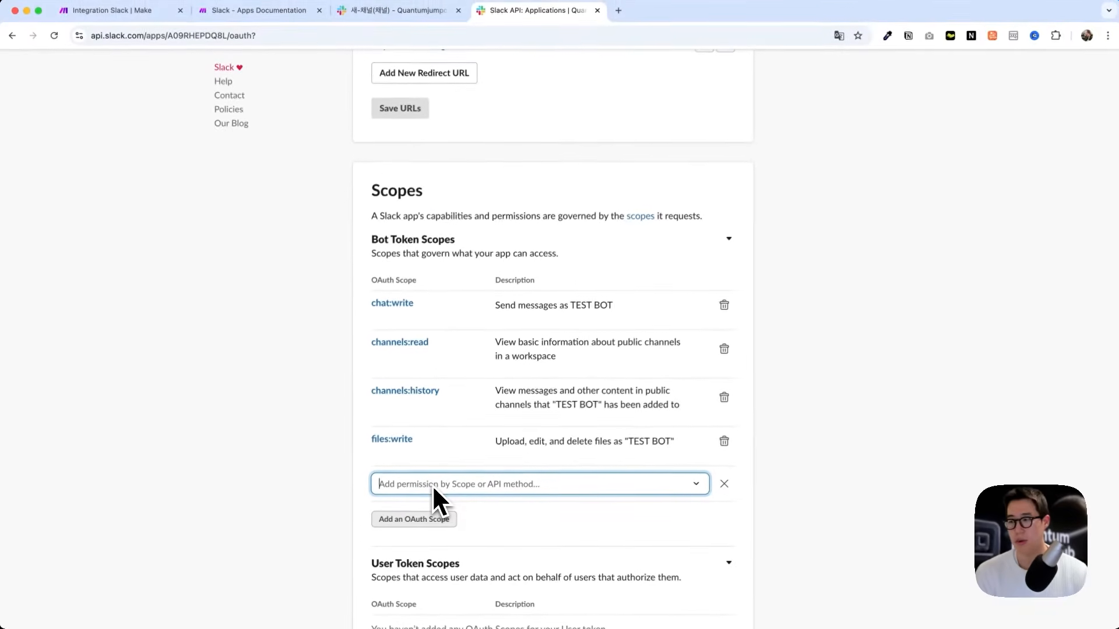
type("users")
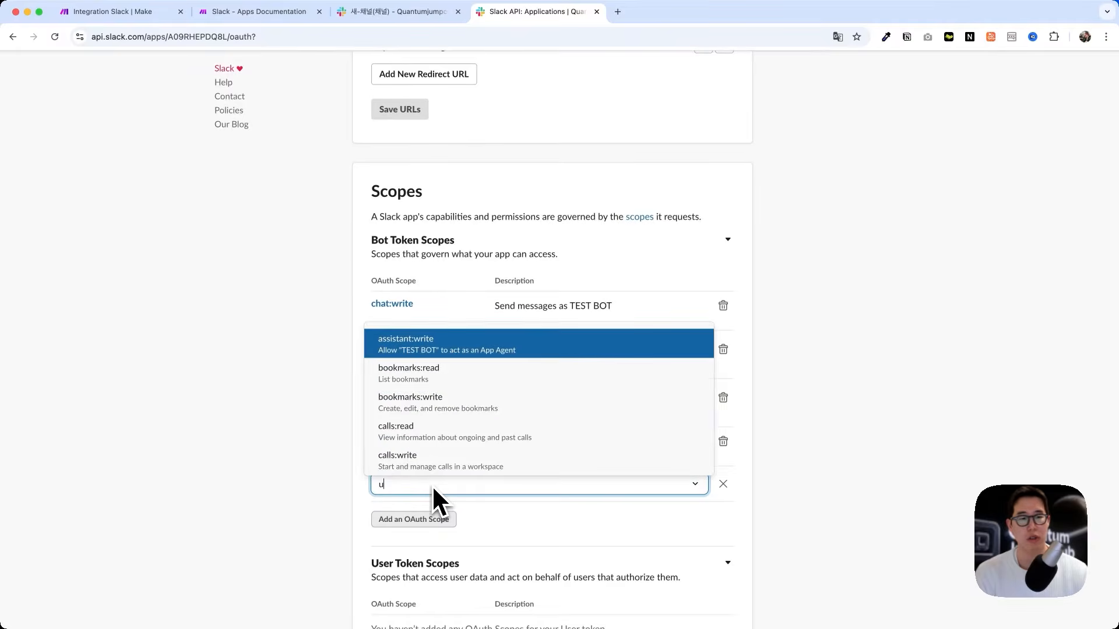
scroll(432, 485, "down", 2)
left_click(435, 482)
left_click(466, 393)
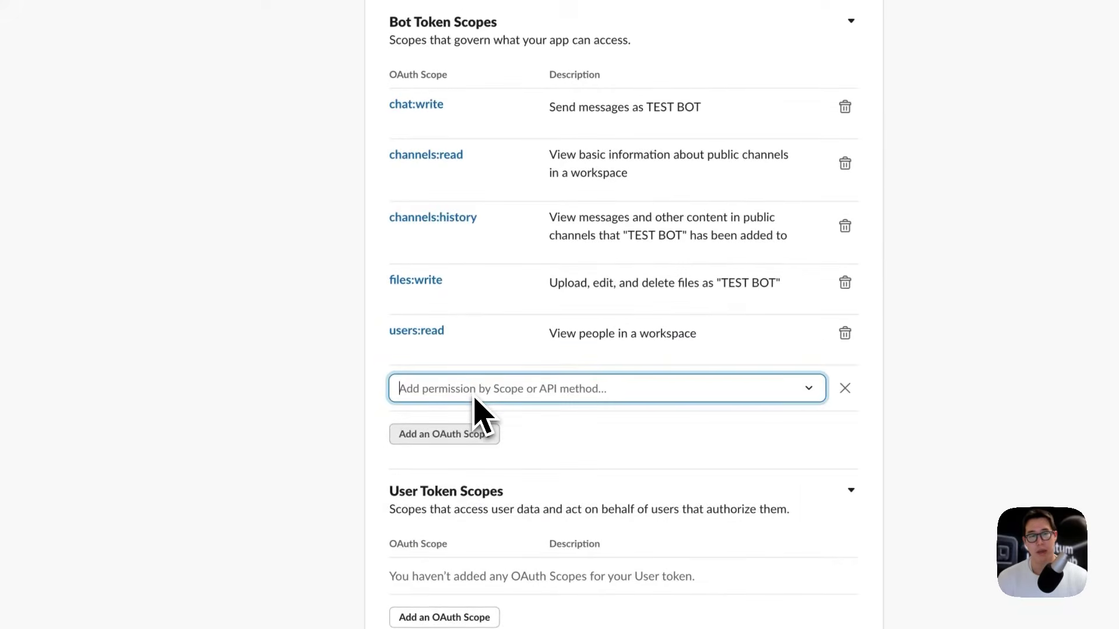
type("reaction")
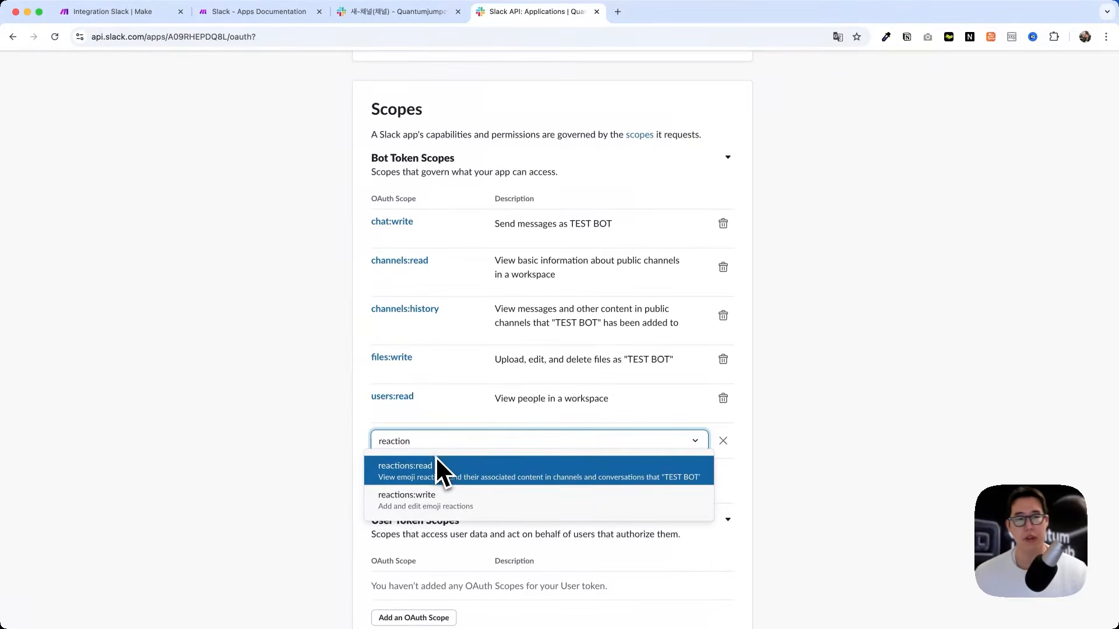
left_click(440, 465)
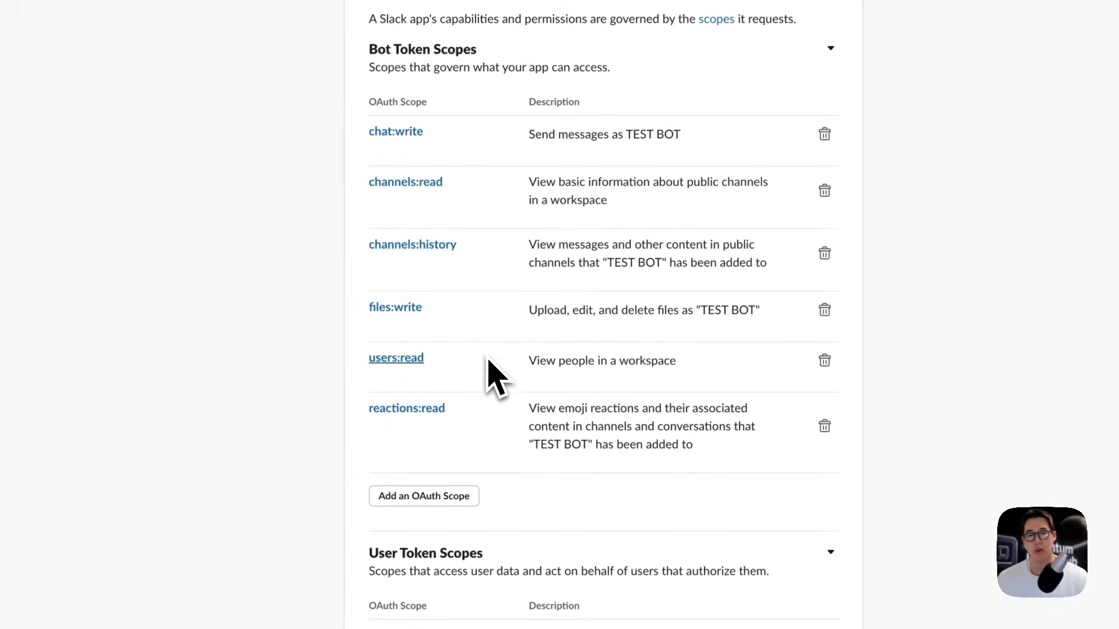
scroll(490, 367, "down", 5)
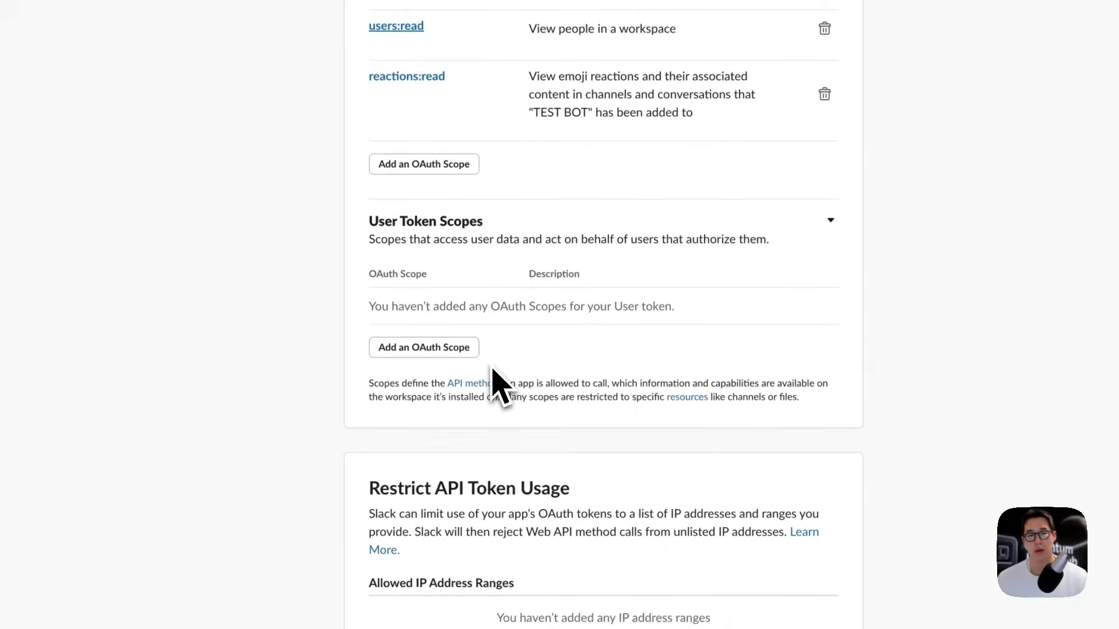
scroll(476, 385, "up", 15)
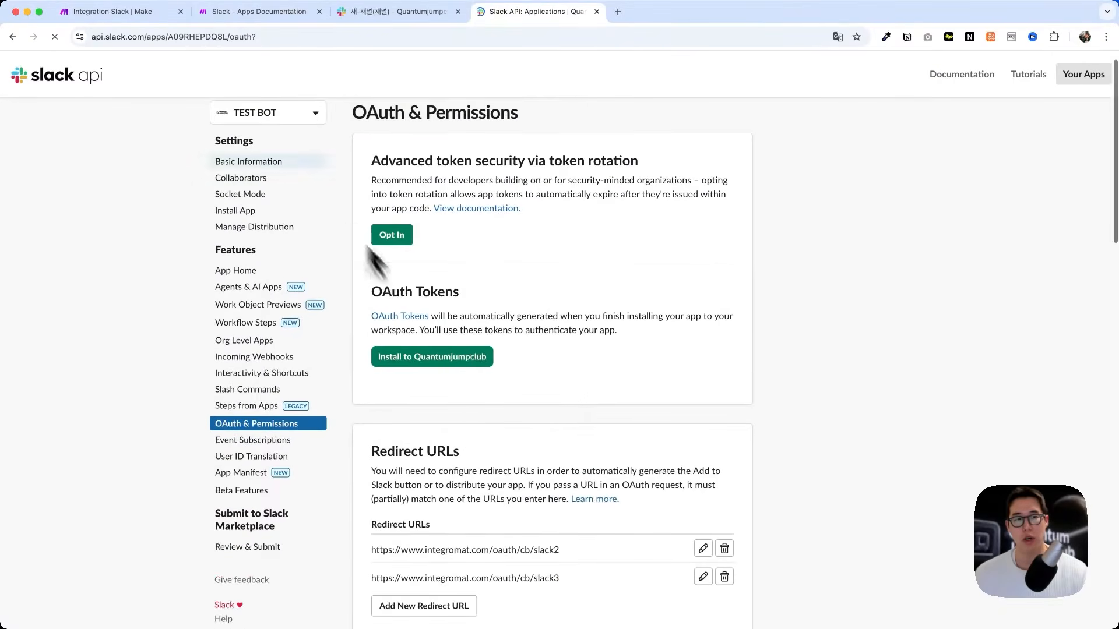
Step: Install TEST BOT to the Quantumjumpclub workspace and approve its requested permissions
left_click_drag(371, 292, 485, 299)
left_click(506, 294)
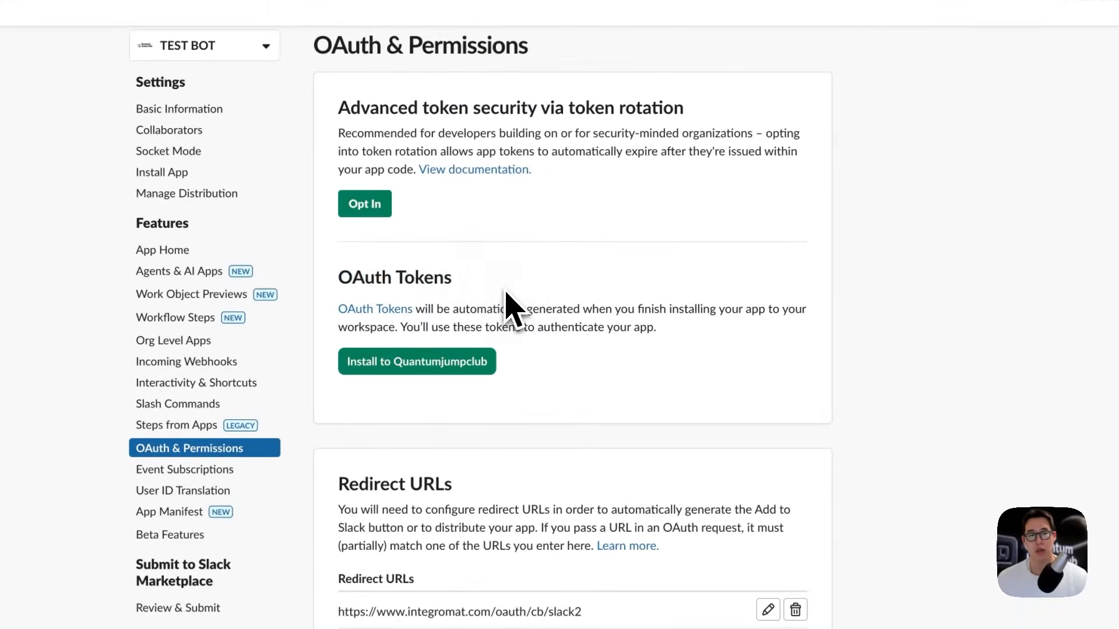
left_click(464, 364)
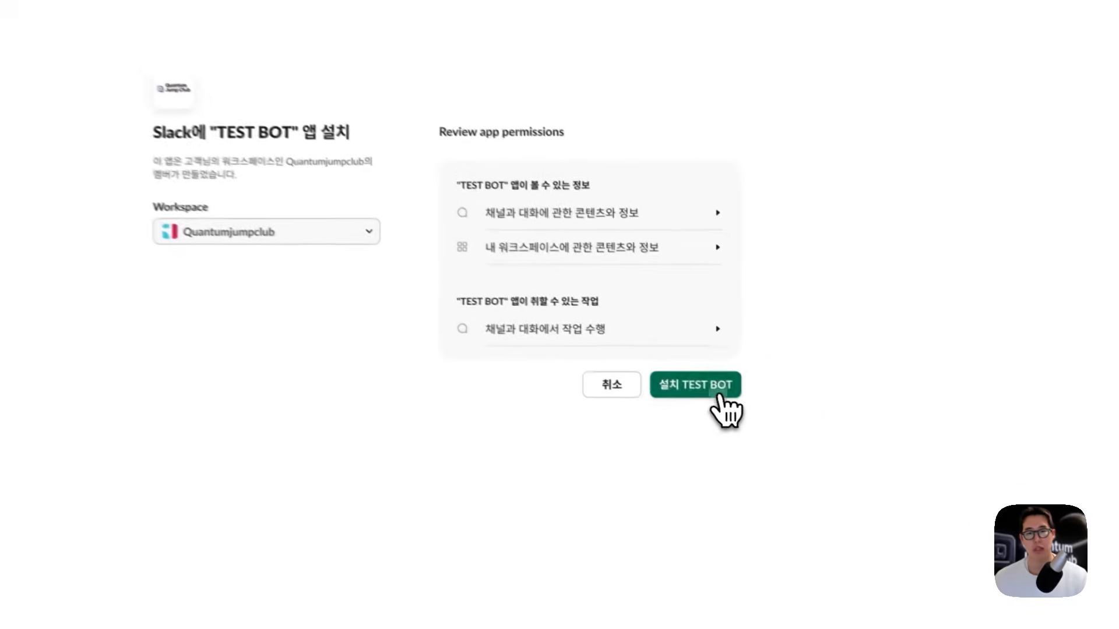
left_click(720, 394)
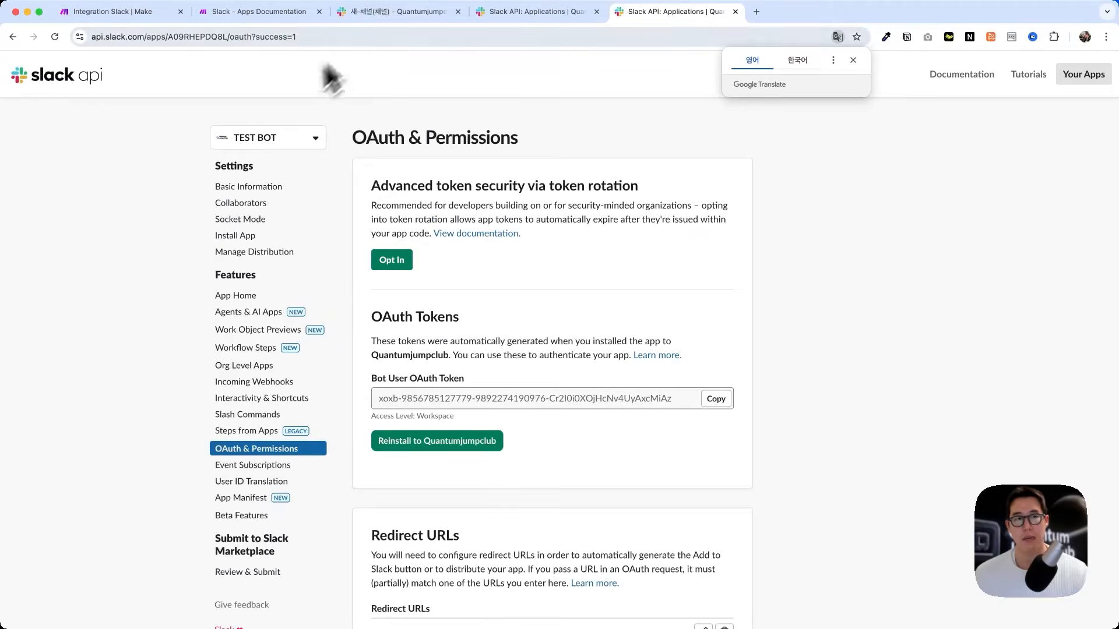
left_click(496, 13)
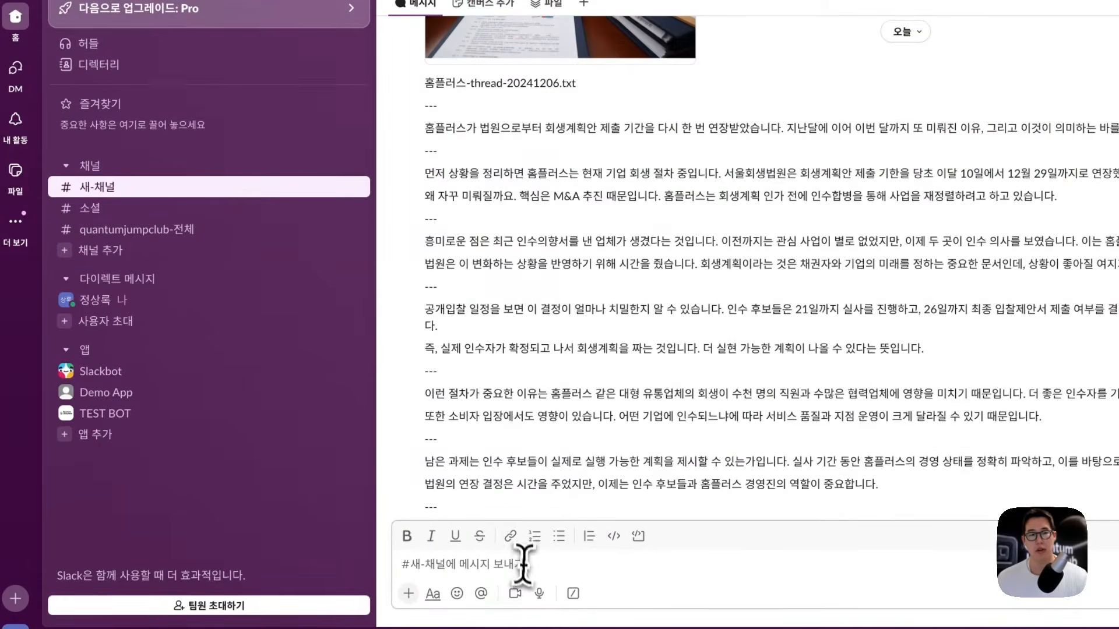
Step: Try adding TEST BOT to 새-채널 via /invite and the add-apps dialog, then view its details
left_click(523, 562)
type("/invite")
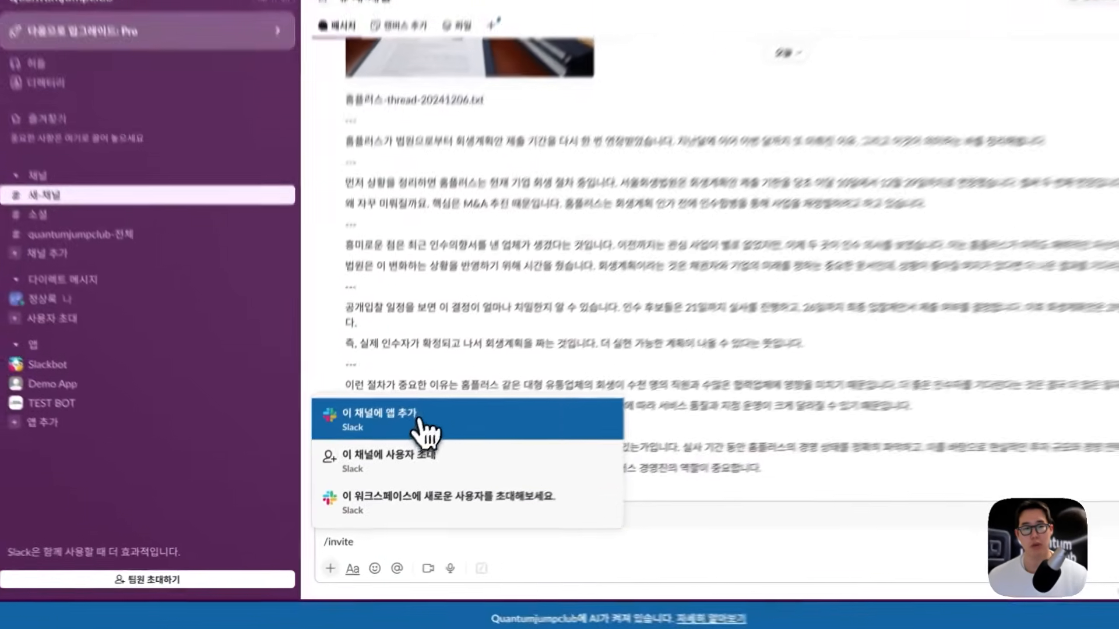
left_click(364, 443)
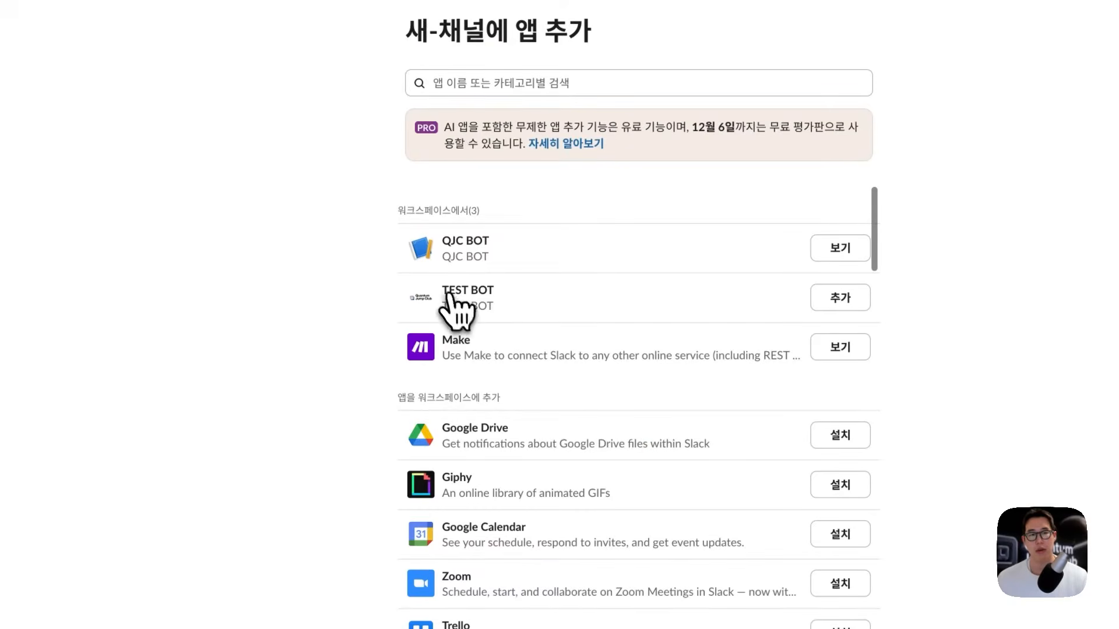
left_click_drag(446, 288, 502, 290)
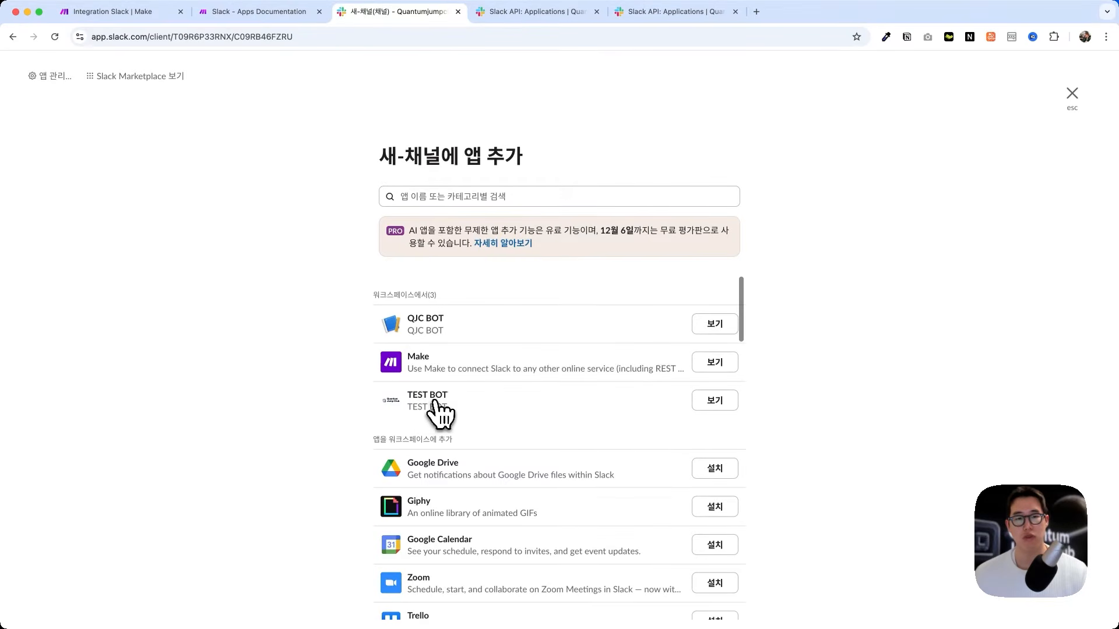
left_click(718, 406)
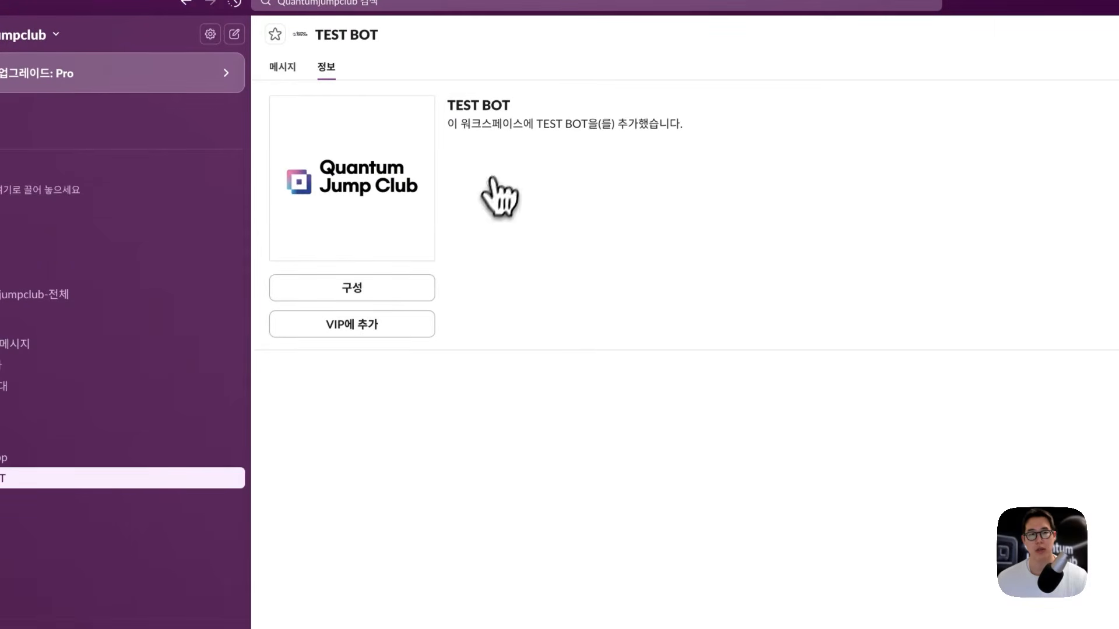
left_click(44, 252)
type("@")
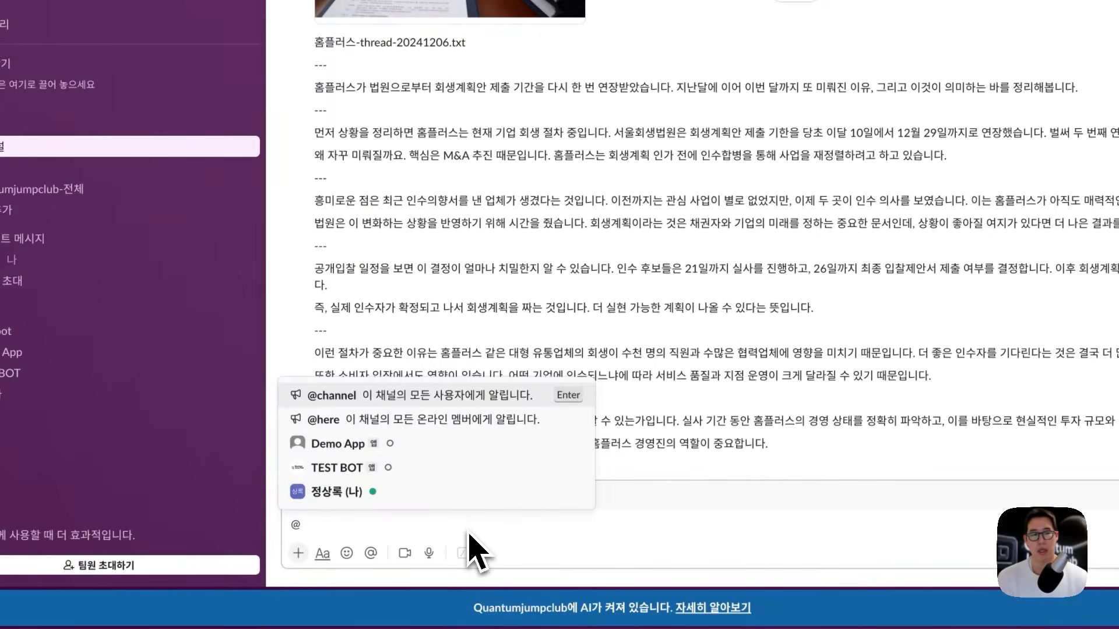
key("Down")
key("Down")
key("Down")
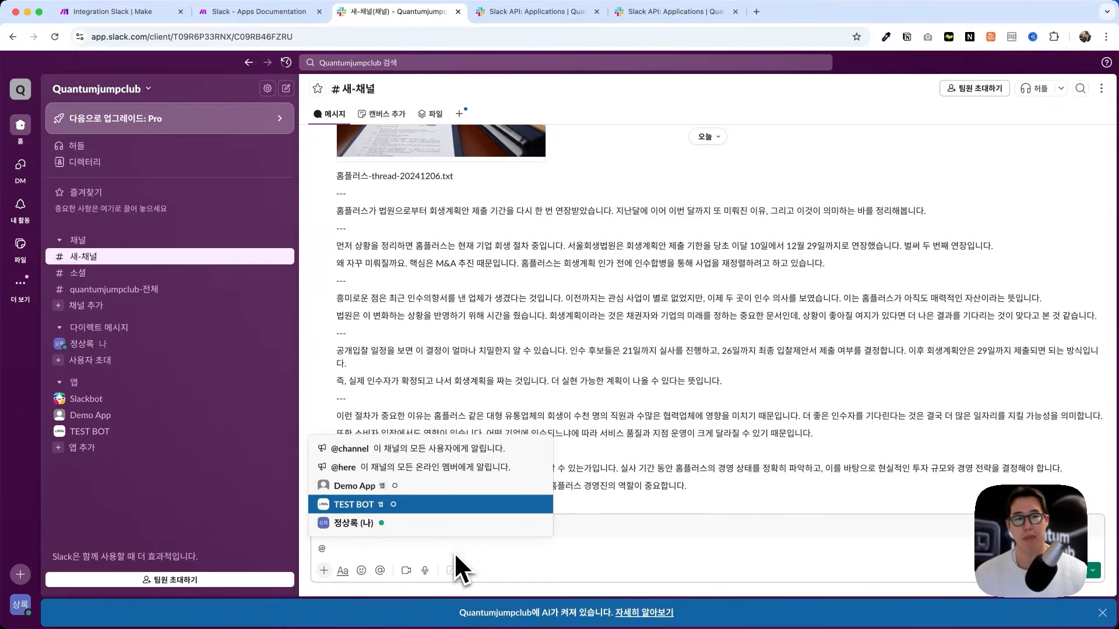
key("Return")
key("Return")
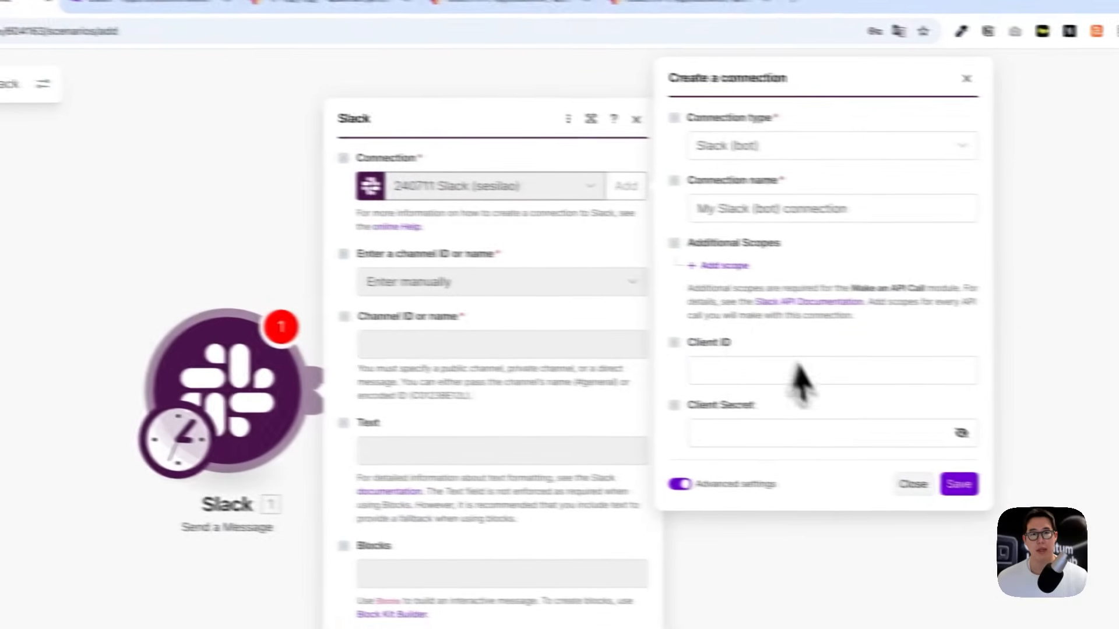
Step: Paste TEST BOT's Client ID into Make's Slack (bot) connection form
left_click(838, 378)
left_click(723, 436)
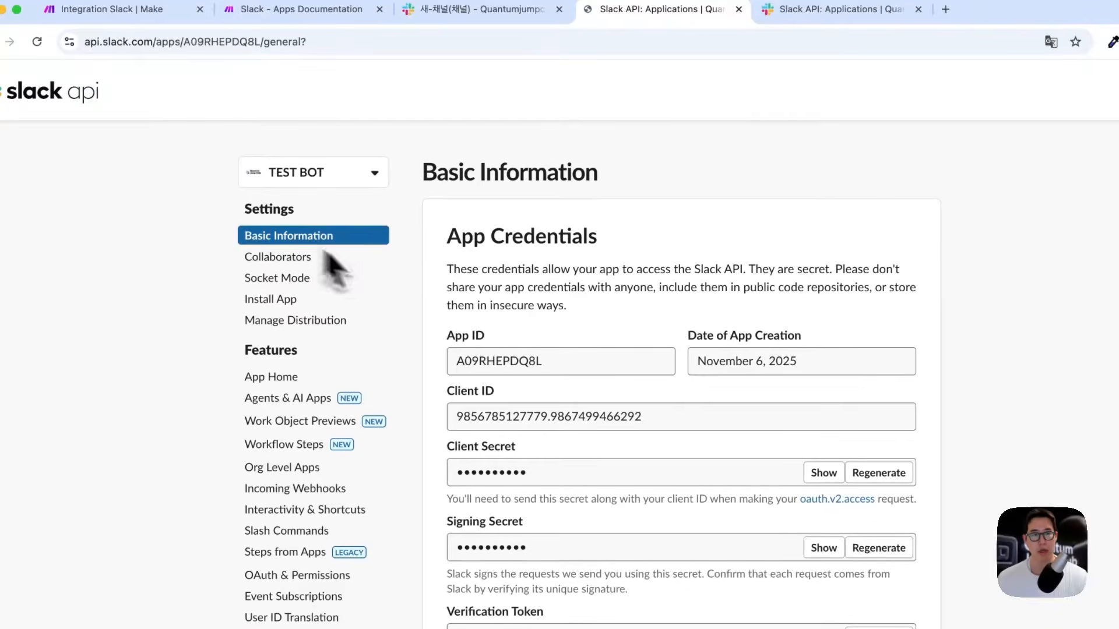
left_click_drag(643, 416, 460, 420)
key("super+c")
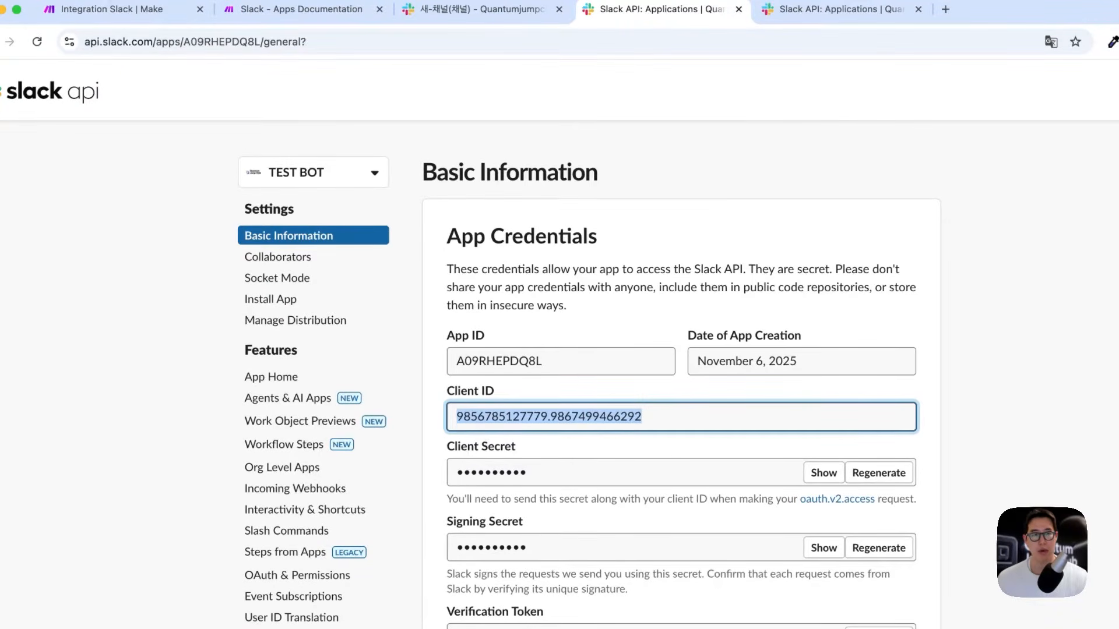
left_click(757, 374)
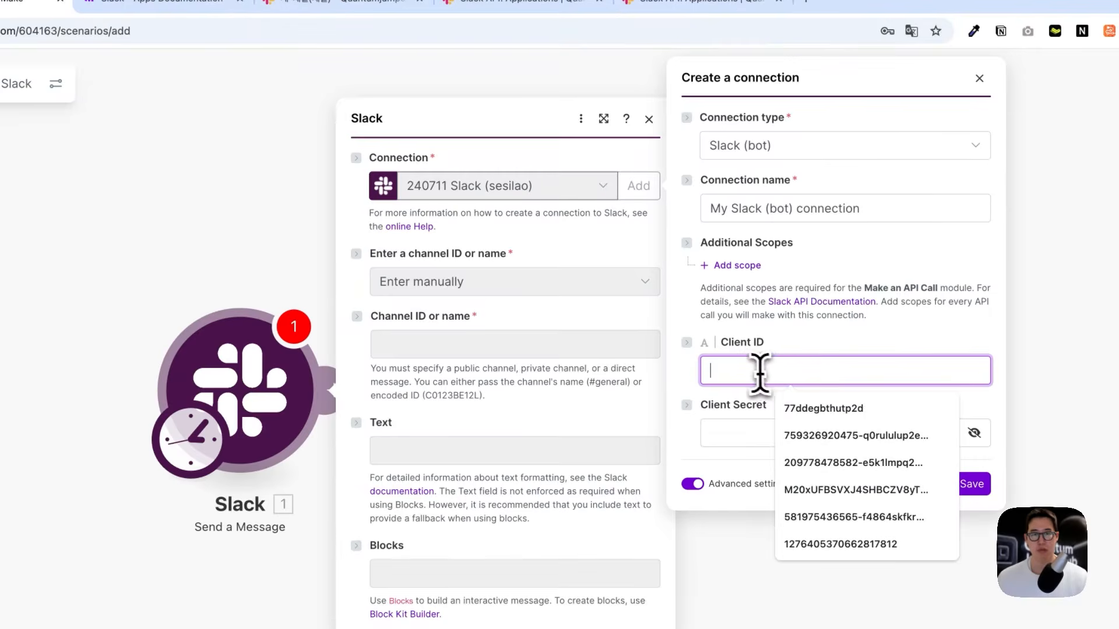
key("super+v")
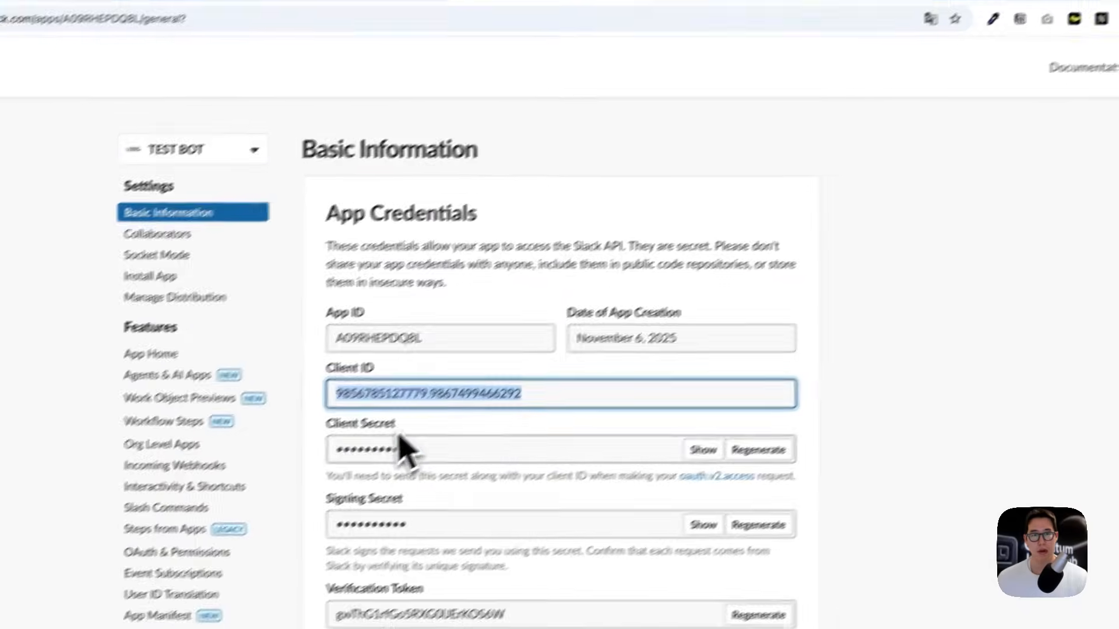
Step: Copy the Client Secret into the connection, save it, and approve installing TEST BOT
left_click(429, 451)
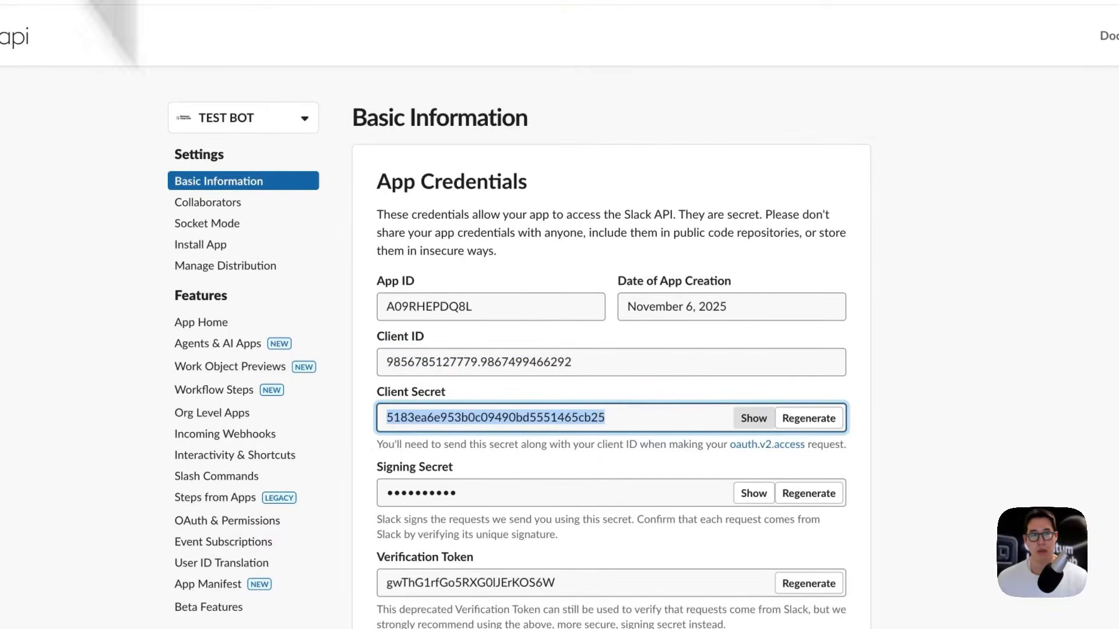
key("super+c")
left_click(789, 399)
key("super+v")
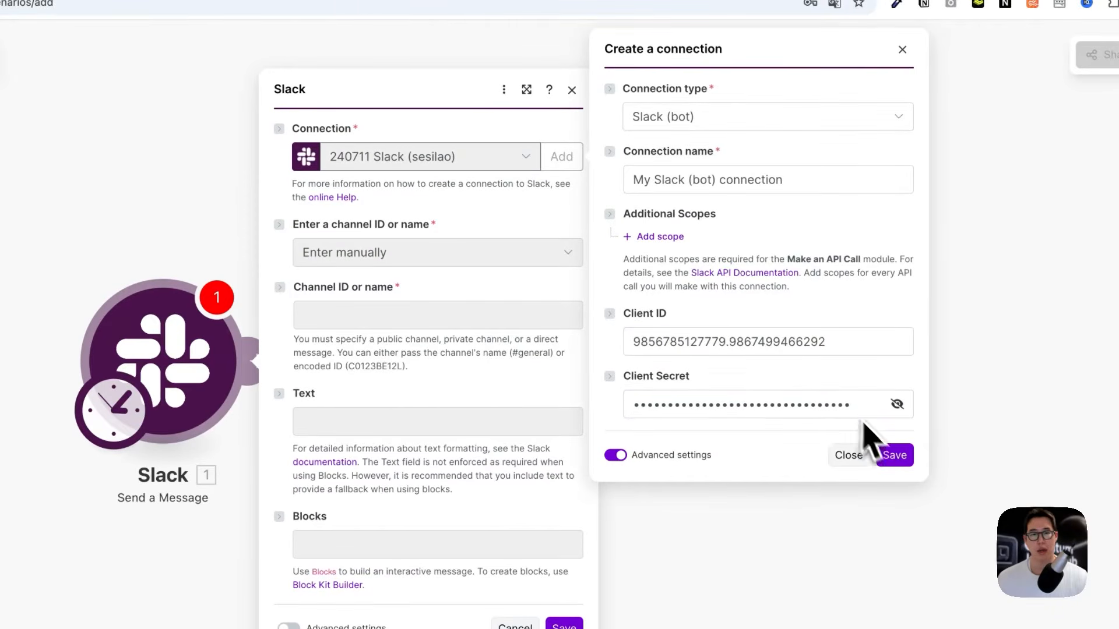
left_click(894, 455)
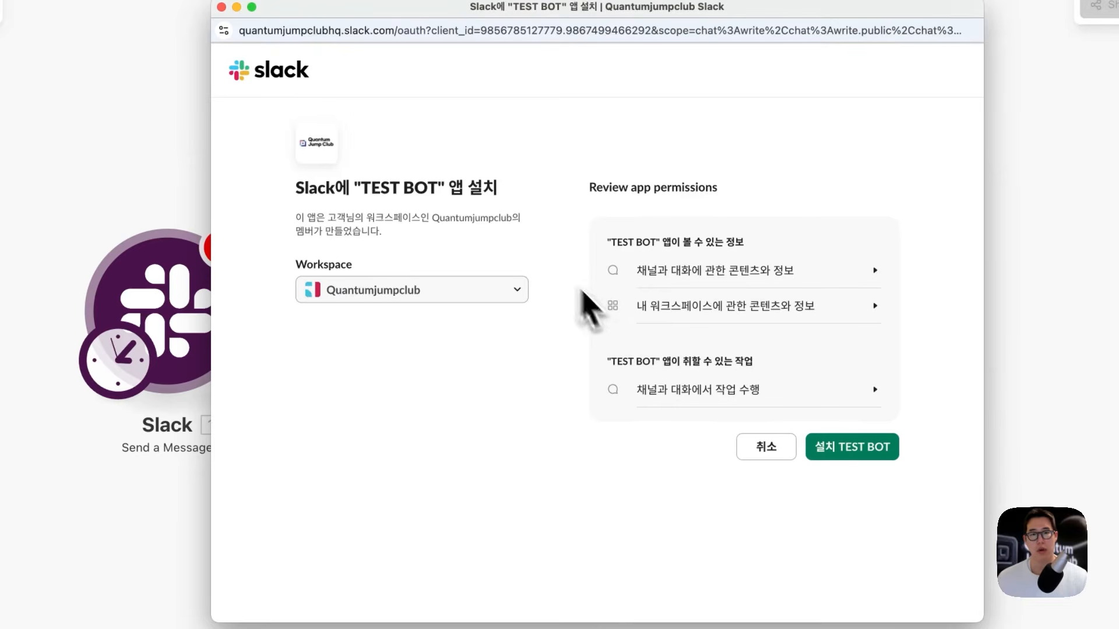
left_click(868, 460)
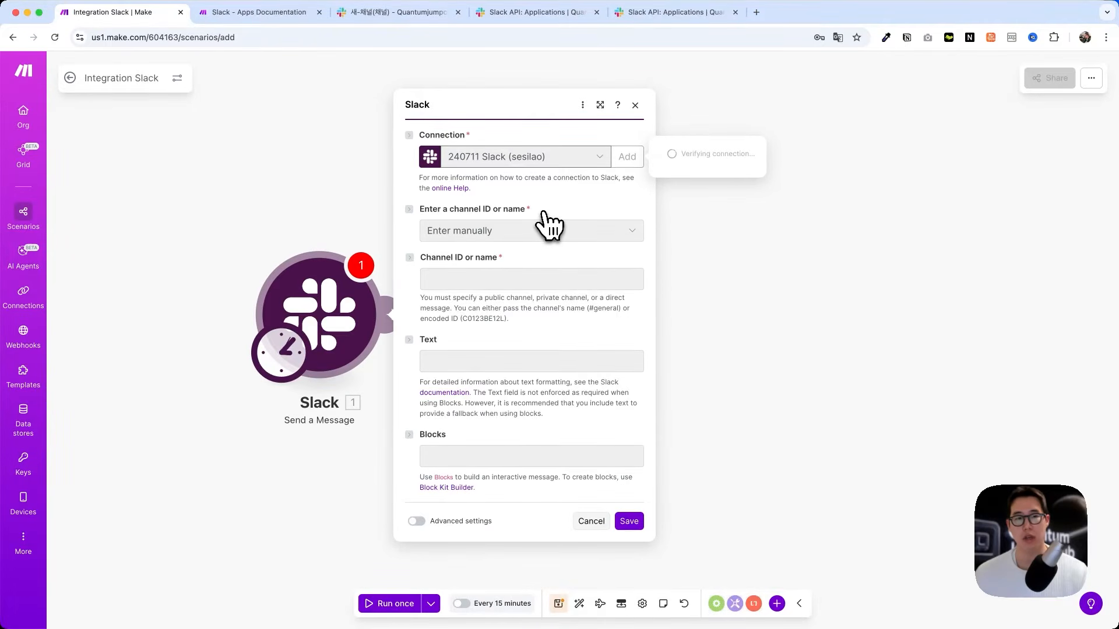
Step: Configure Send a Message to post '테스트 봇이 인사드립니다 !' to public channel 새-채널, and save
left_click_drag(430, 209, 497, 214)
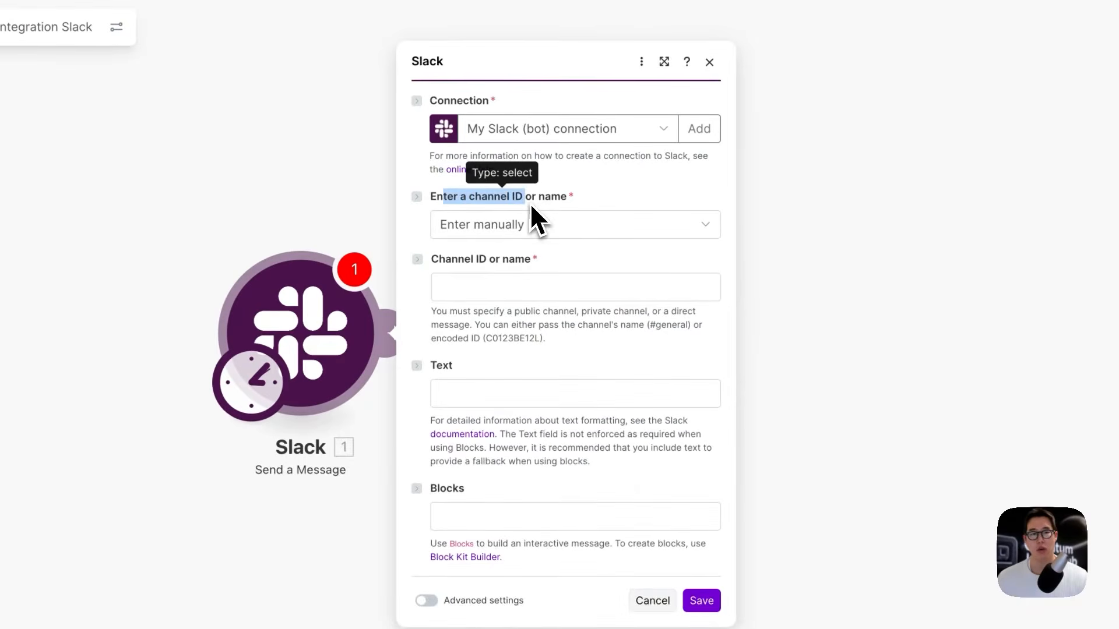
left_click(540, 230)
left_click(533, 250)
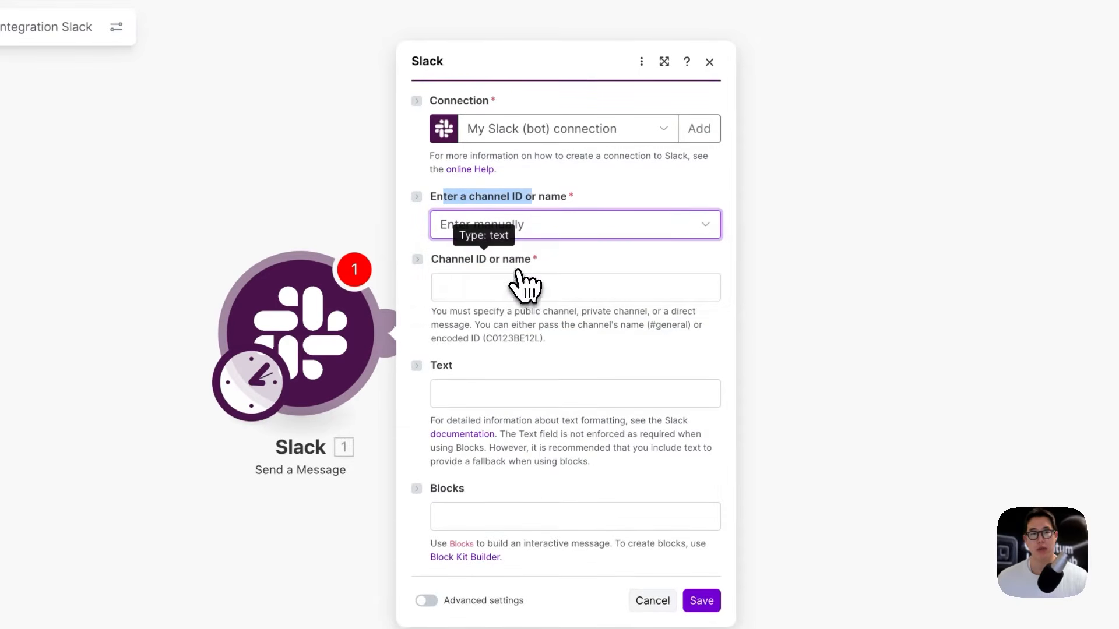
left_click(515, 285)
left_click(537, 228)
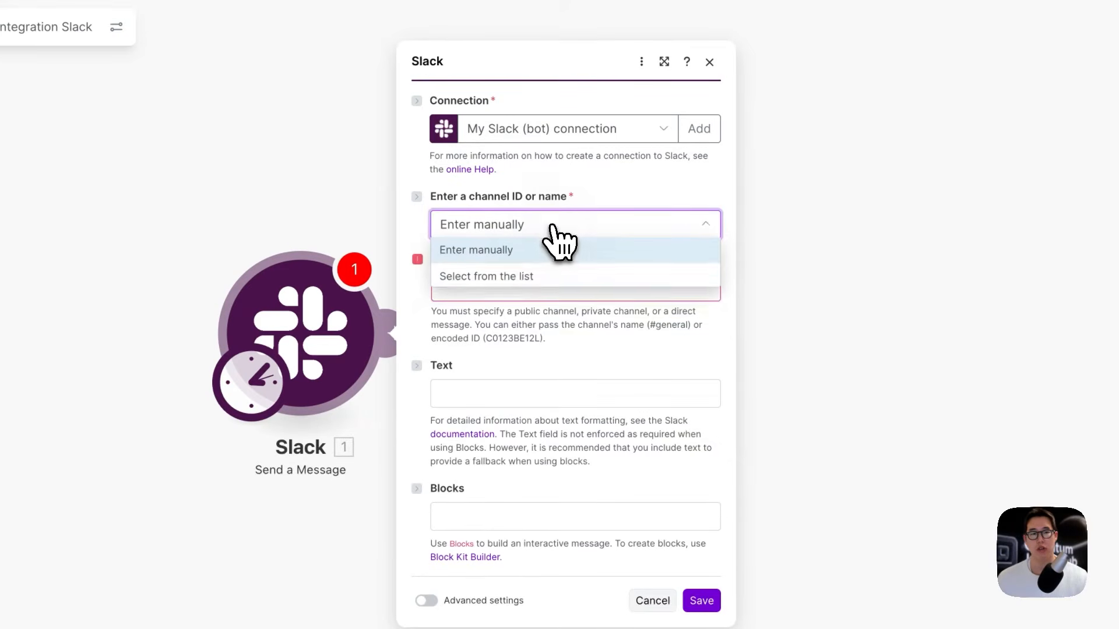
left_click(511, 278)
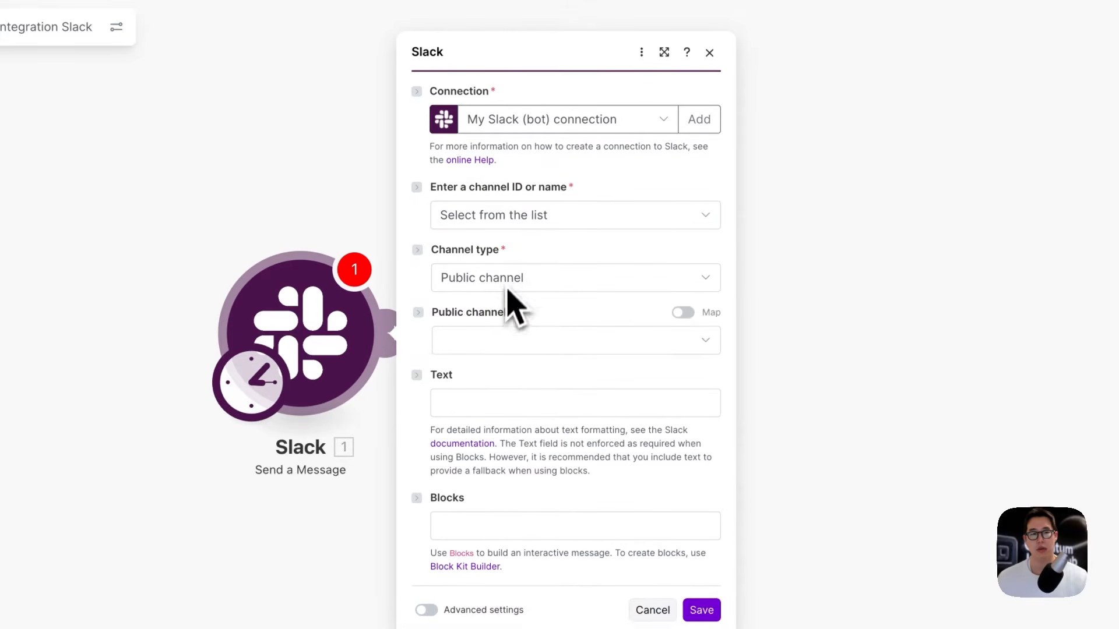
left_click(514, 278)
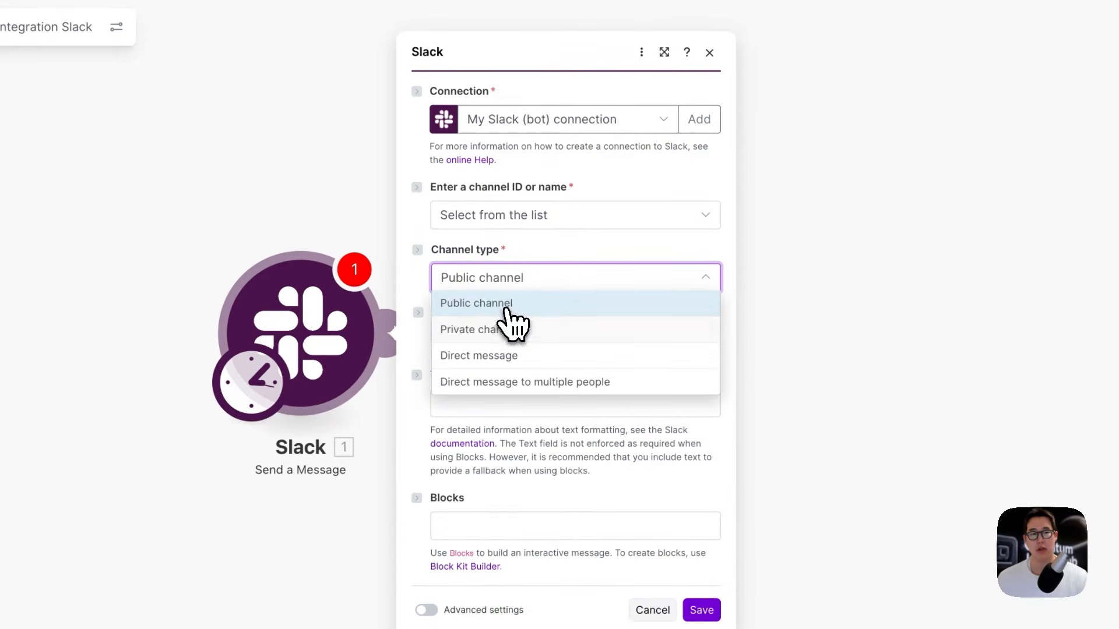
left_click(505, 306)
left_click(504, 347)
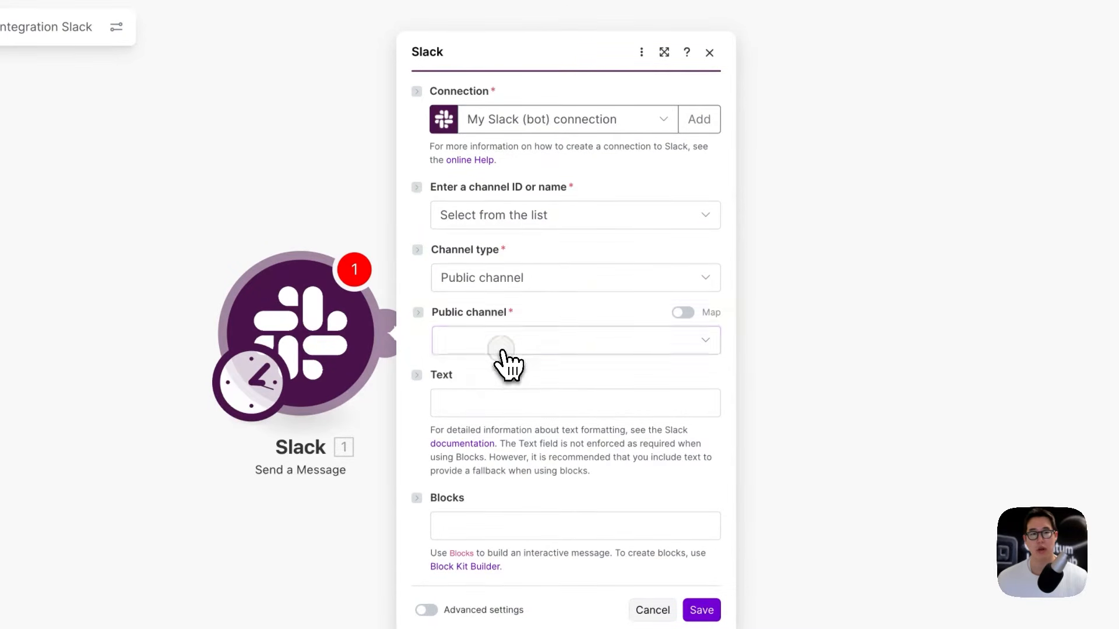
left_click(500, 397)
type("xpt")
type("스트 봇에서")
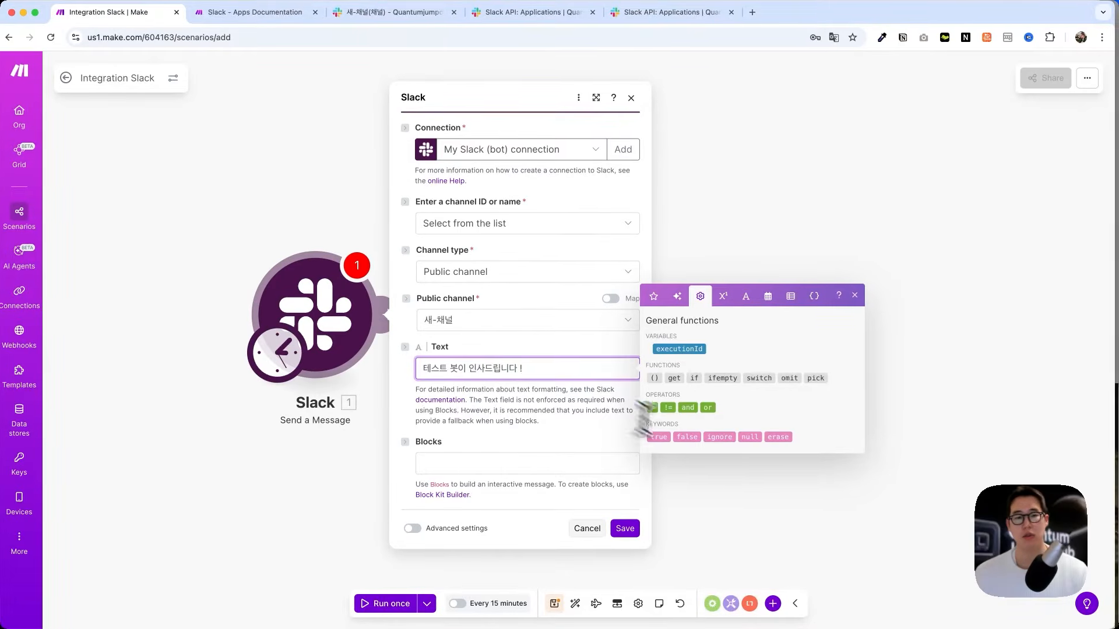
left_click(629, 529)
Step: Run the scenario once, confirm the bot's message in Slack, and delete the module
left_click(364, 619)
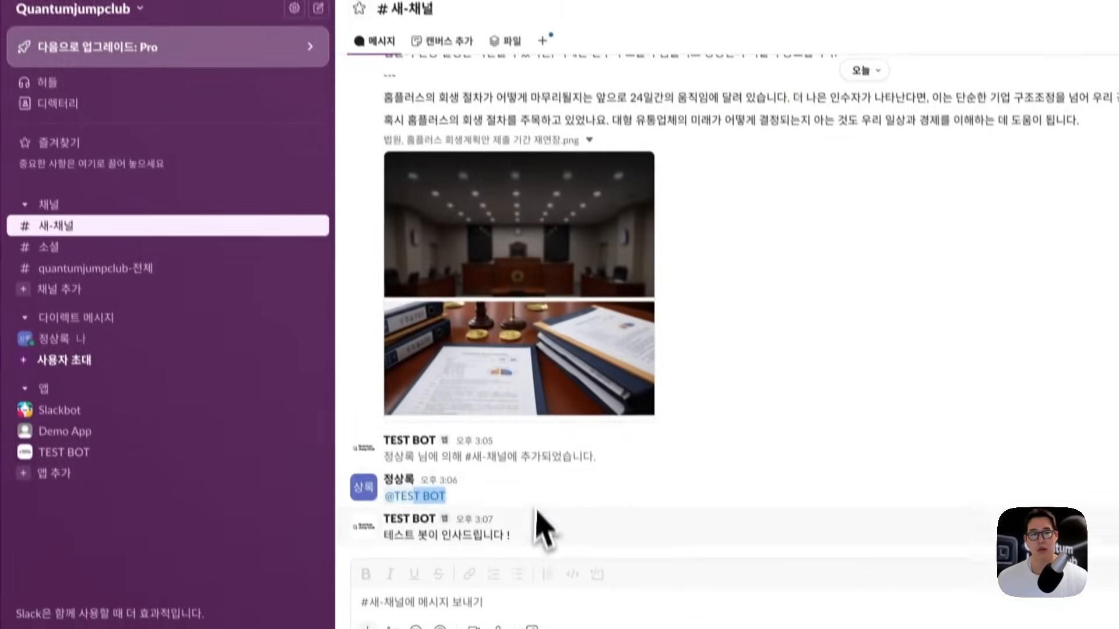
left_click_drag(536, 524, 430, 522)
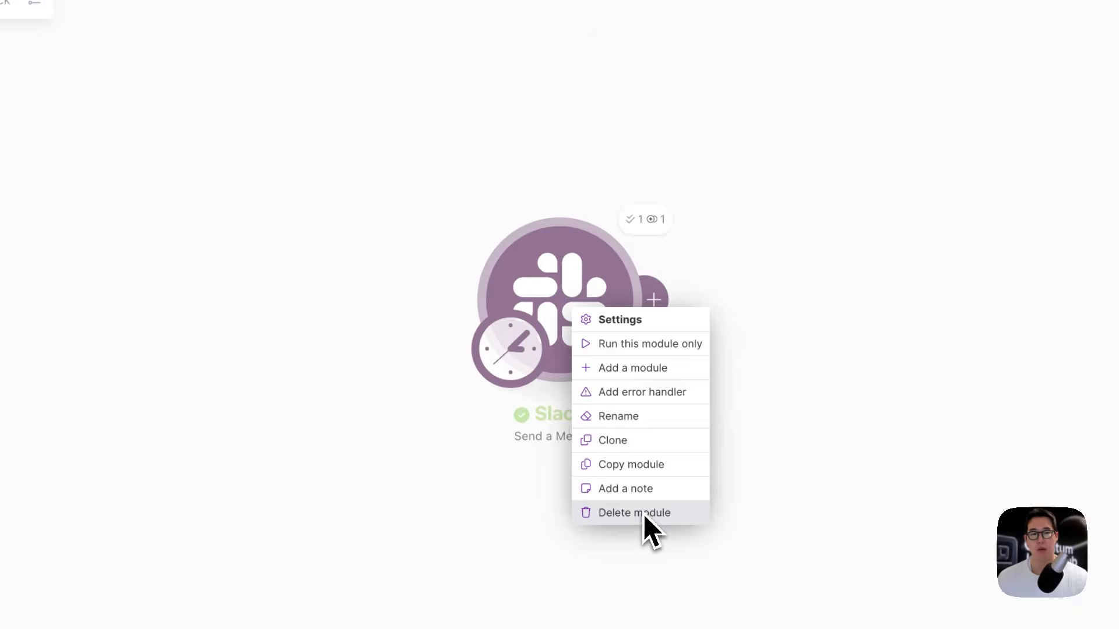
left_click(641, 514)
Step: Search 'slack' and put the Watch Public Channel Messages trigger in the empty module
left_click(595, 318)
type("H")
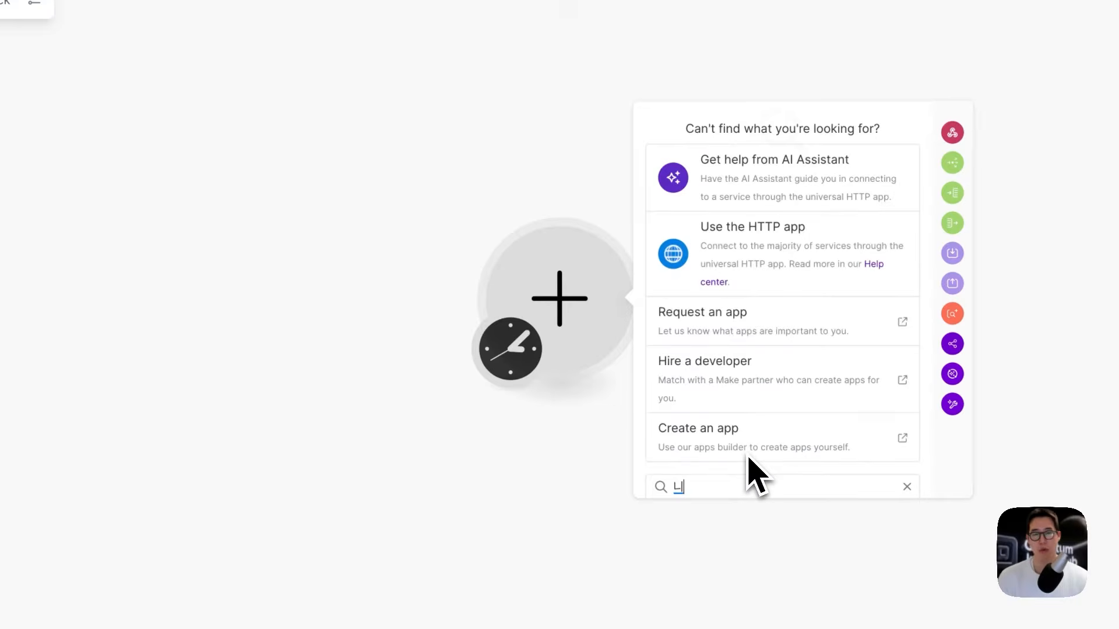
type("lakc")
key("BackSpace")
key("BackSpace")
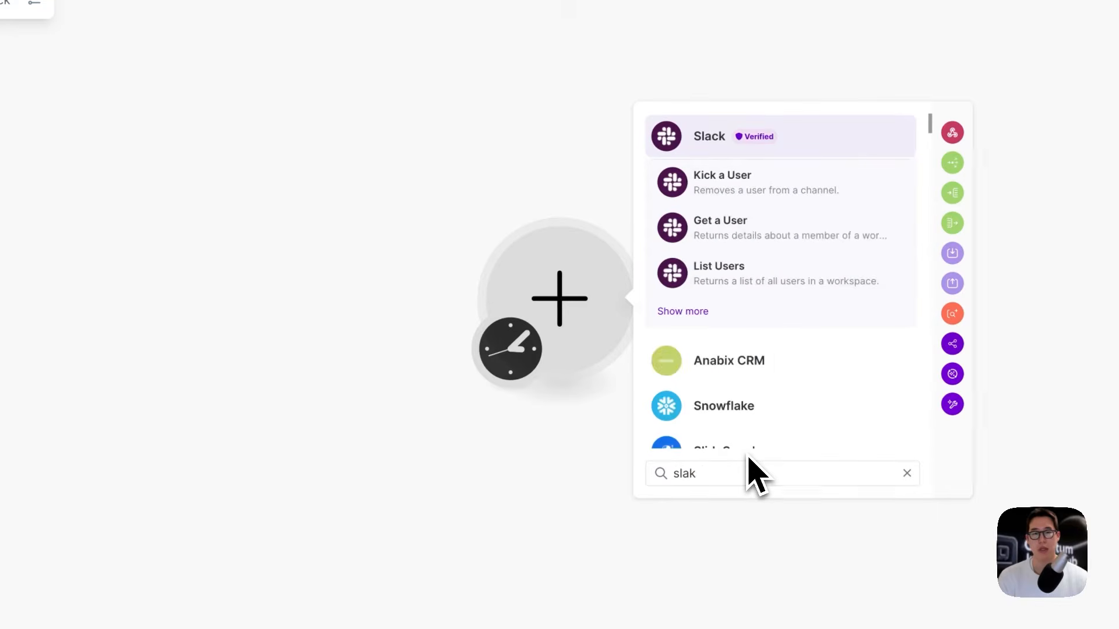
type("ck")
left_click(762, 319)
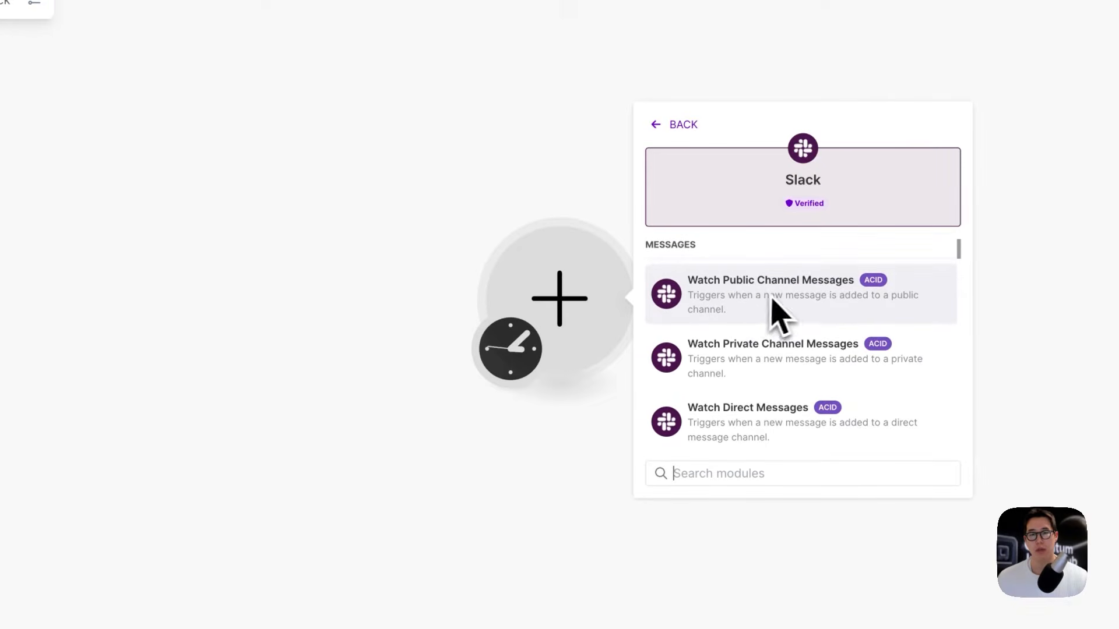
scroll(802, 368, "down", 2)
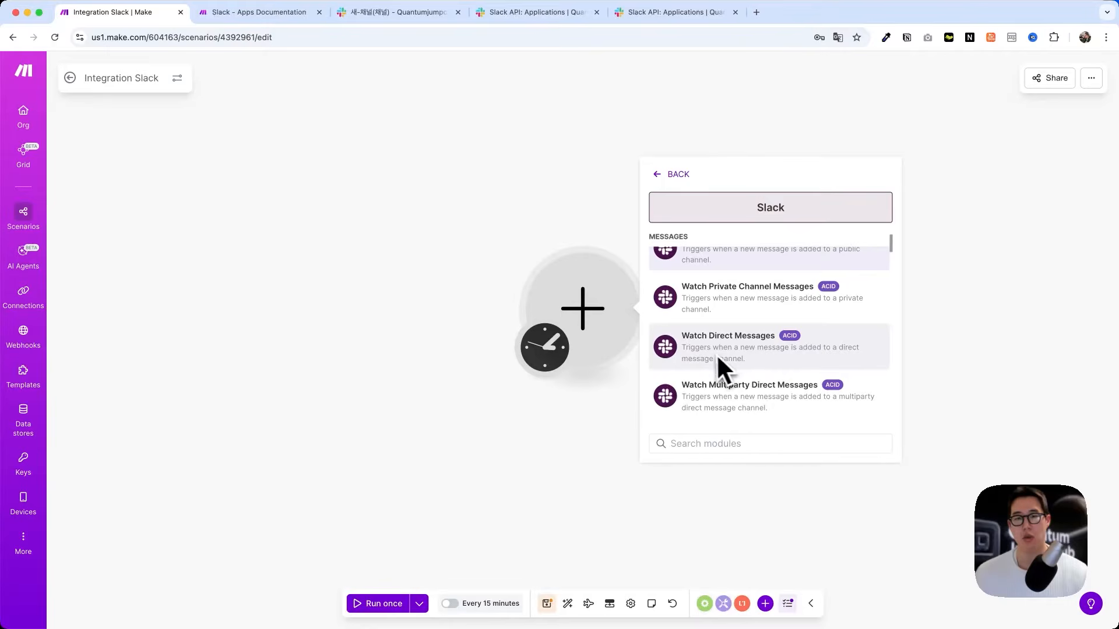
scroll(717, 359, "down", 2)
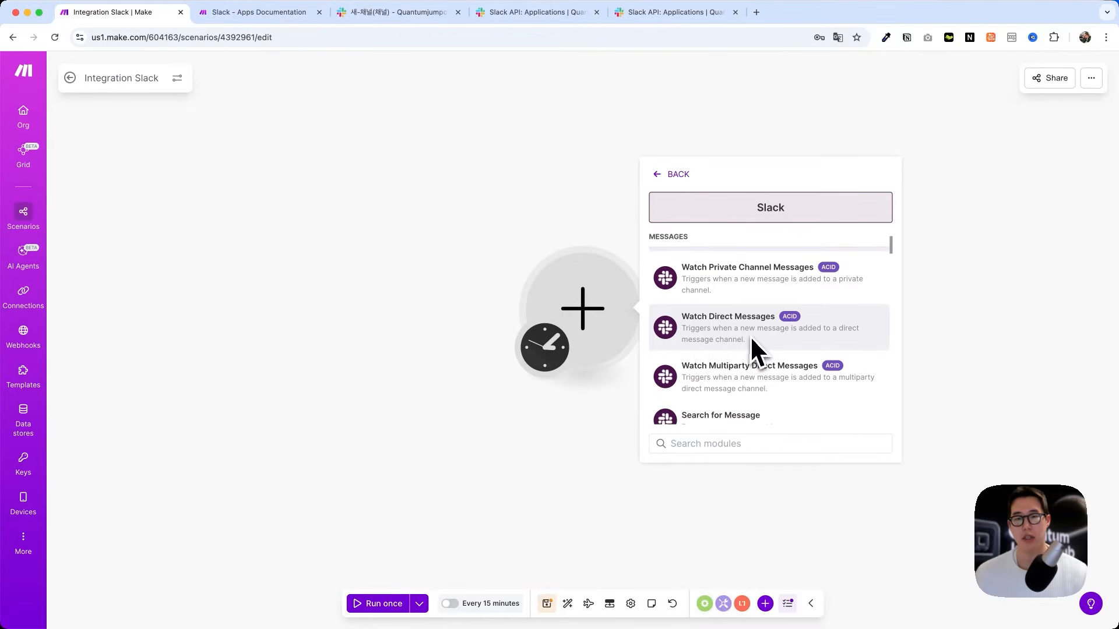
scroll(773, 371, "up", 4)
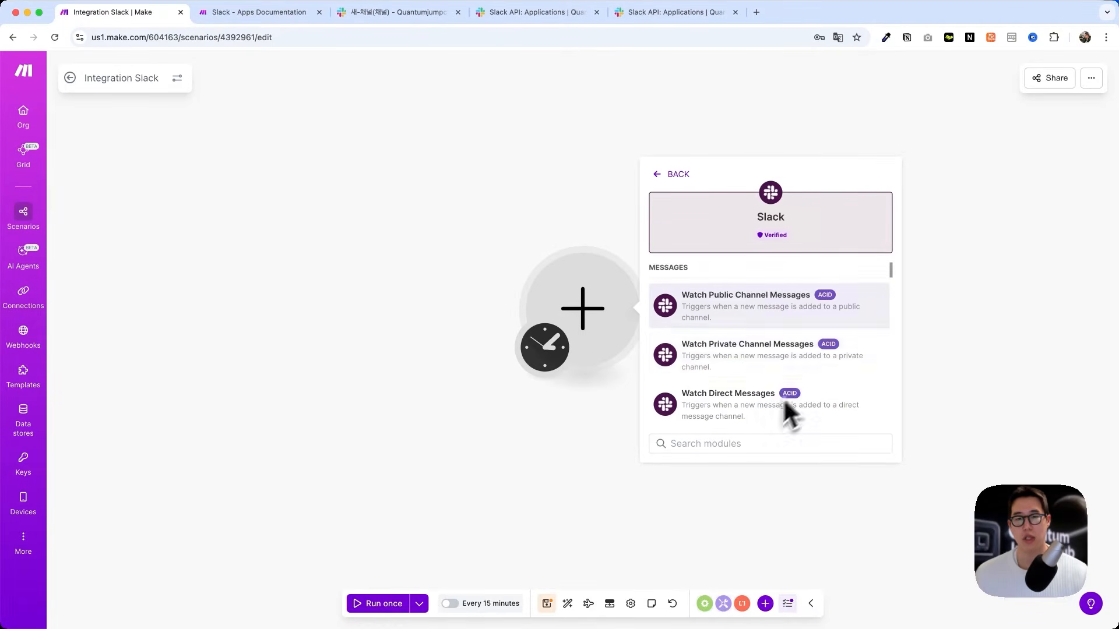
left_click(676, 349)
left_click(667, 344)
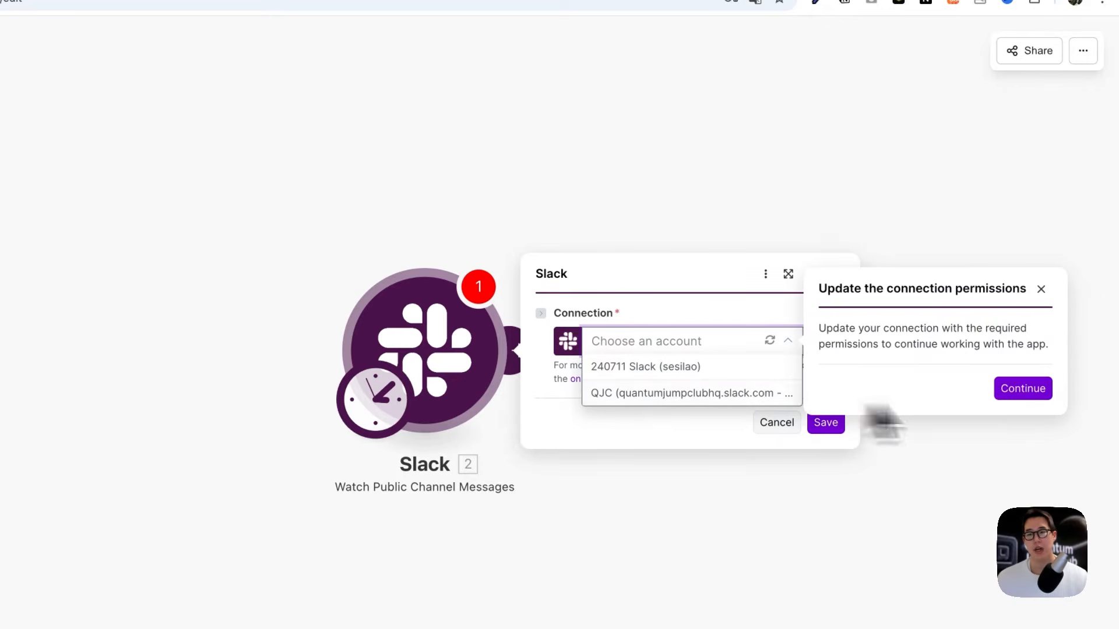
Step: Create a Slack connection named 'test' and authorize it for the Quantumjumpclub workspace
left_click(615, 317)
left_click(648, 350)
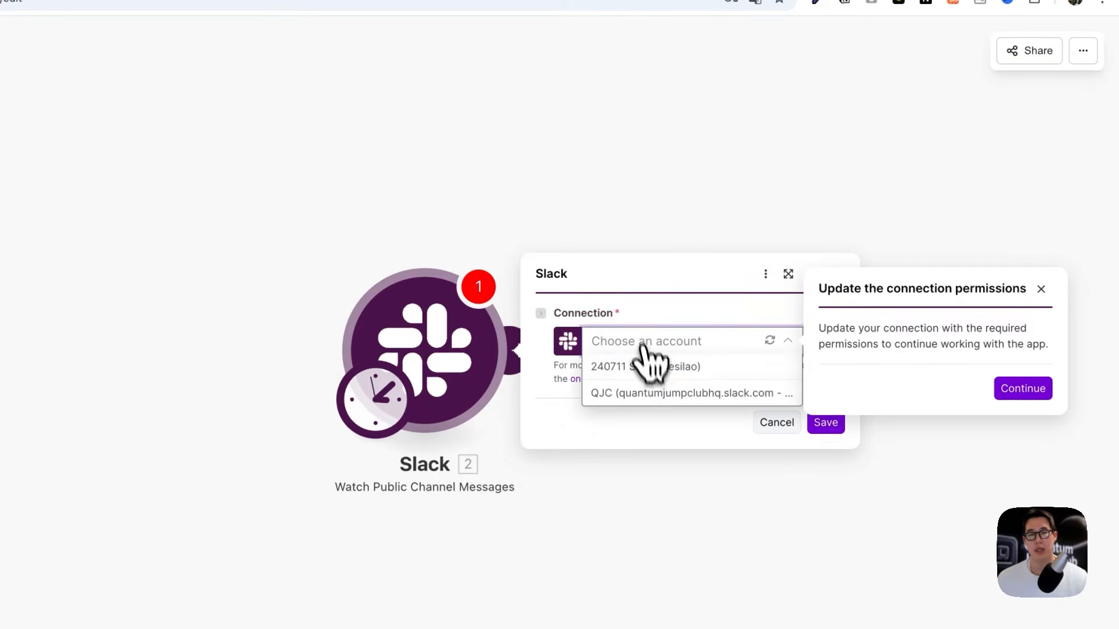
left_click(651, 395)
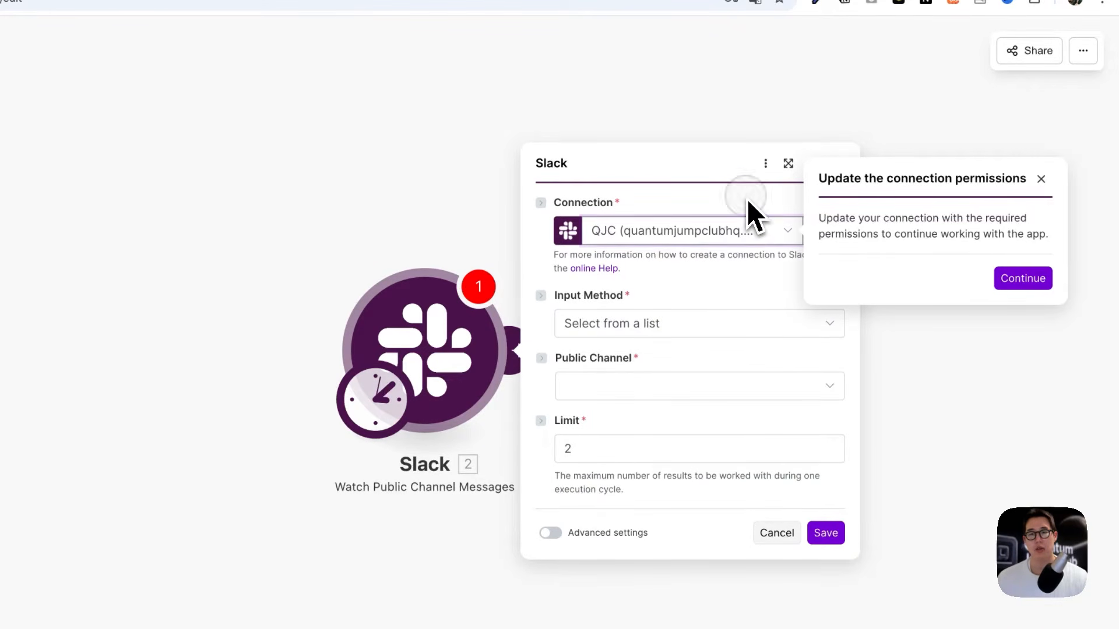
left_click(1023, 278)
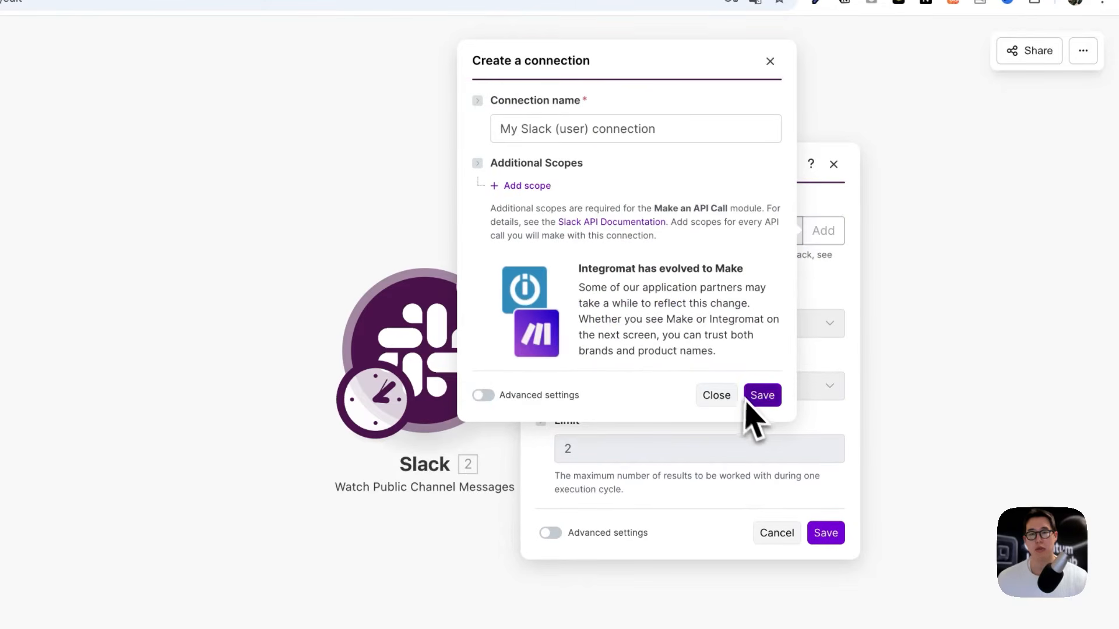
triple_click(635, 128)
type("test")
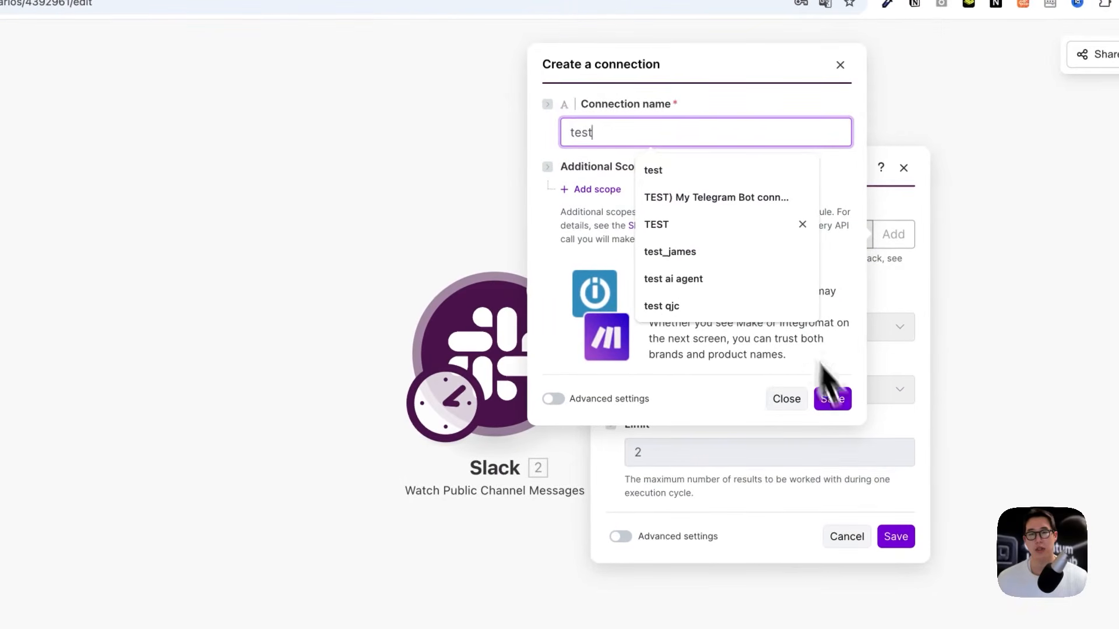
left_click(832, 401)
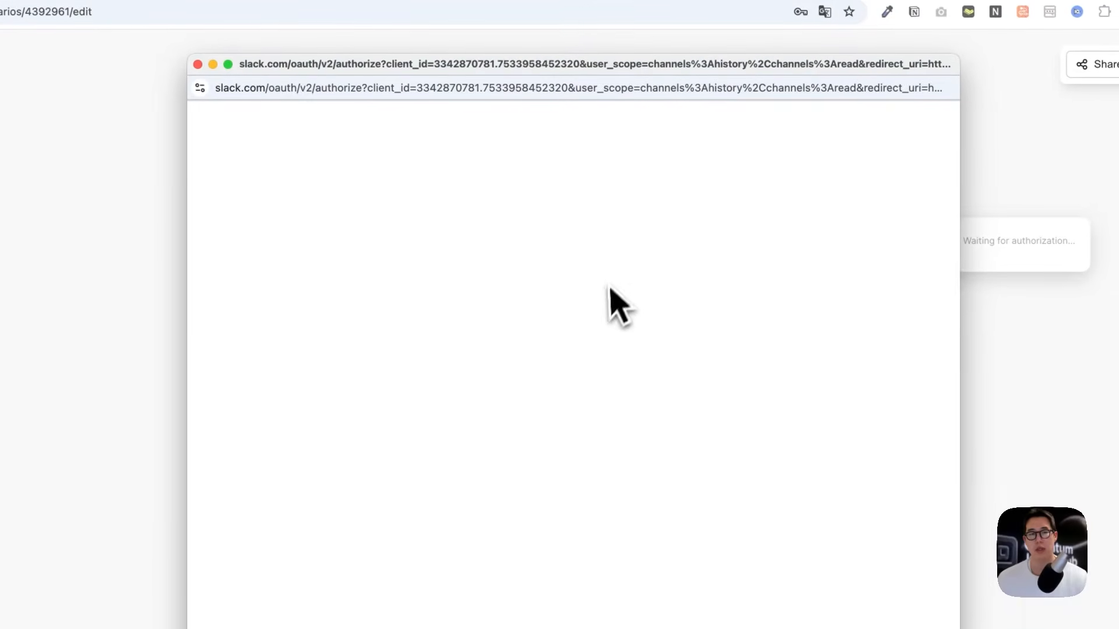
left_click(470, 378)
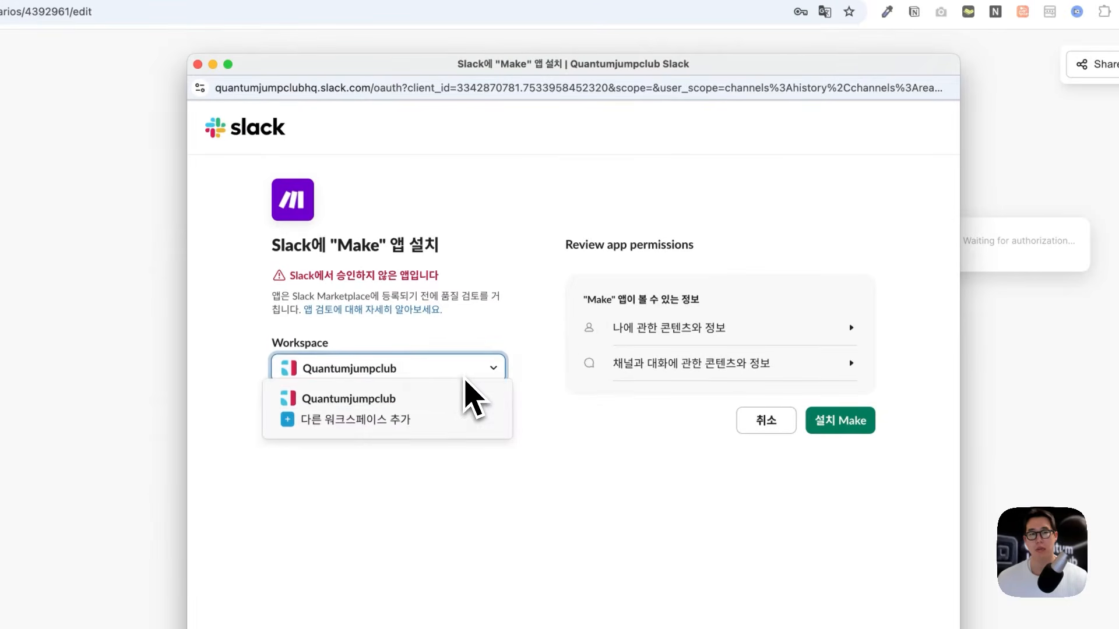
key("Escape")
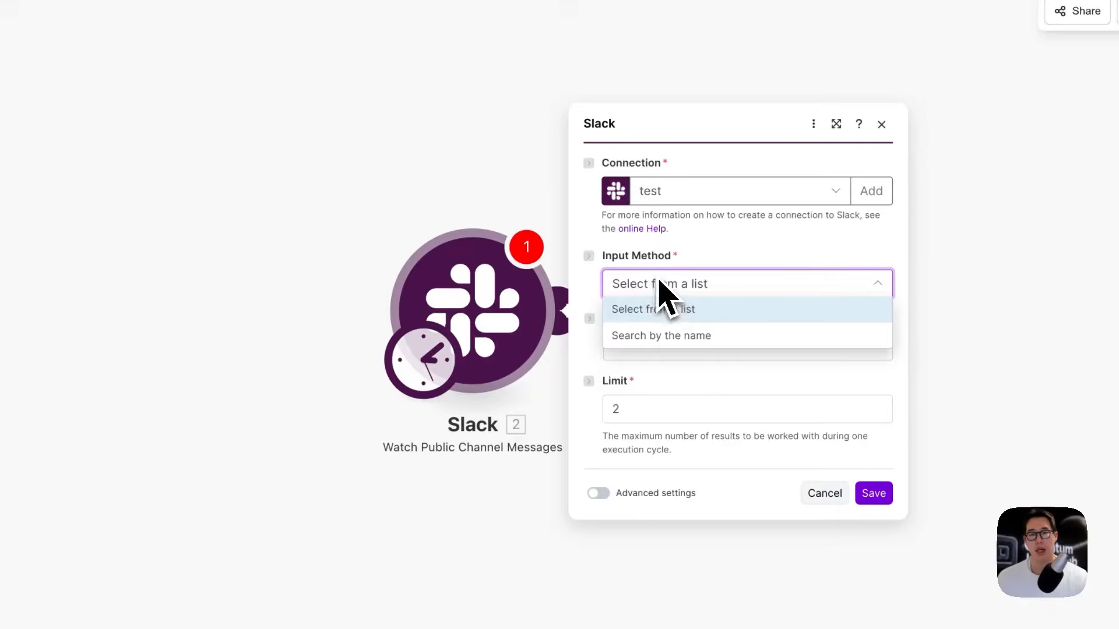
Step: Set the trigger to watch public channel 새-채널, starting from a manually chosen message
left_click(659, 304)
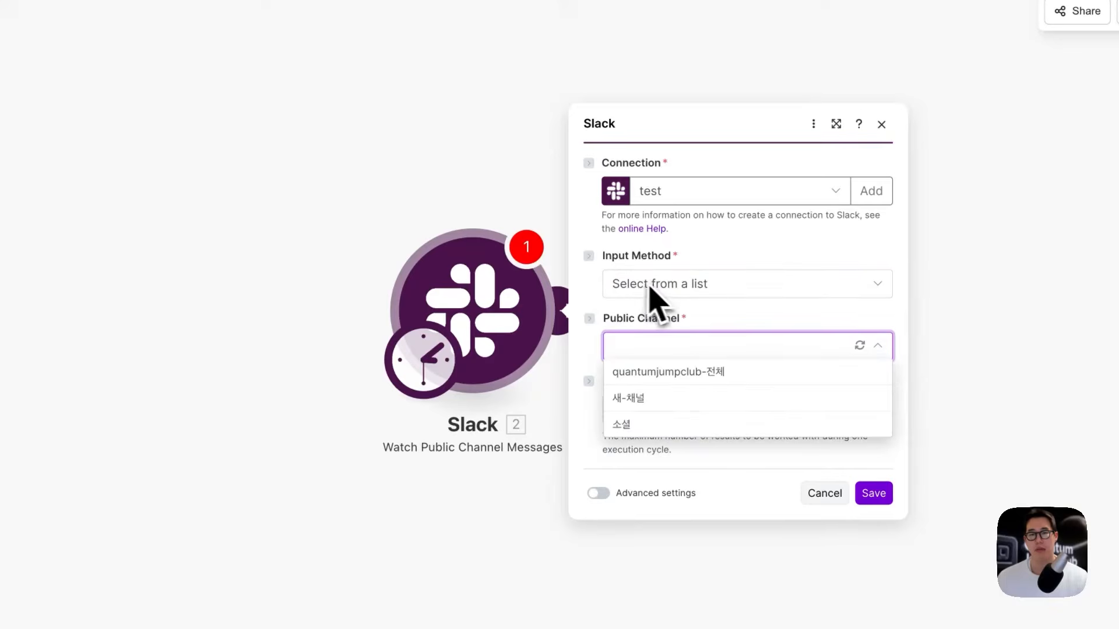
left_click(629, 398)
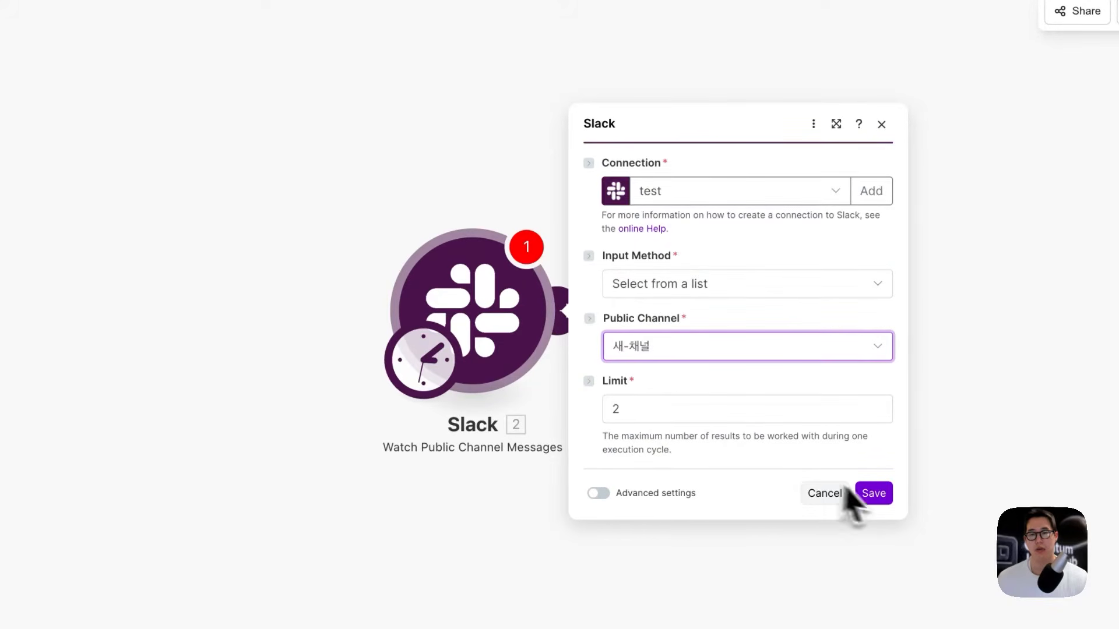
left_click(874, 493)
left_click(638, 343)
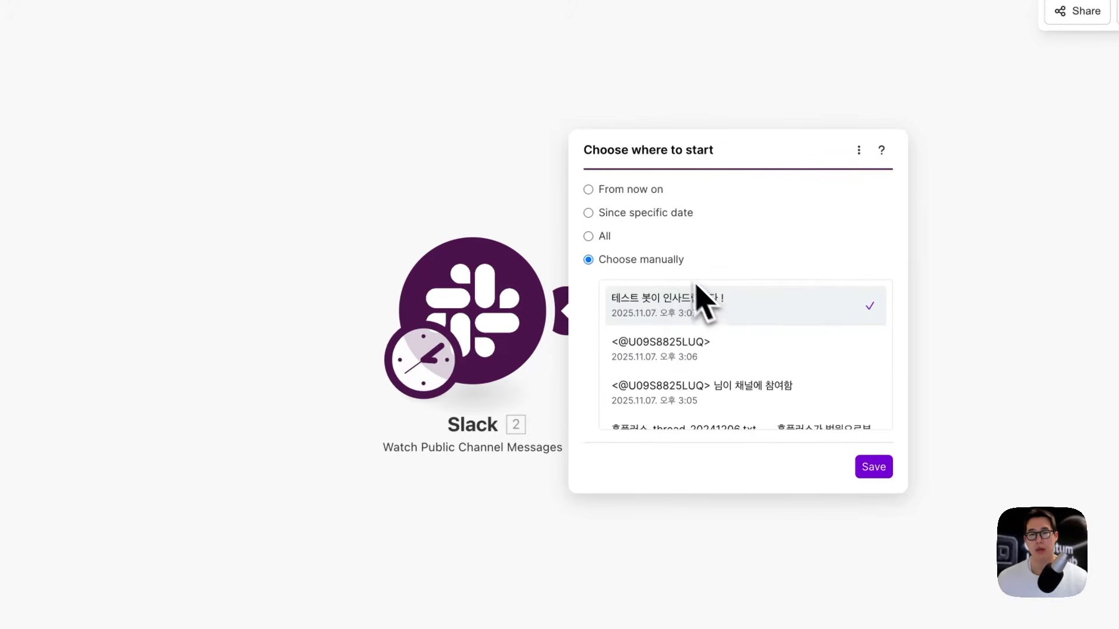
left_click(876, 468)
Step: Add Slack Send a Message with the test qjc connection, posting '테스트 확인 메세지 입니다 !' to 새-채널
left_click(569, 309)
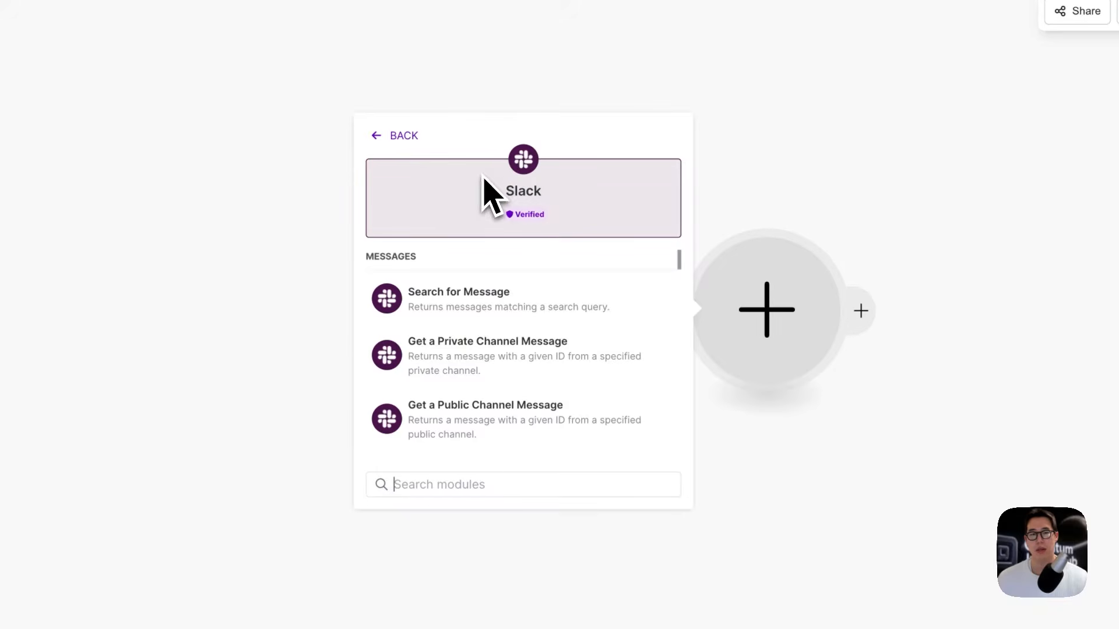
type("send")
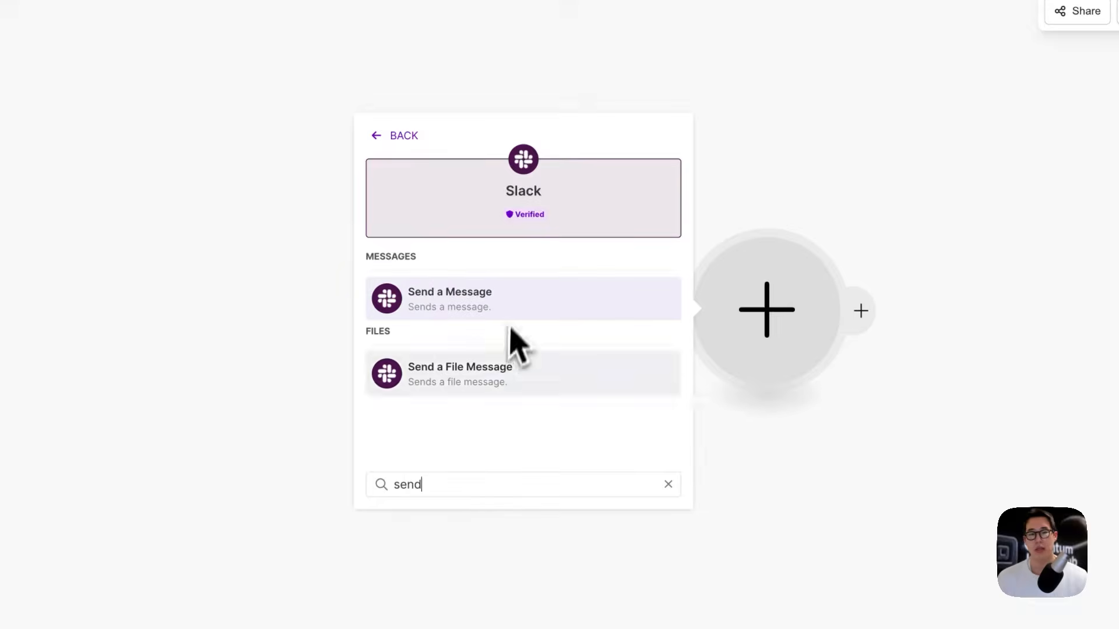
left_click(511, 304)
left_click(926, 264)
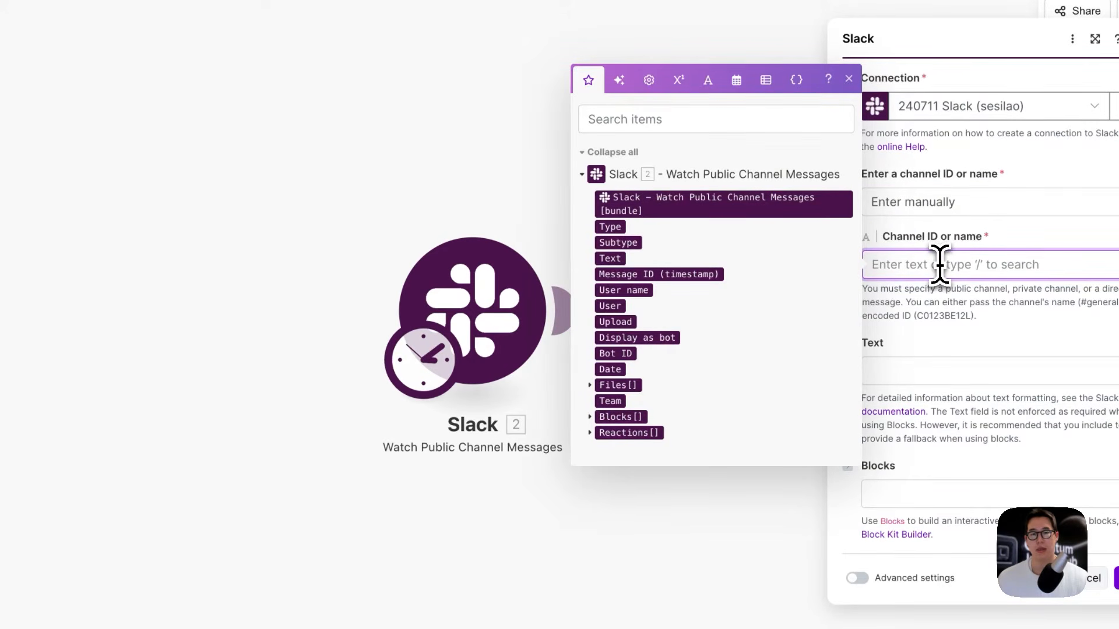
left_click(926, 263)
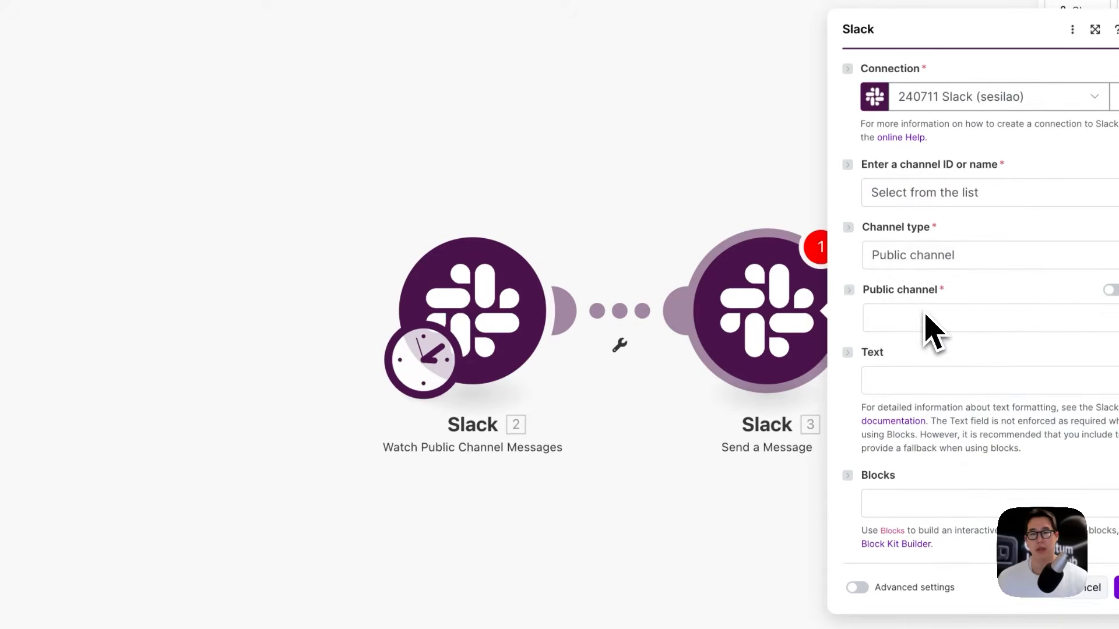
left_click(930, 319)
left_click(964, 97)
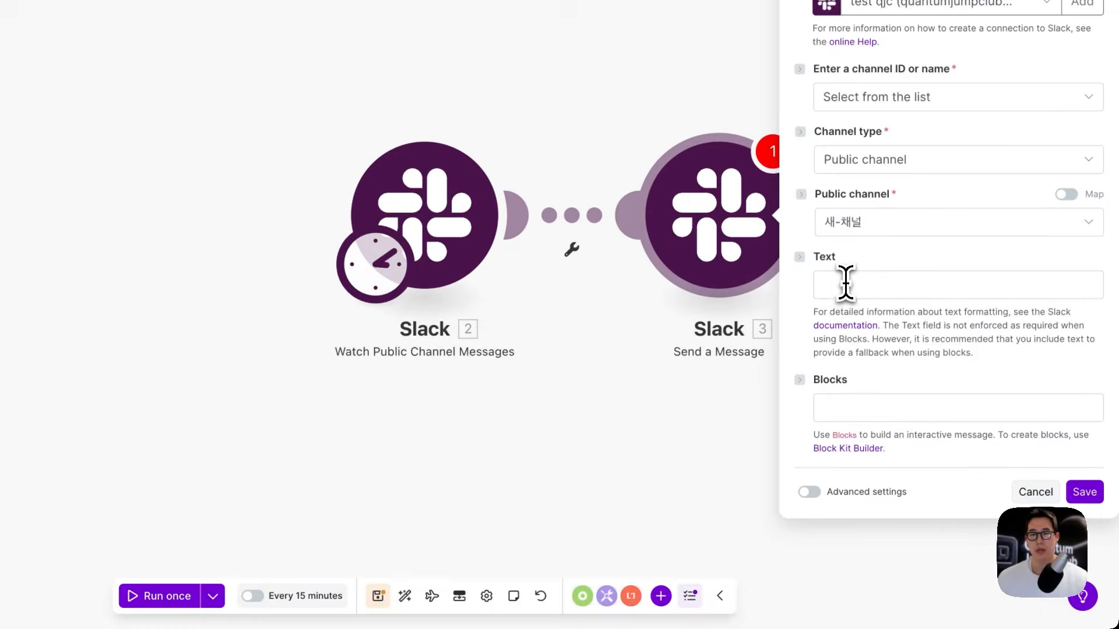
left_click(855, 285)
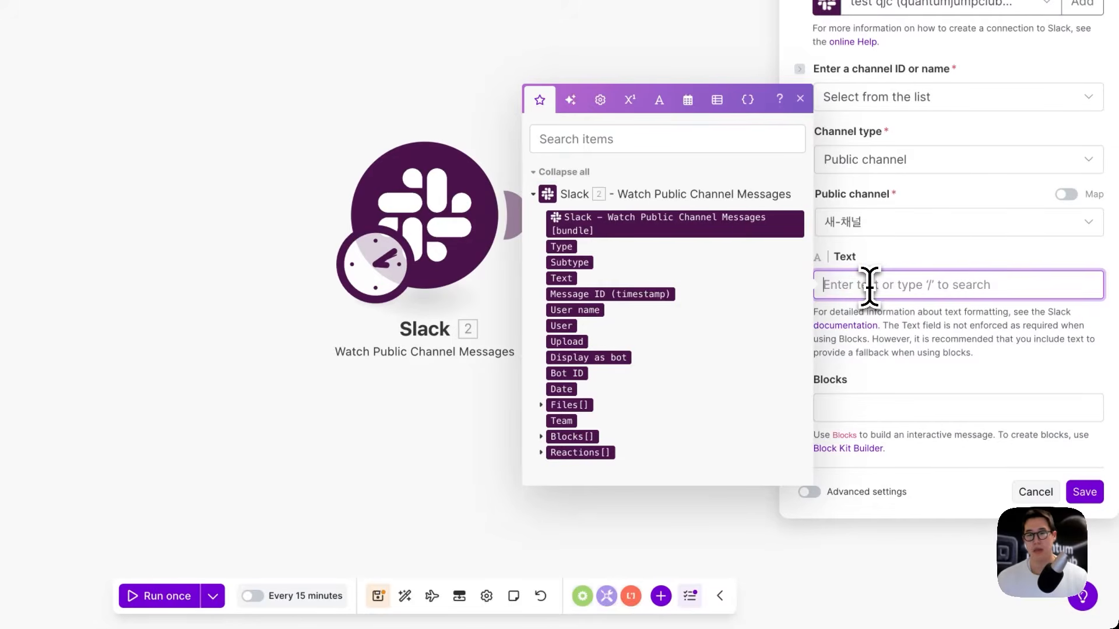
type("테스트 확인 메세지 입니다")
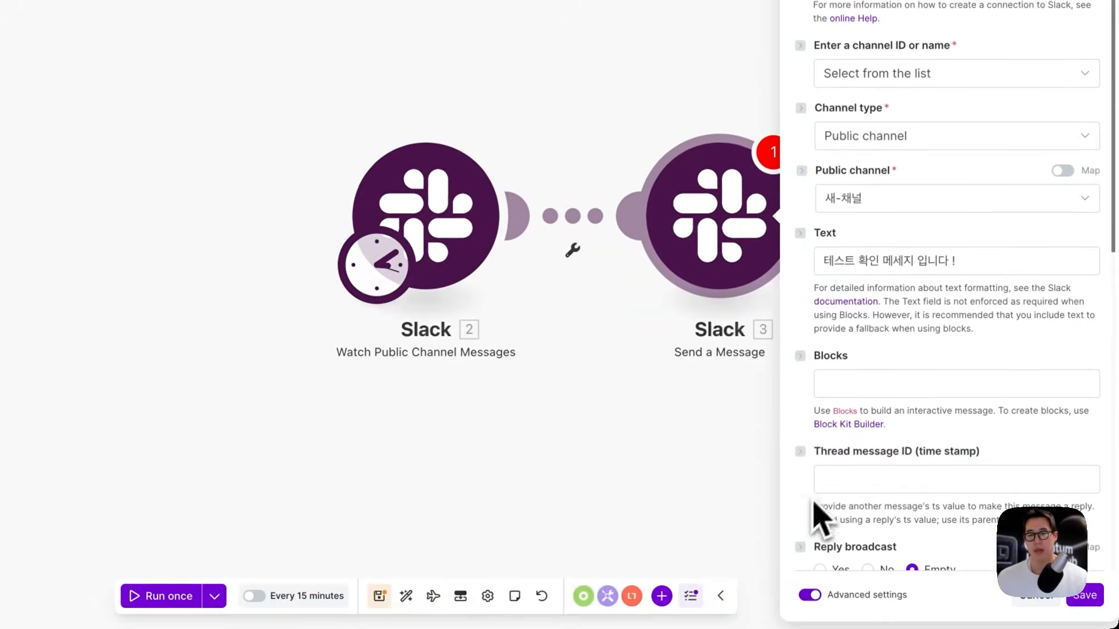
Step: Map the trigger's Message ID into Thread message ID under advanced settings, and save
scroll(868, 396, "down", 2)
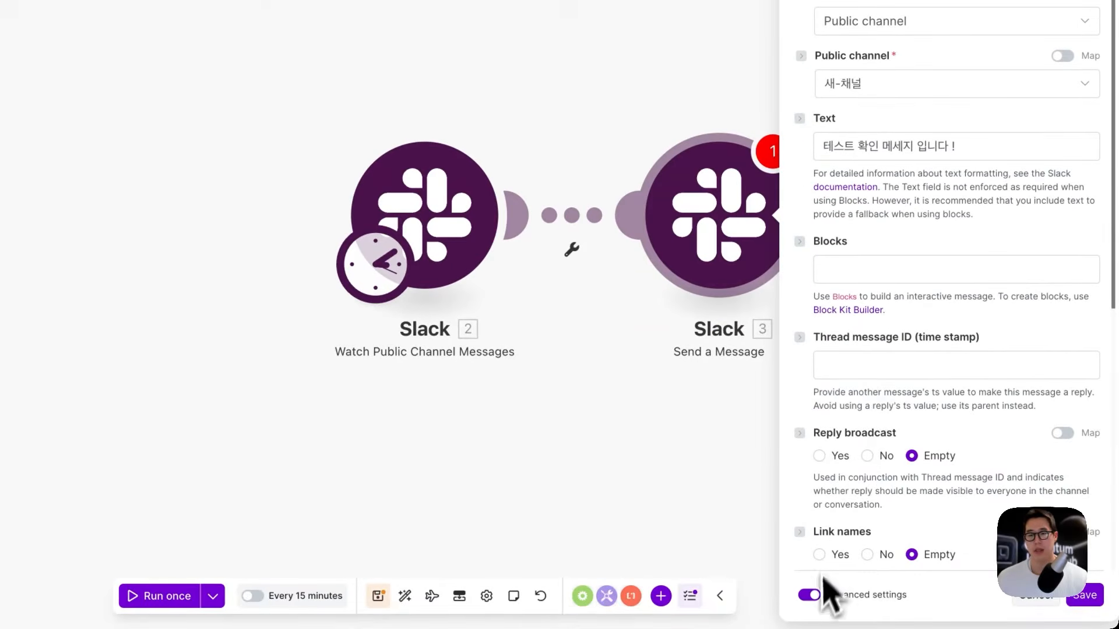
left_click(813, 595)
left_click(811, 494)
scroll(818, 501, "down", 2)
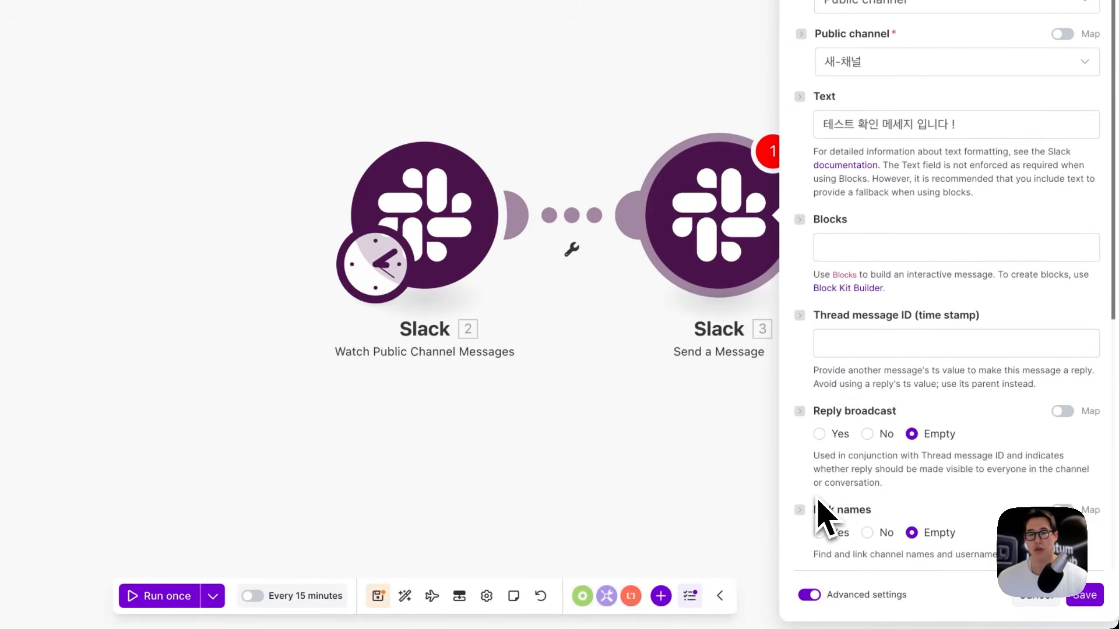
left_click(871, 350)
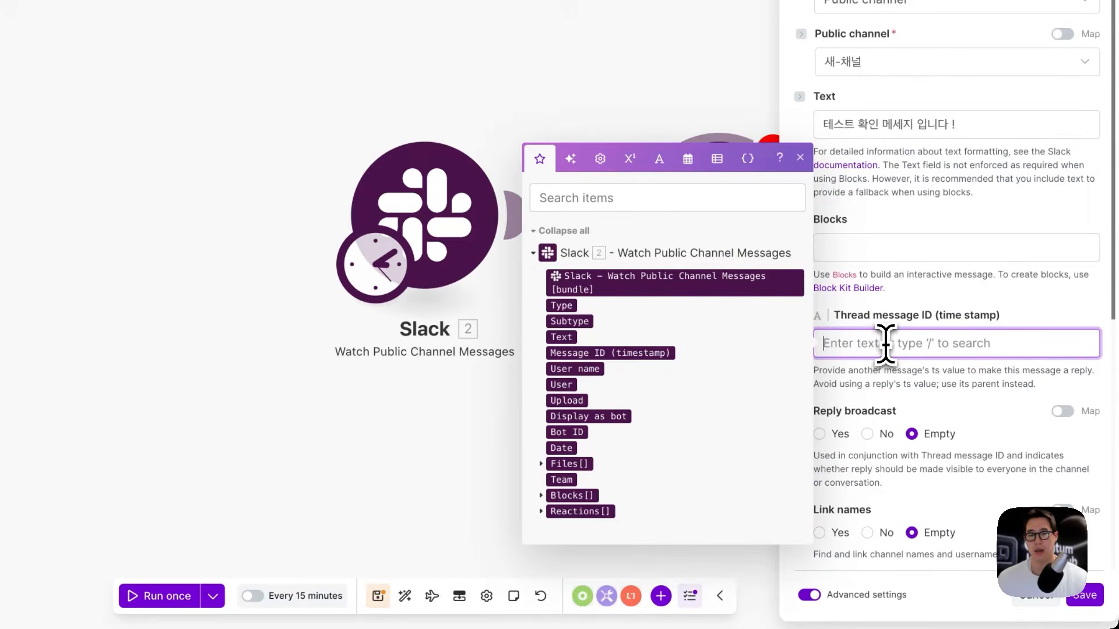
left_click(651, 355)
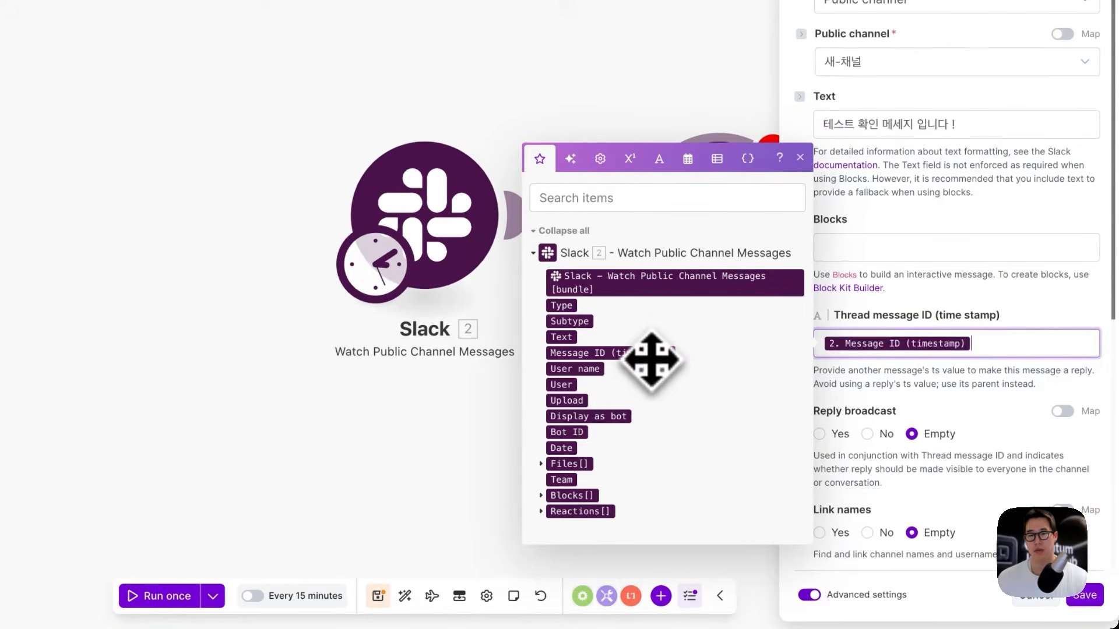
left_click(901, 320)
left_click(1083, 594)
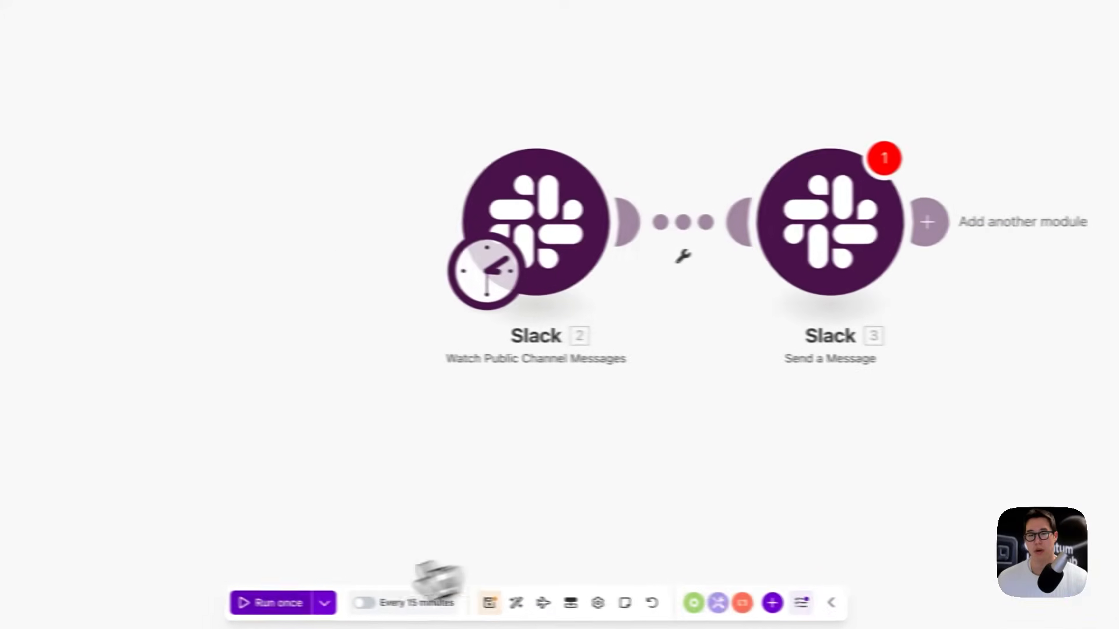
Step: Run the scenario once and check for the reply '테스트 확인 메세지 입니다 !' in TEST BOT's 새-채널 thread
left_click(342, 606)
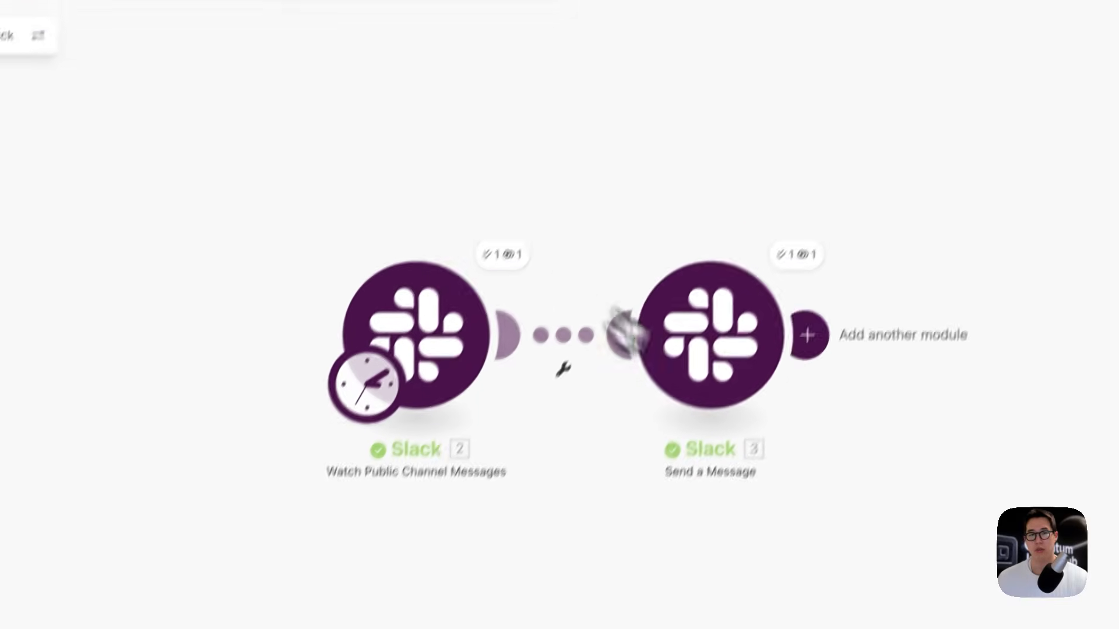
left_click(423, 23)
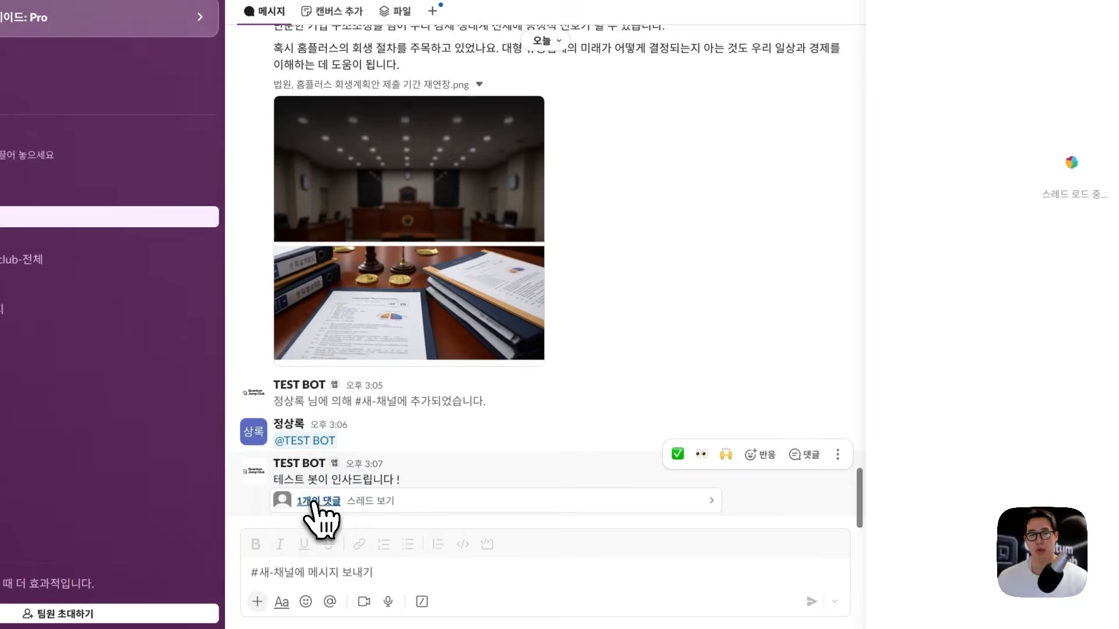
left_click(315, 501)
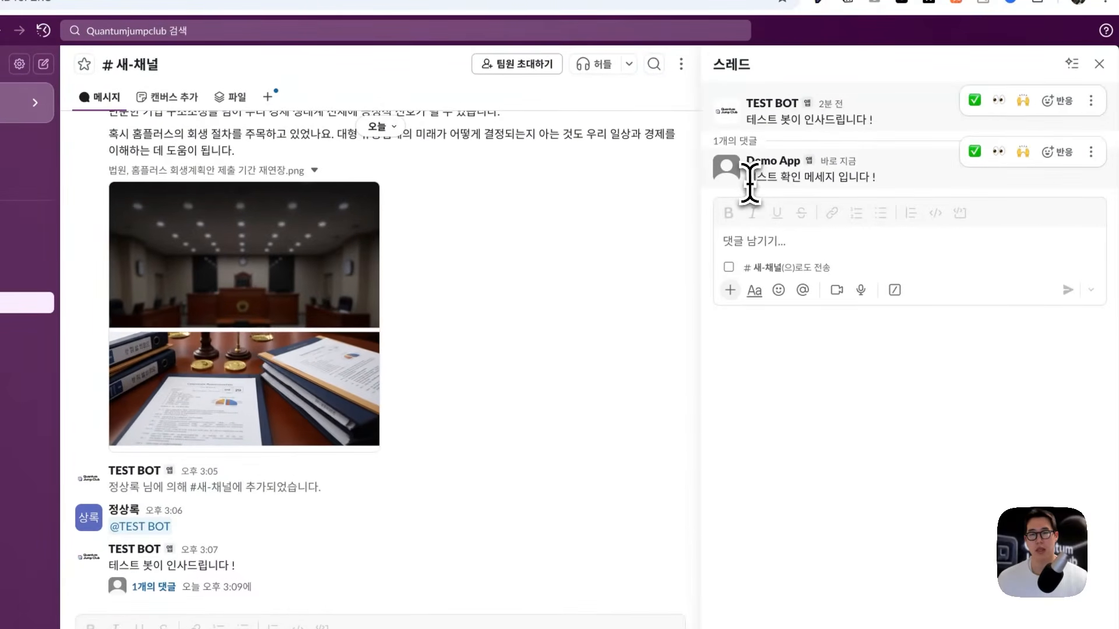
left_click_drag(749, 182, 791, 184)
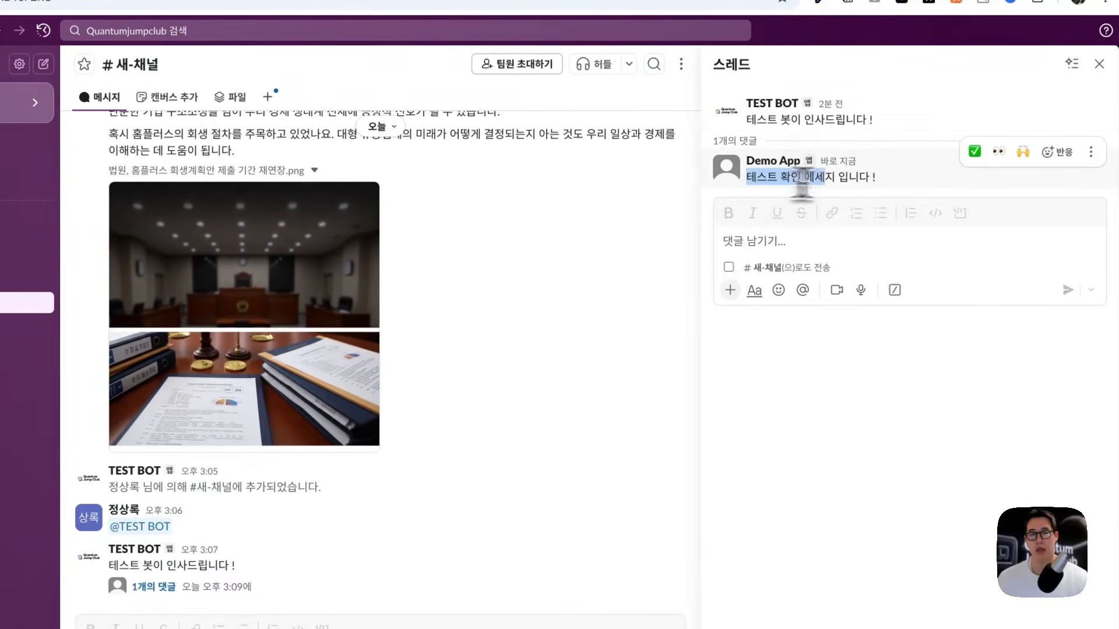
left_click(879, 195)
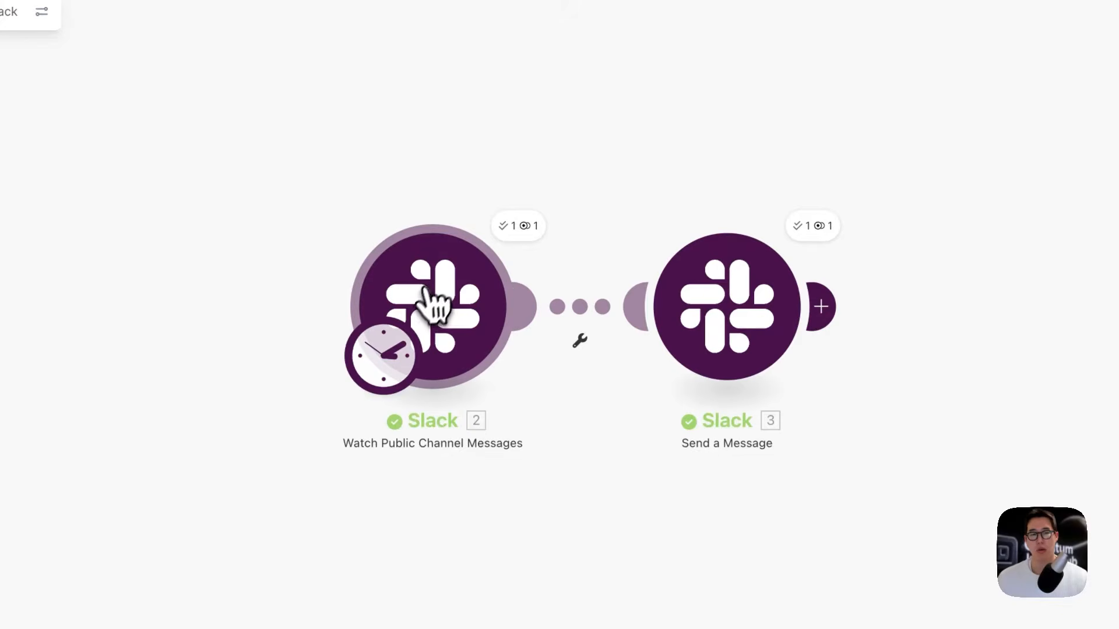
Step: Delete the existing public-channel trigger module despite its references
right_click(428, 286)
left_click(494, 488)
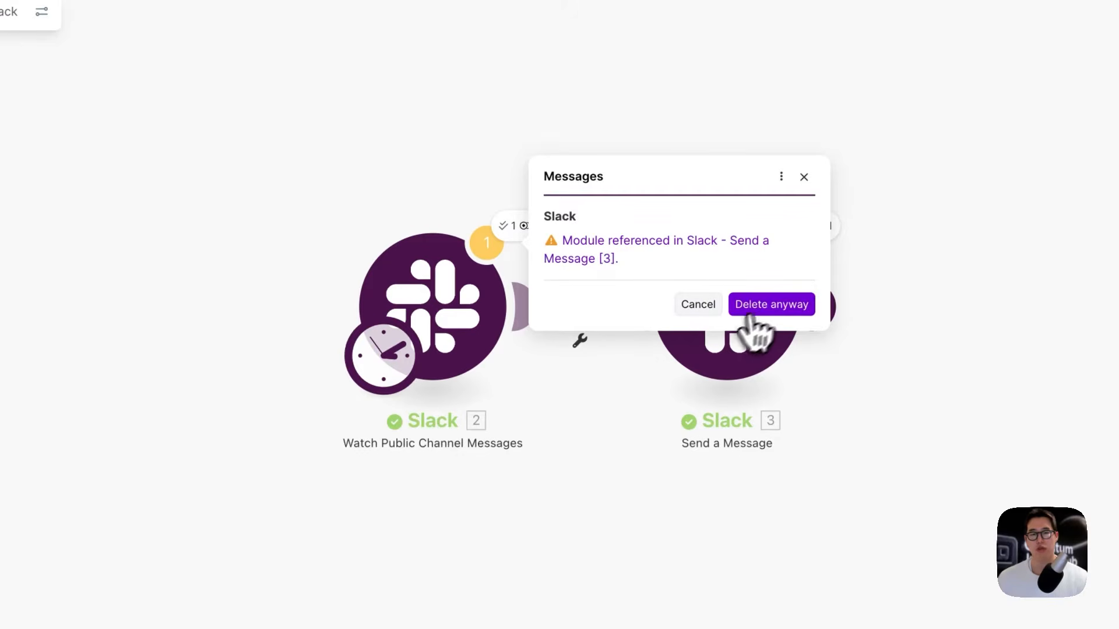
left_click(752, 306)
Step: Choose Slack as the new trigger app and browse its modules for Watch Direct Messages
left_click(439, 303)
left_click(577, 172)
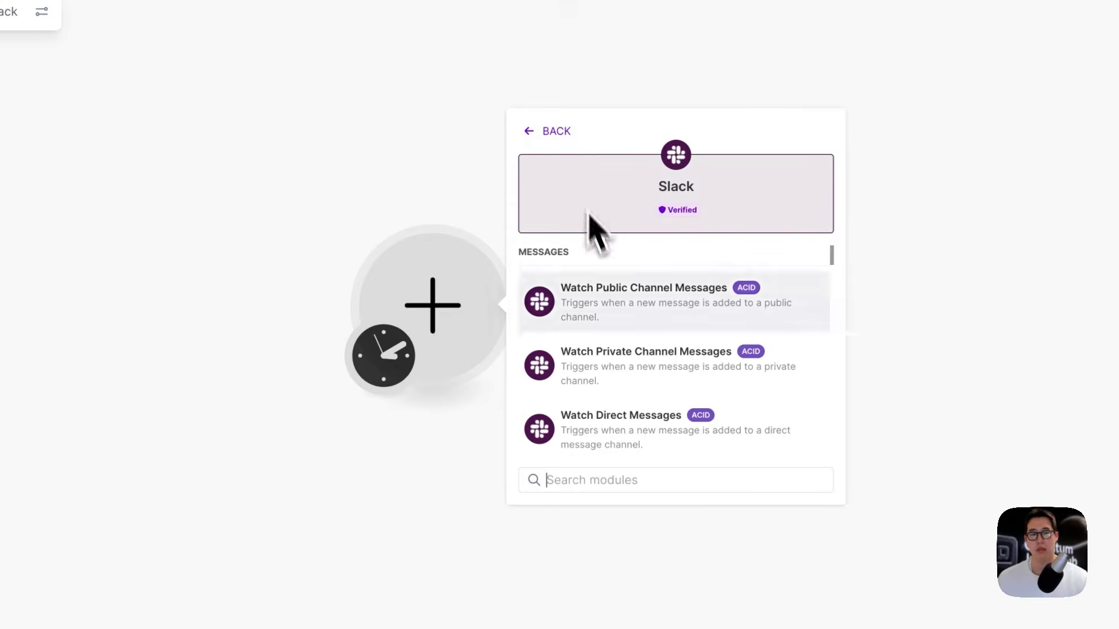
scroll(611, 369, "down", 2)
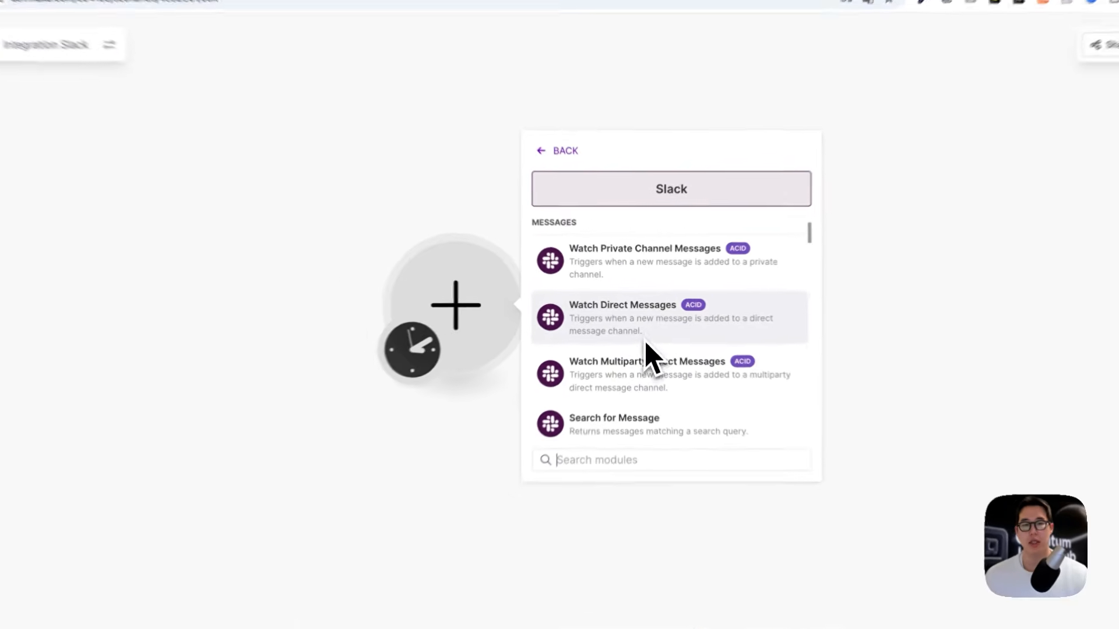
scroll(649, 330, "down", 1)
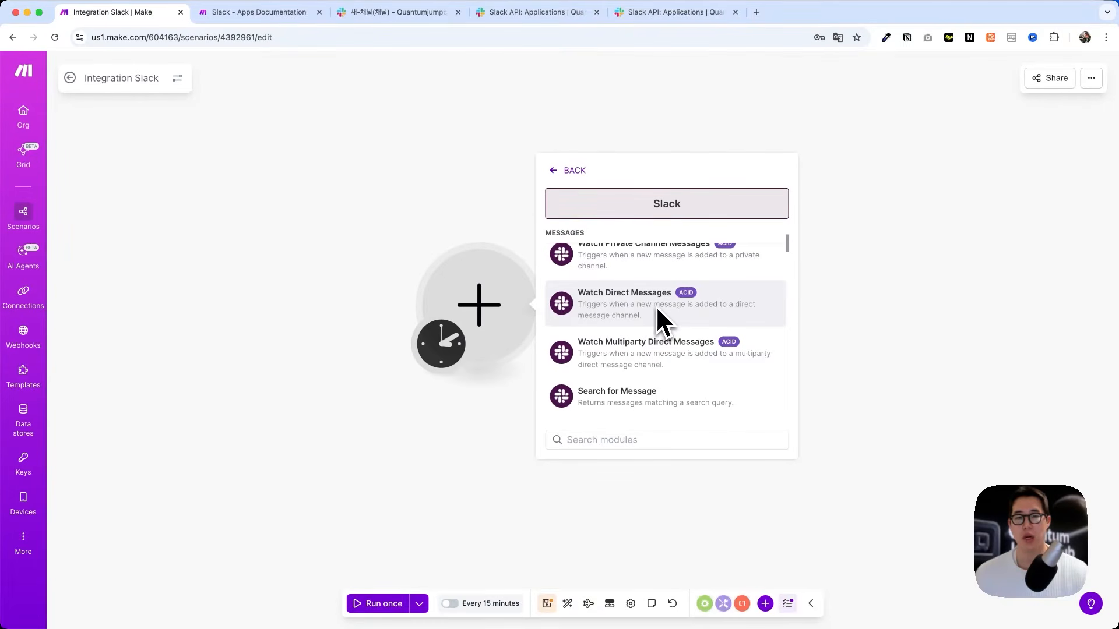
scroll(655, 305, "down", 3)
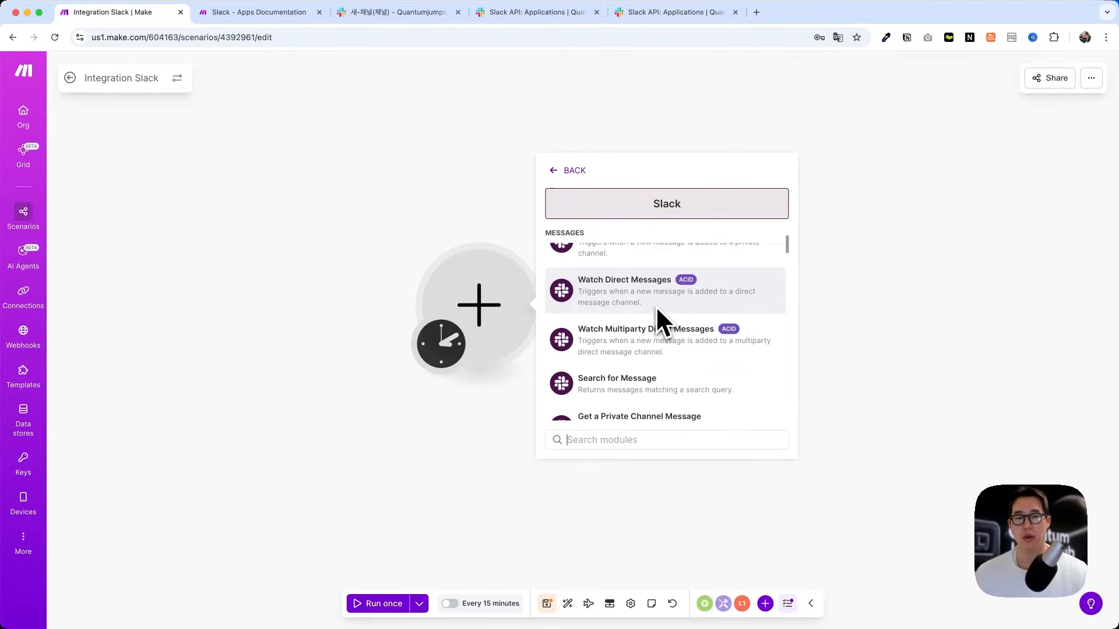
scroll(652, 291, "up", 5)
scroll(651, 292, "down", 2)
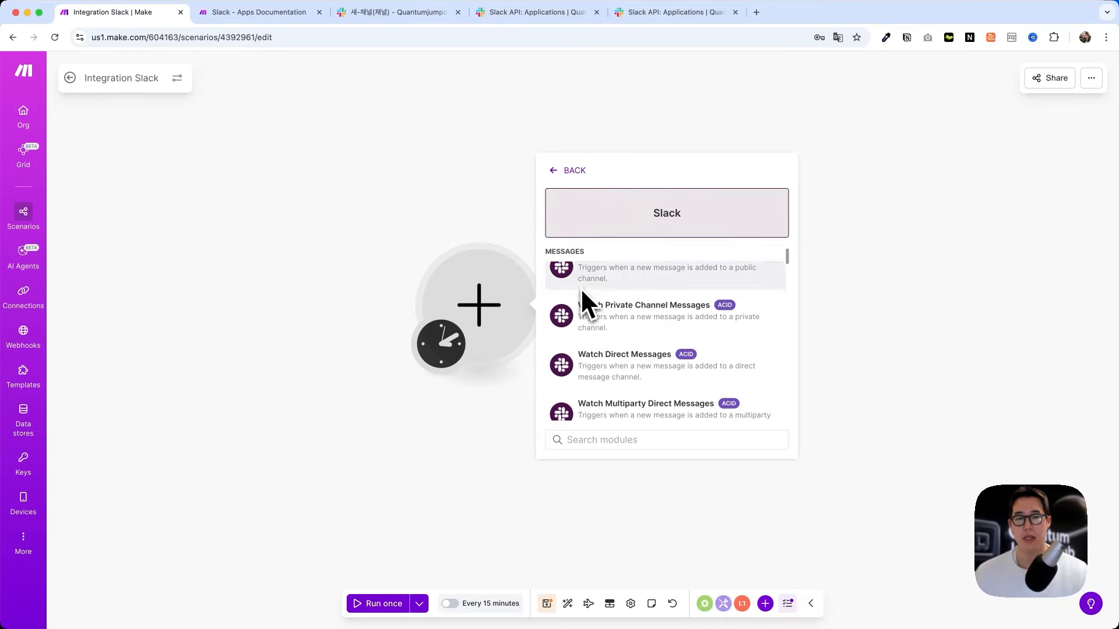
scroll(688, 304, "down", 2)
scroll(685, 306, "up", 2)
scroll(683, 307, "down", 1)
scroll(685, 312, "down", 5)
scroll(686, 312, "up", 2)
scroll(685, 311, "down", 1)
scroll(683, 306, "down", 2)
scroll(588, 349, "down", 6)
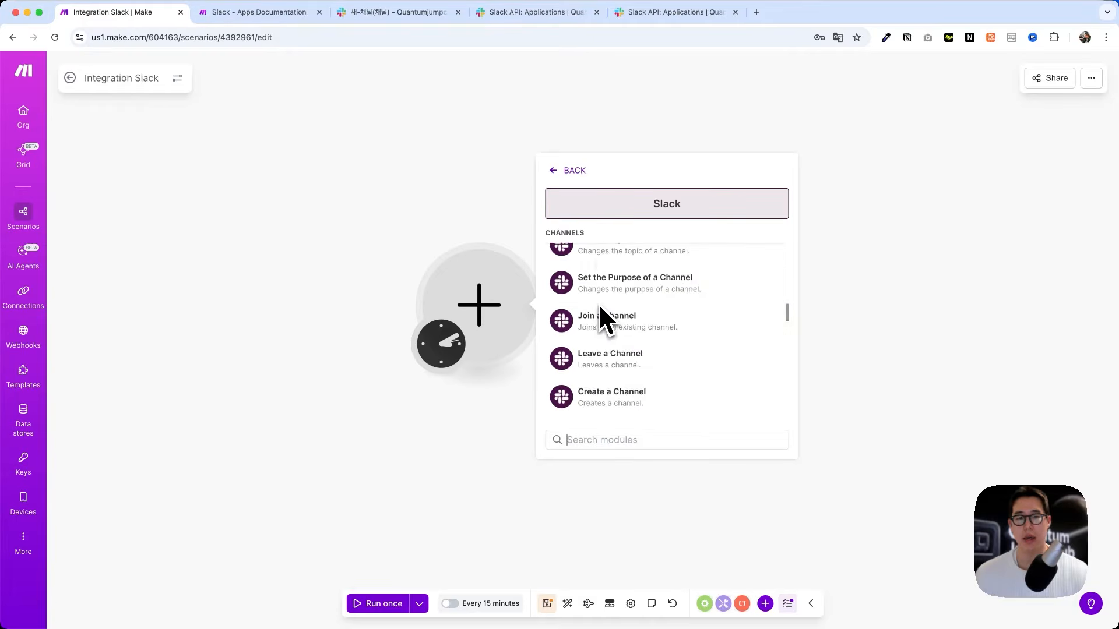
scroll(603, 318, "down", 5)
scroll(603, 317, "up", 2)
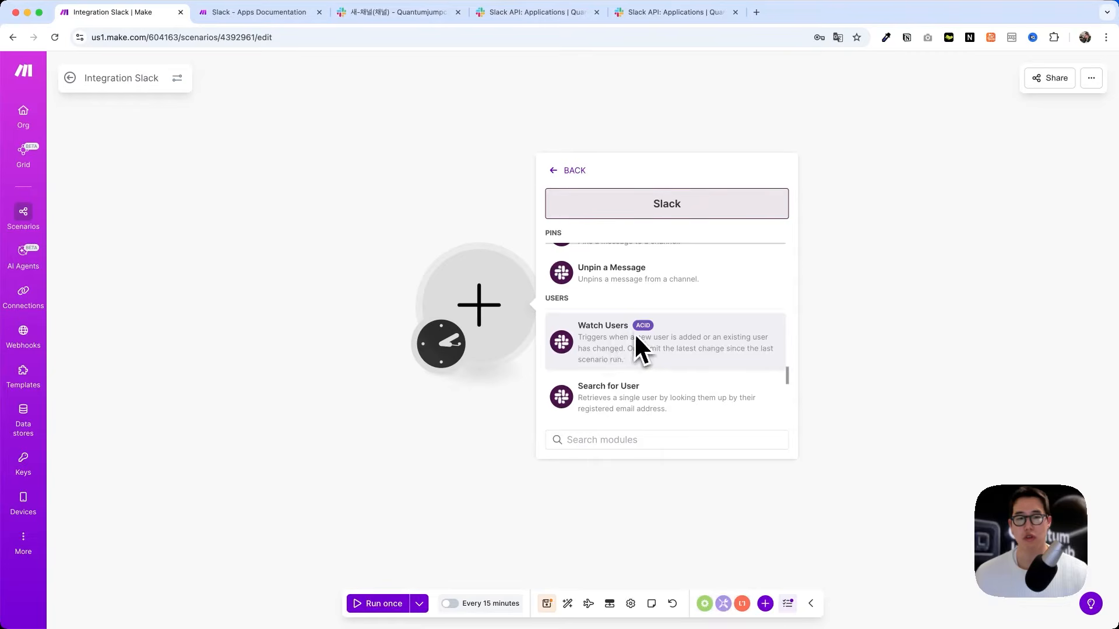
scroll(606, 335, "down", 3)
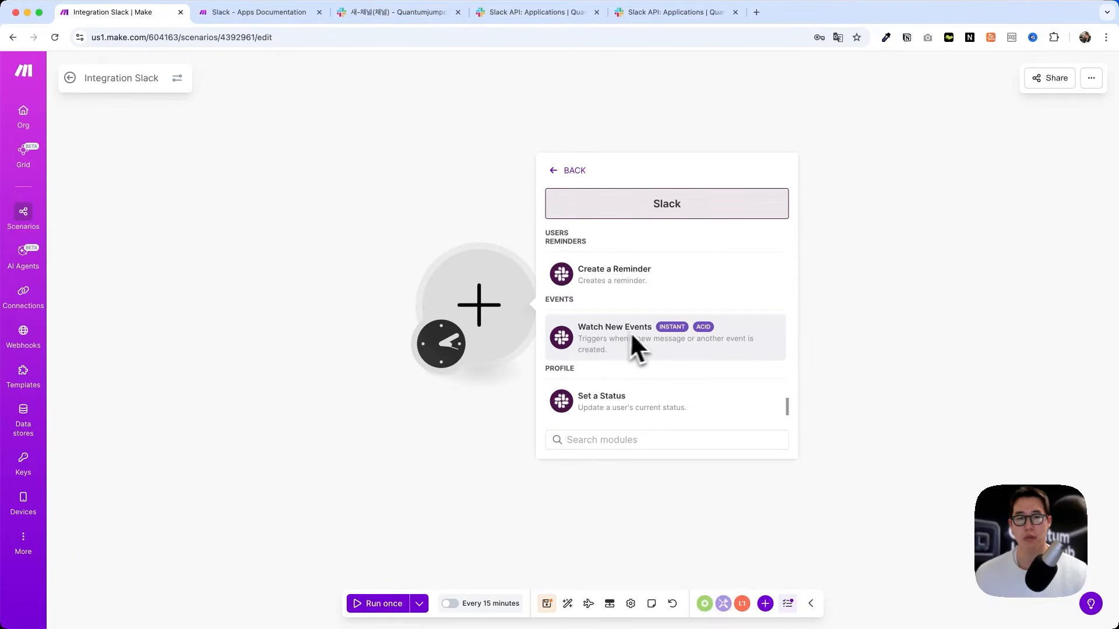
scroll(635, 335, "down", 2)
scroll(642, 332, "up", 15)
scroll(642, 332, "down", 1)
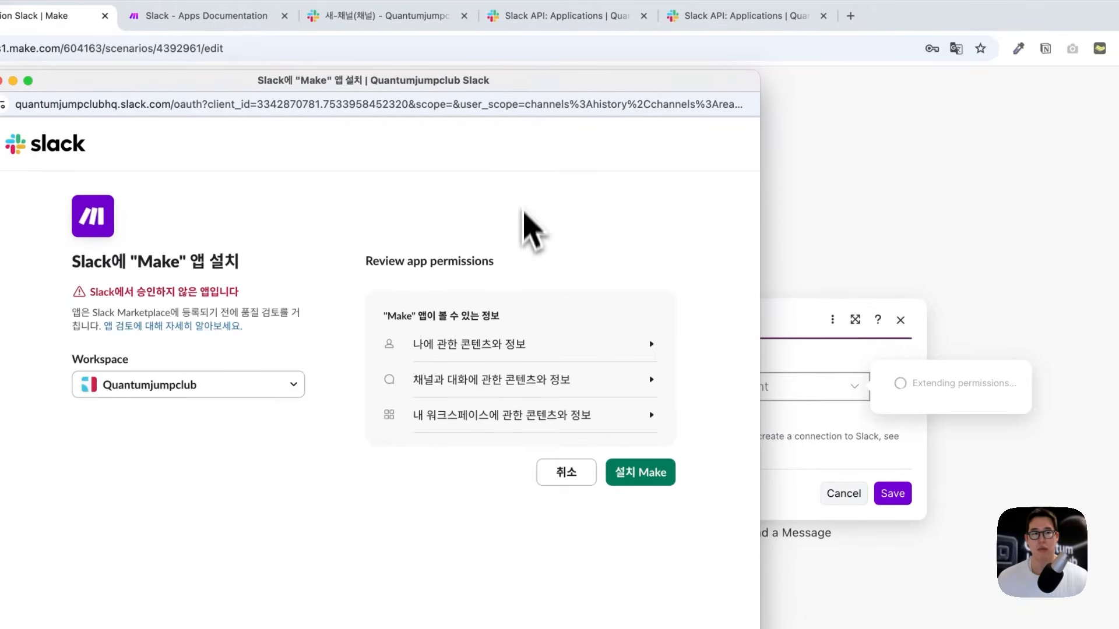
Step: Approve the Make app install and set the trigger to watch direct messages with test_bot
left_click(639, 475)
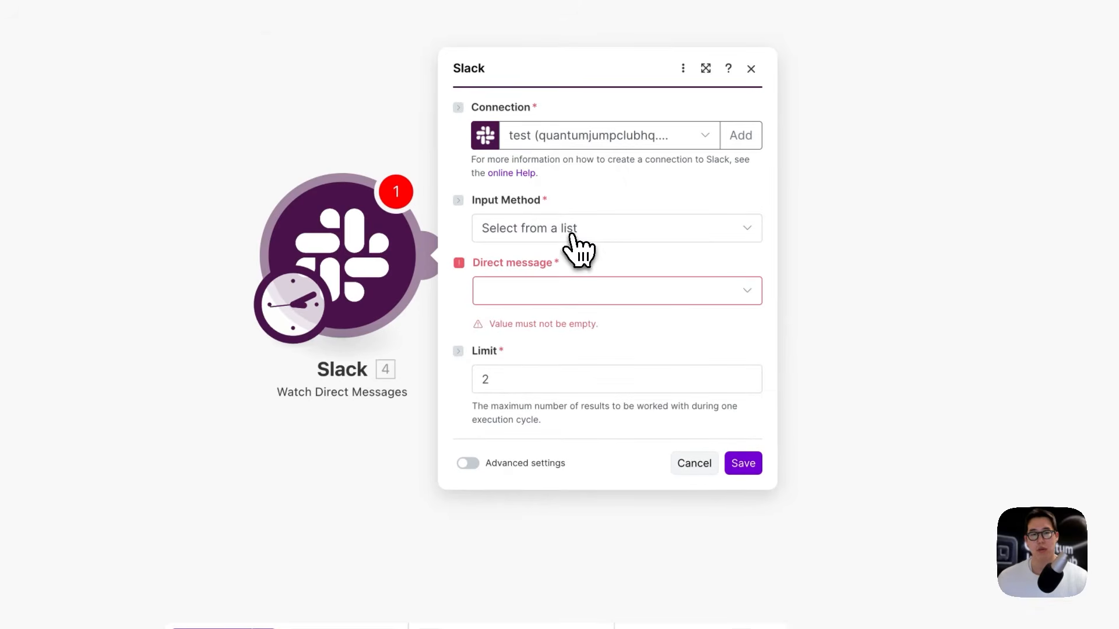
left_click(568, 233)
left_click(527, 260)
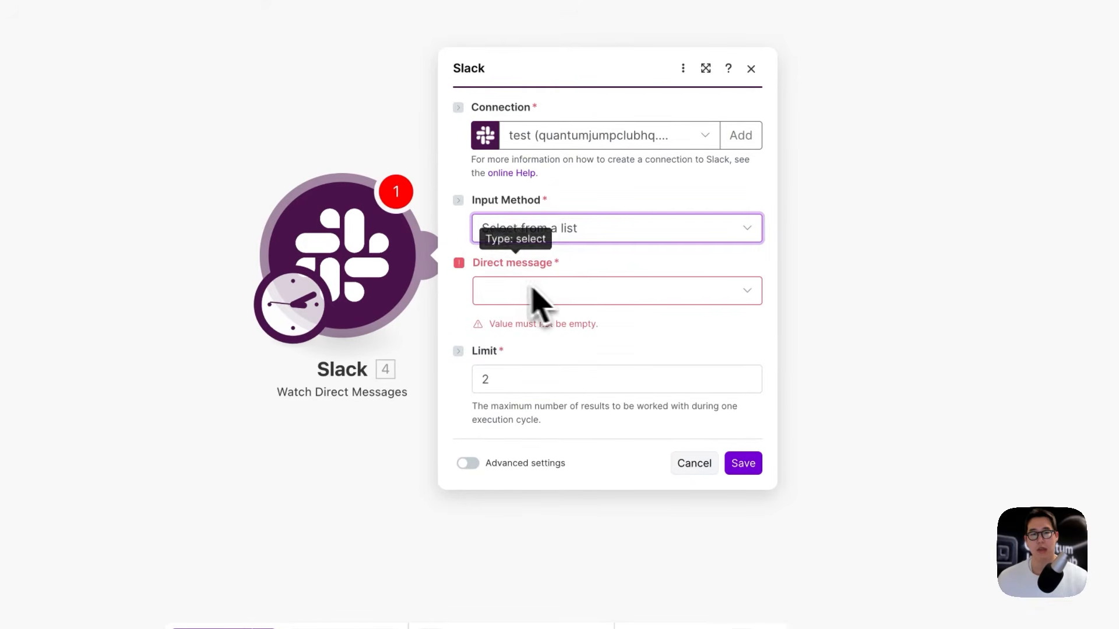
left_click(547, 291)
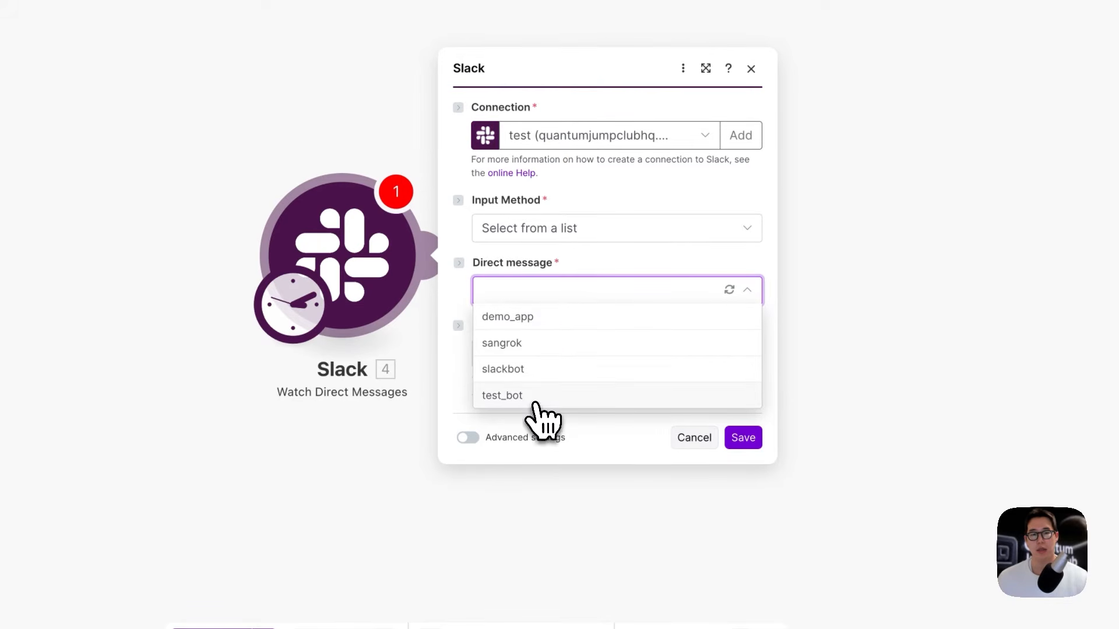
left_click(536, 401)
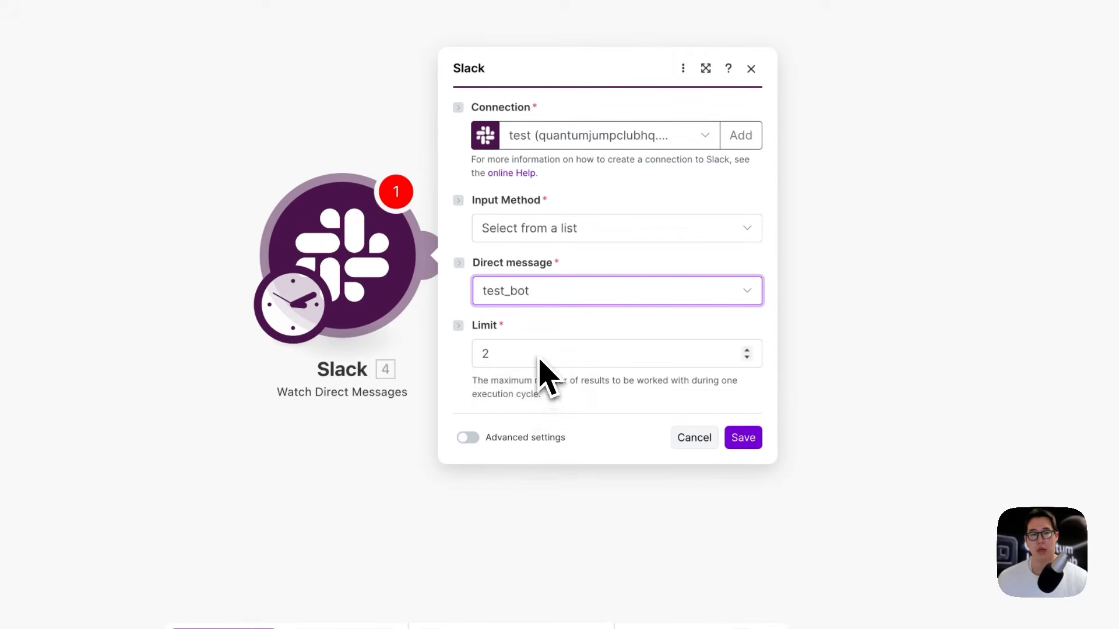
left_click(739, 443)
left_click(499, 288)
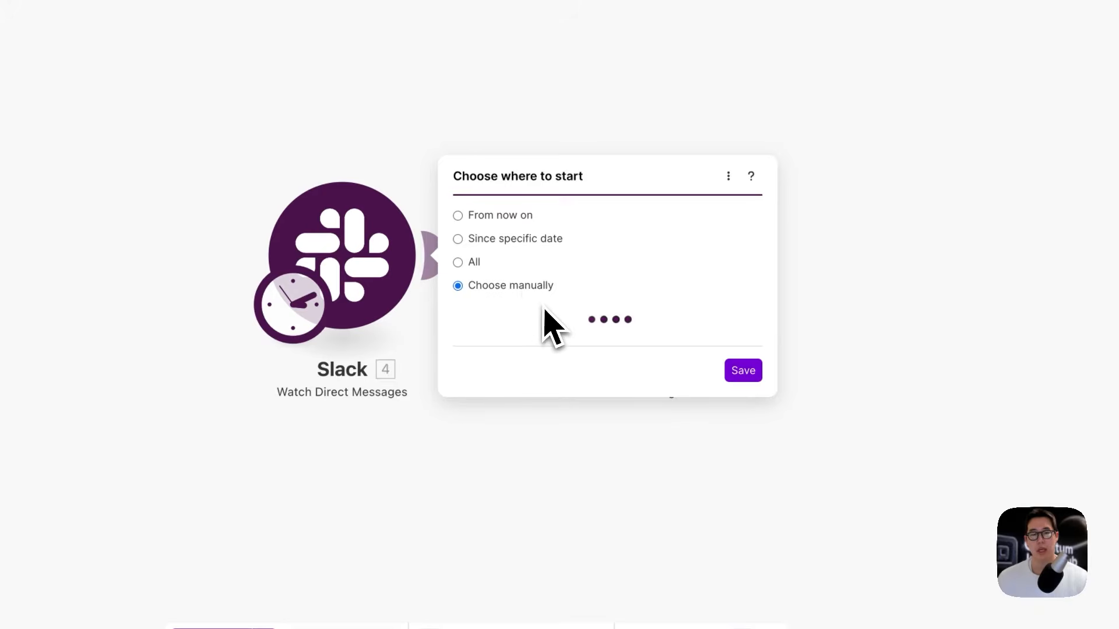
Step: Set the trigger to start processing messages from now on
left_click(749, 357)
left_click(519, 195)
left_click(740, 291)
Step: Insert a Router between the trigger and the Send a Message module
left_click_drag(658, 297, 828, 294)
right_click(578, 261)
left_click(634, 346)
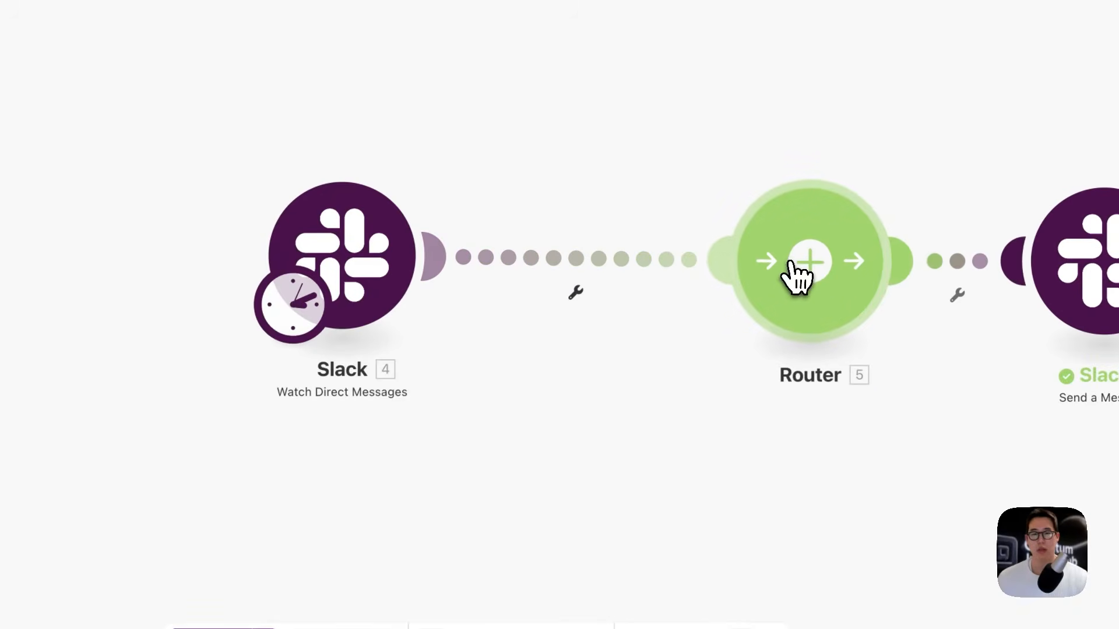
Step: Add a Slack Send a Message module on the router's second route with channel type Direct message
left_click(794, 275)
left_click(646, 268)
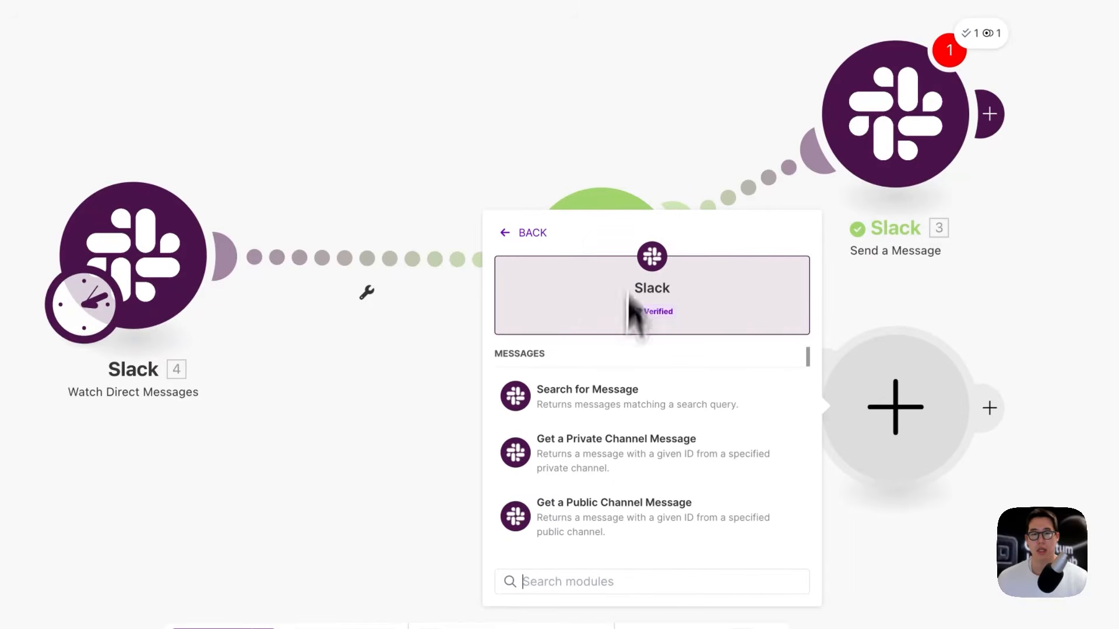
scroll(600, 423, "down", 5)
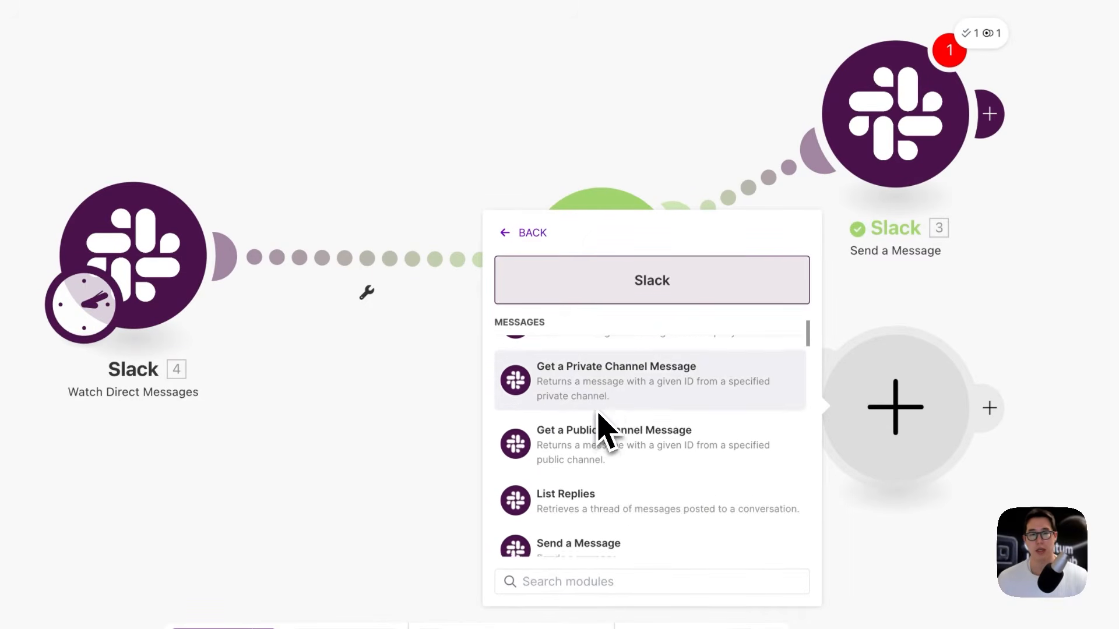
left_click(601, 430)
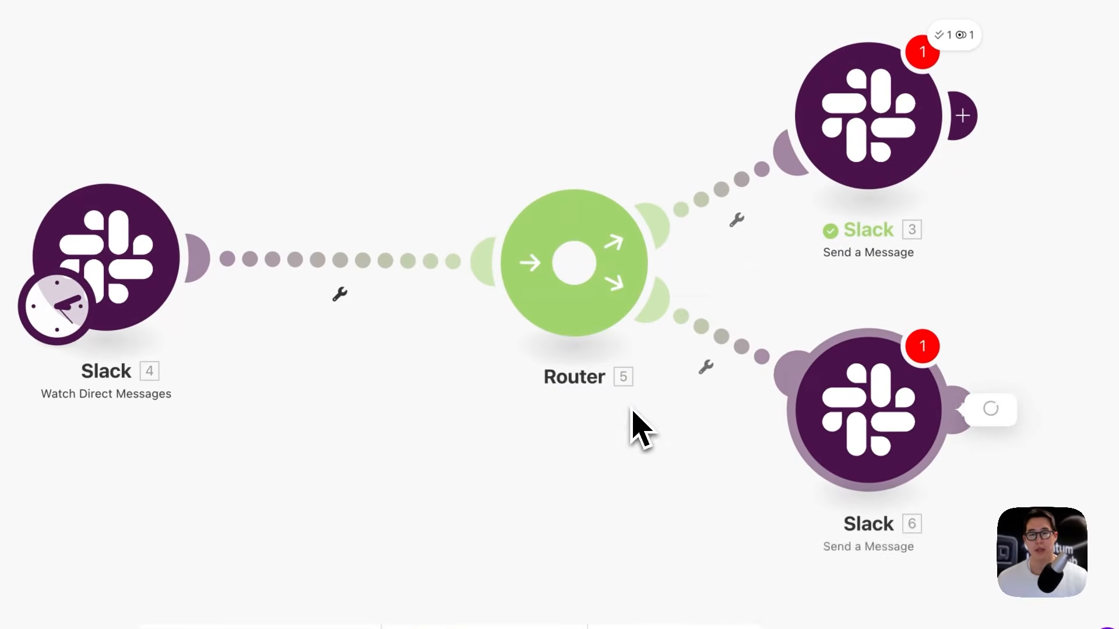
left_click(553, 265)
left_click(545, 307)
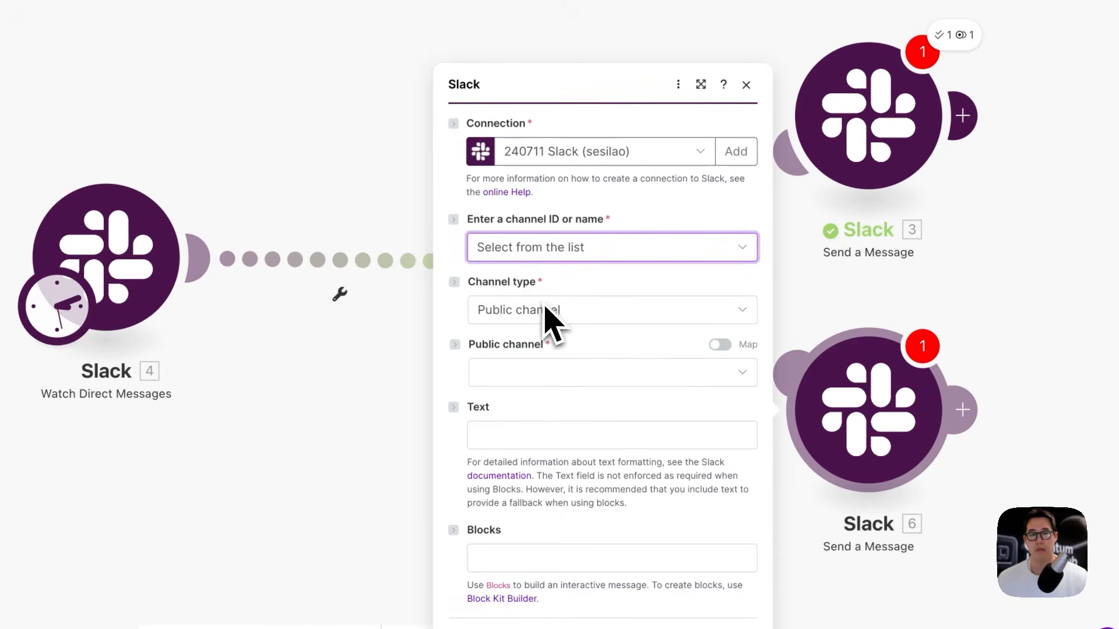
left_click(548, 311)
left_click(545, 388)
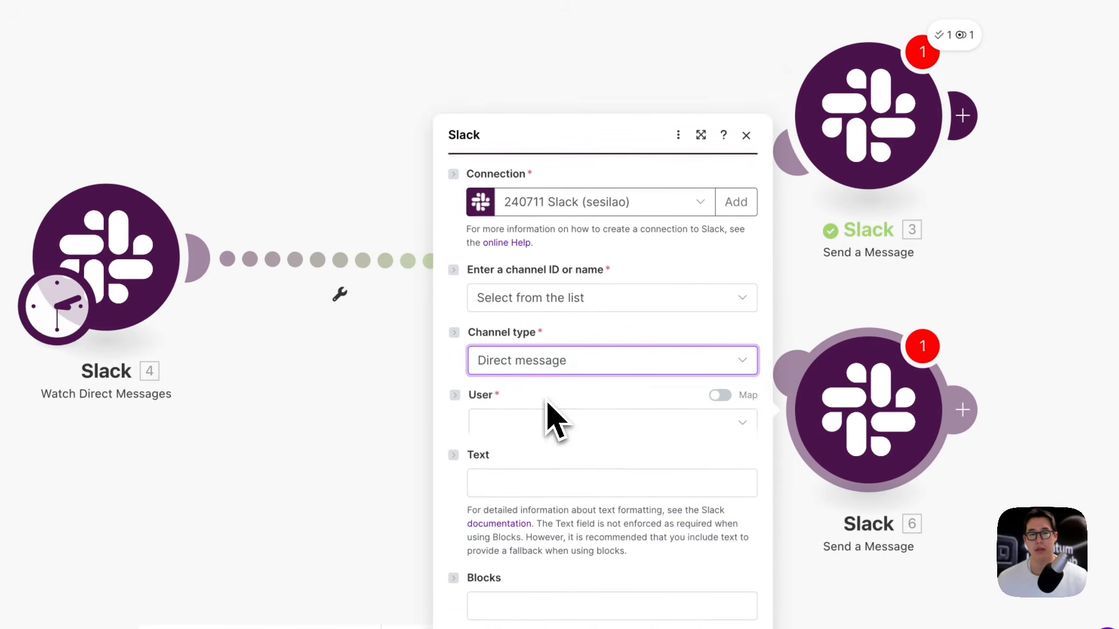
Step: Send it to the trigger's 4. User with text '안녕하세요 테스트', and disable the first route
left_click(548, 376)
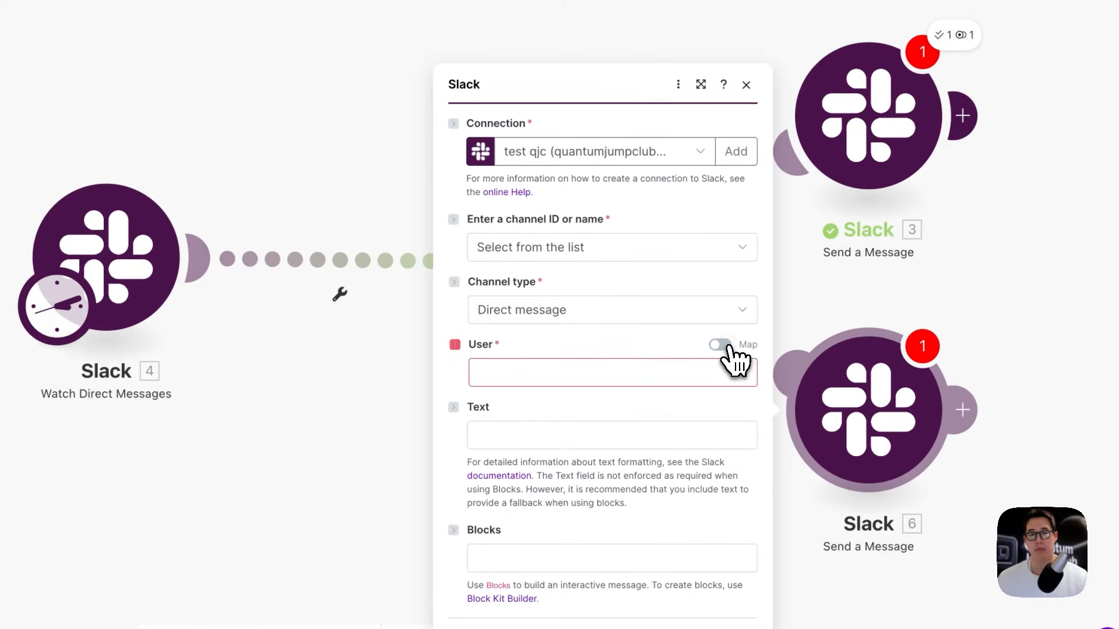
left_click(720, 344)
left_click(643, 365)
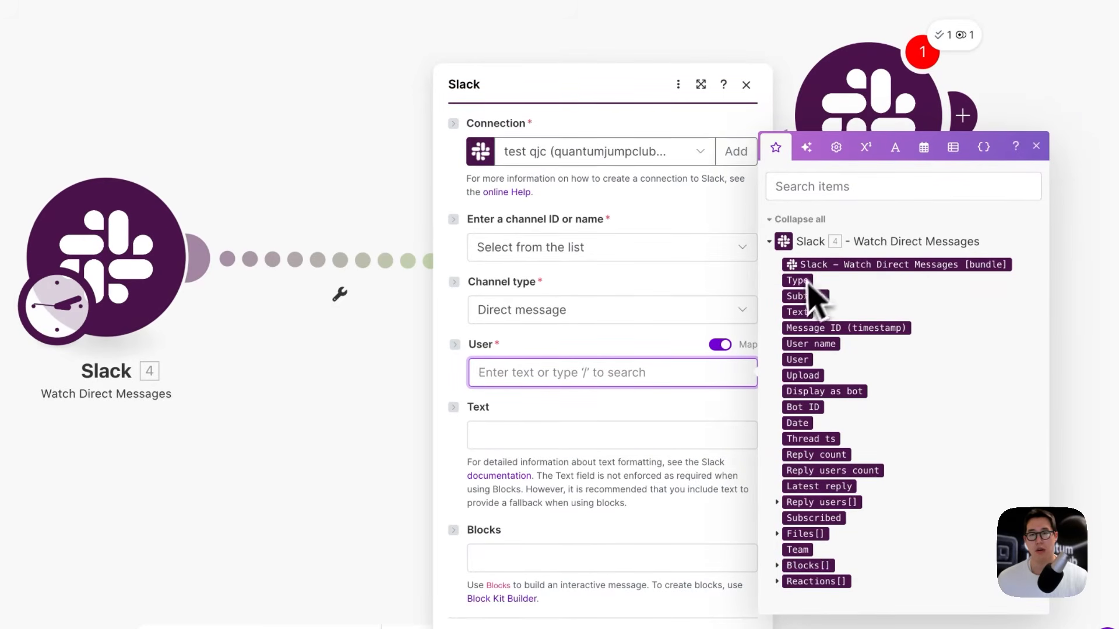
left_click(799, 363)
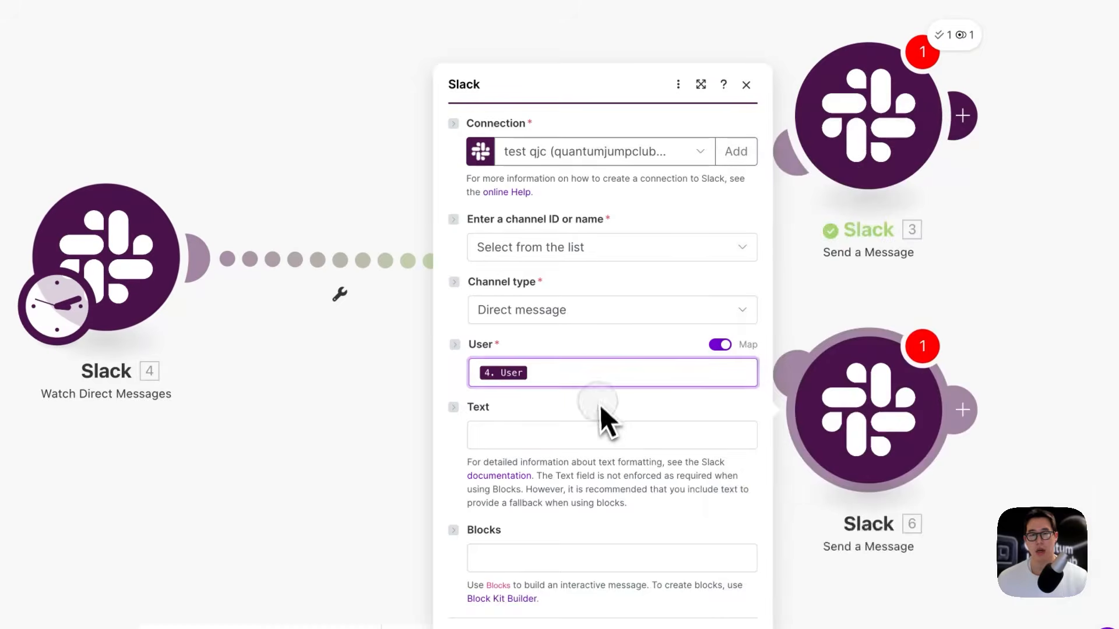
left_click(592, 434)
type("안녕")
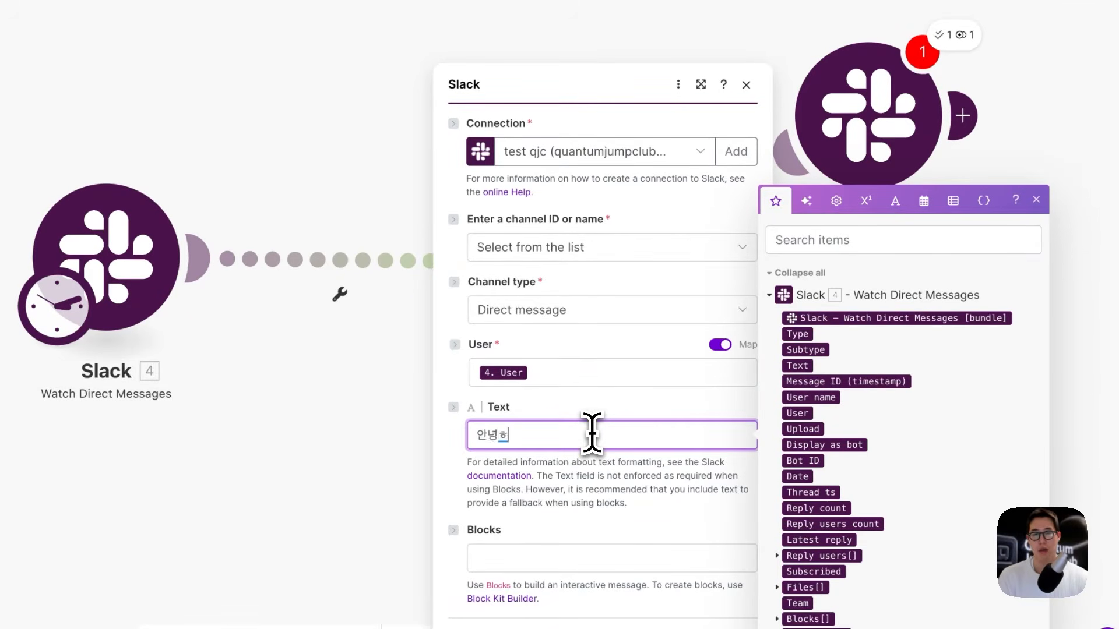
type("하세요 테스트")
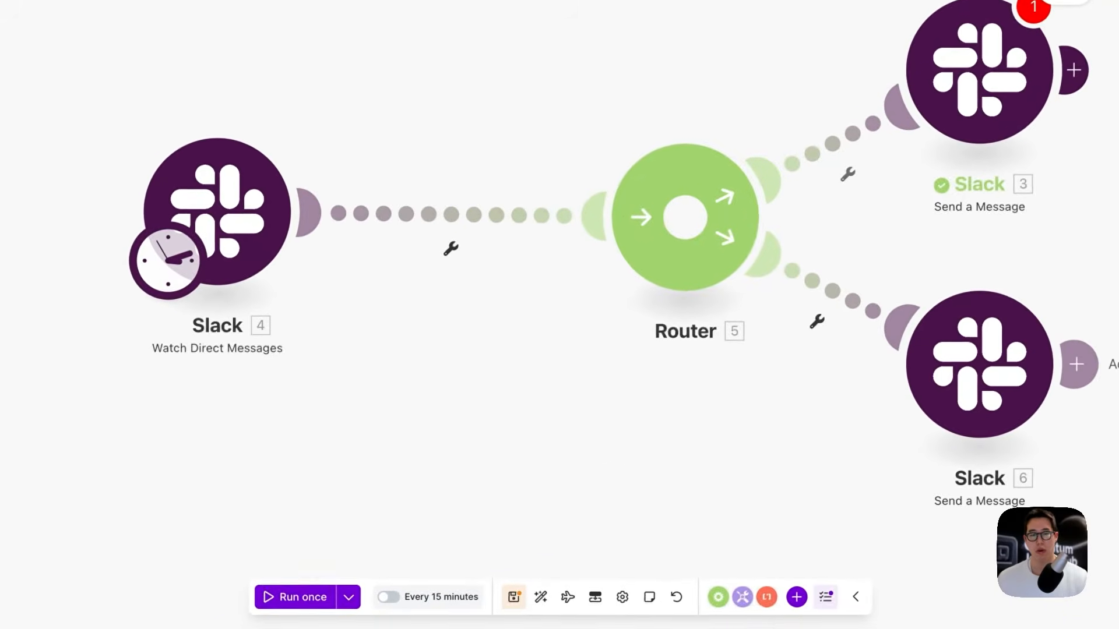
left_click(757, 201)
left_click(817, 247)
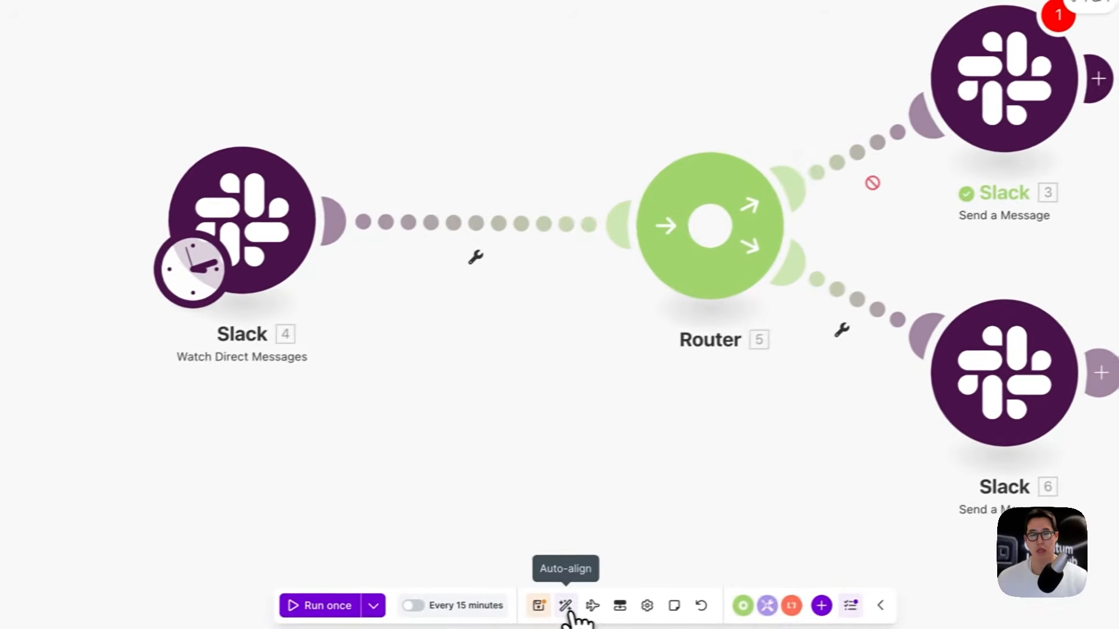
Step: Auto-align the modules and save the scenario despite the warning
left_click(477, 617)
left_click(549, 609)
left_click(671, 325)
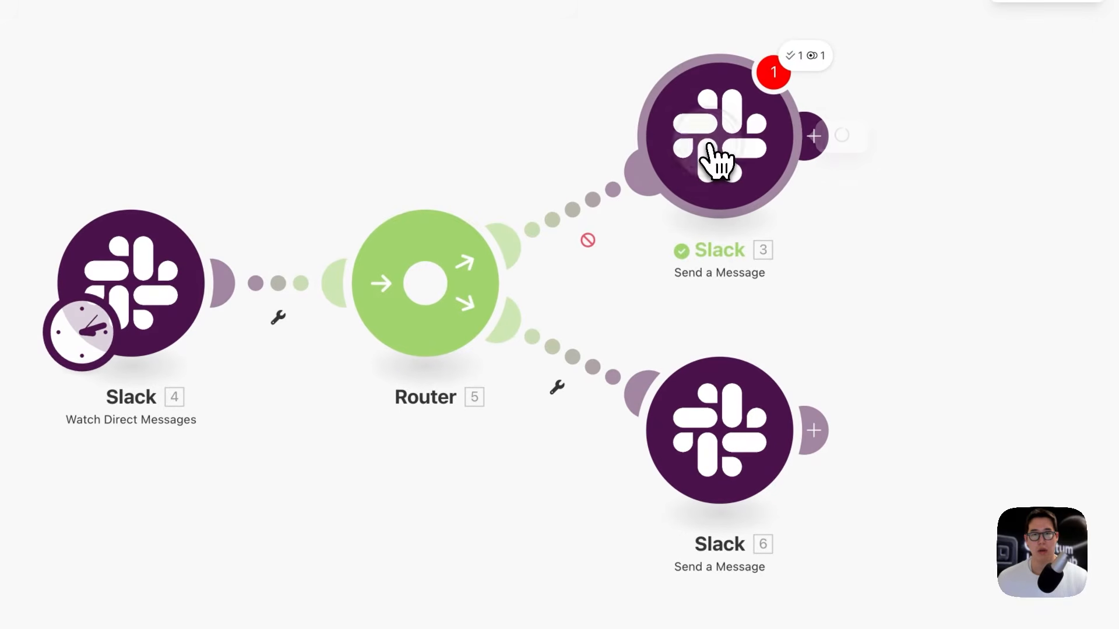
left_click(714, 157)
scroll(861, 230, "down", 2)
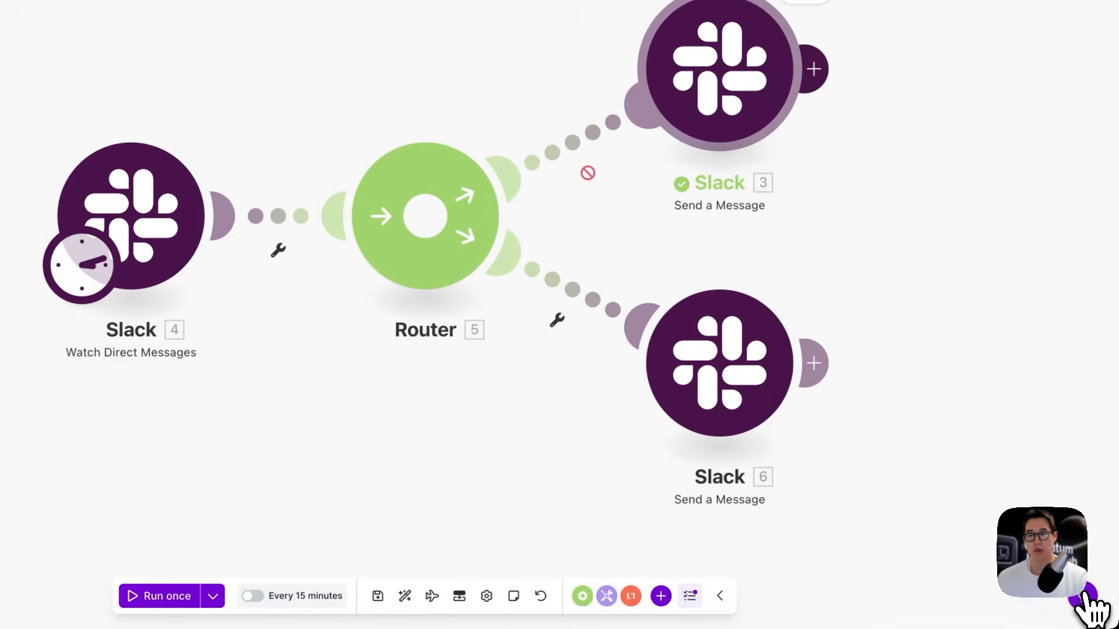
Step: Run the scenario once and check the trigger's run details
left_click(181, 600)
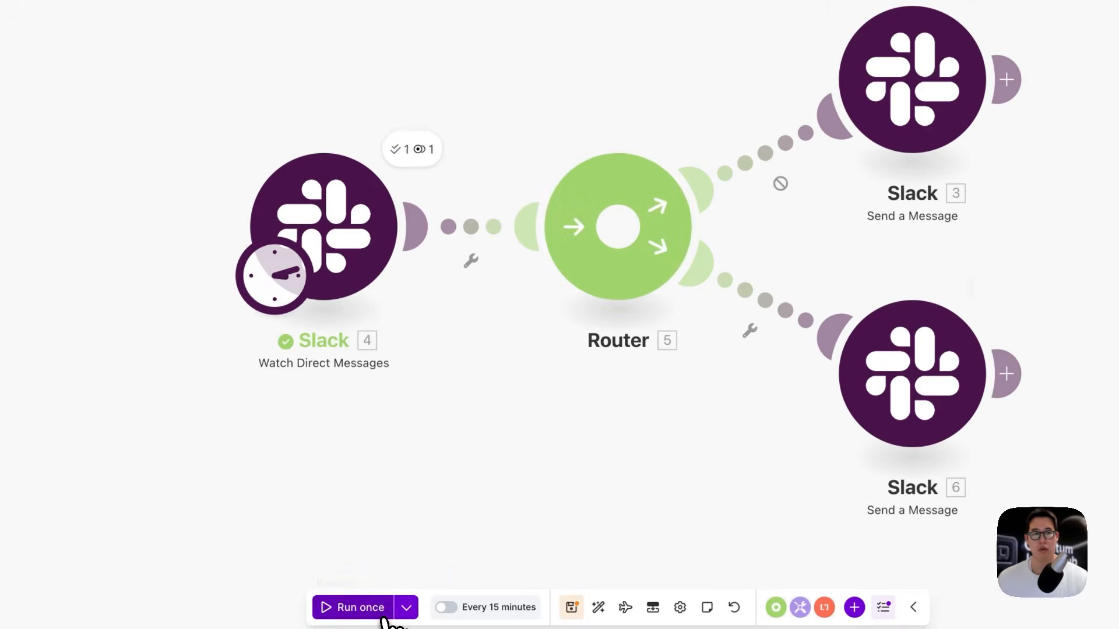
left_click(412, 149)
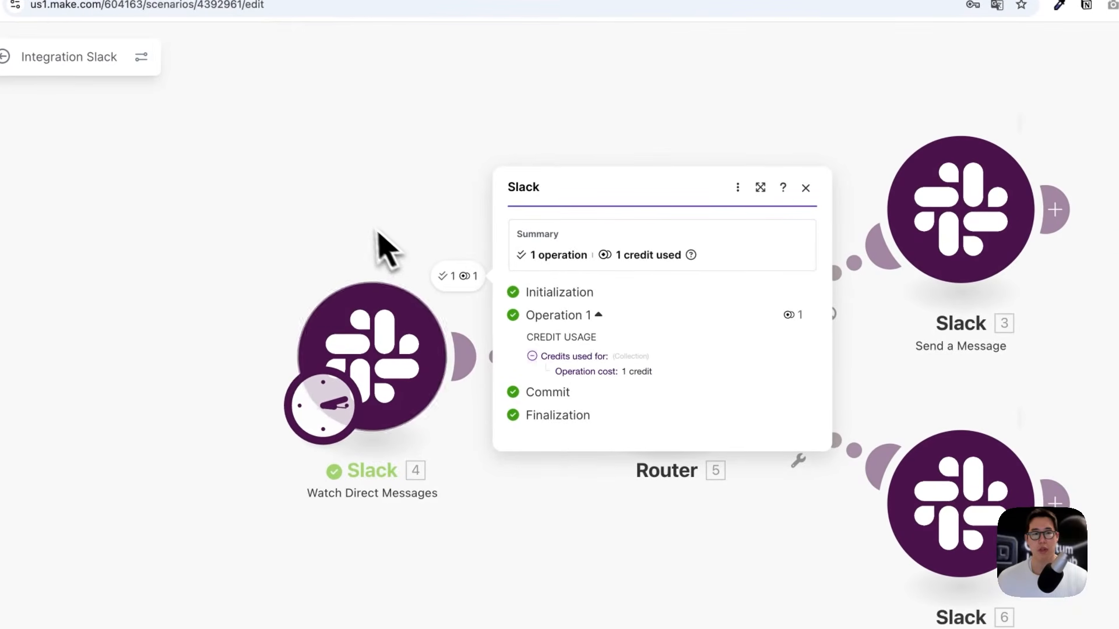
left_click(389, 250)
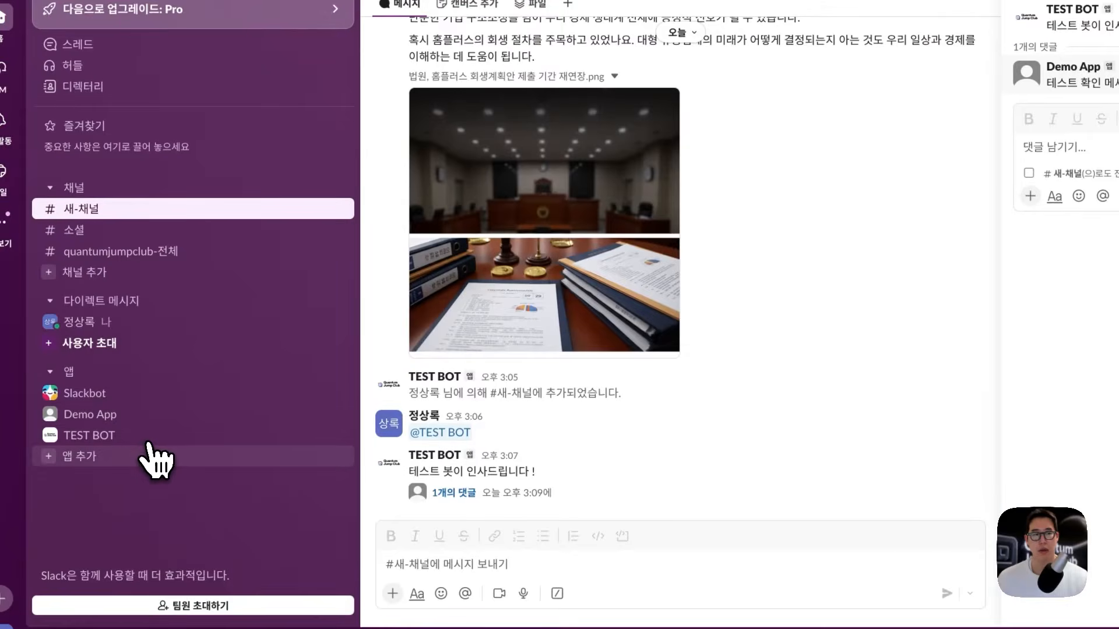
left_click(150, 443)
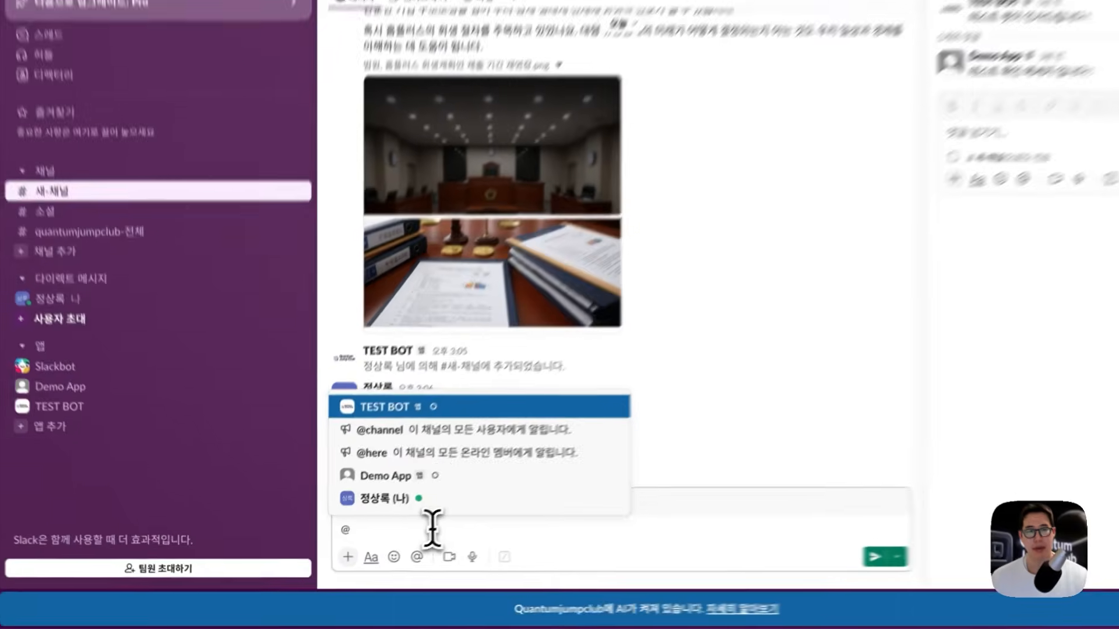
key("Return")
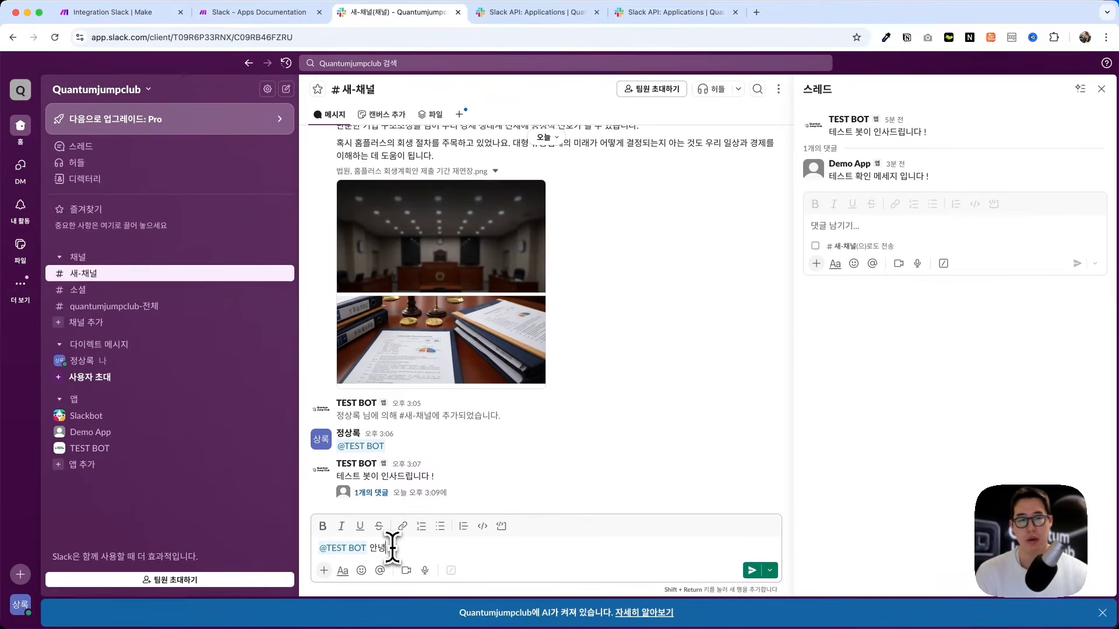
key("Return")
left_click_drag(403, 496, 338, 497)
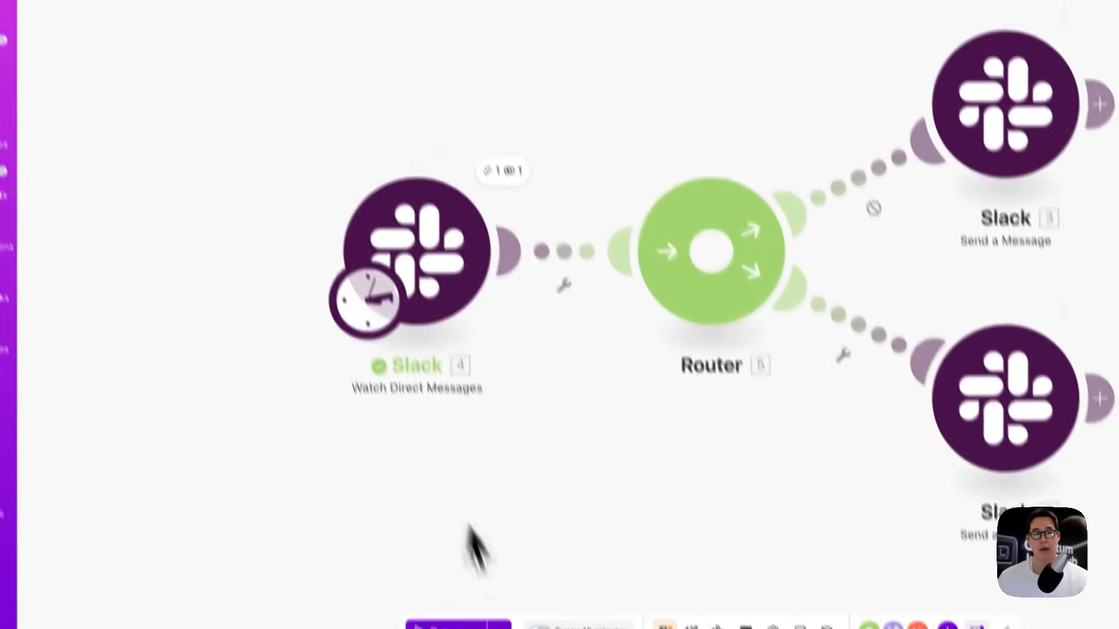
Step: Run the scenario again and inspect the trigger's one completed operation
left_click(454, 604)
left_click(492, 134)
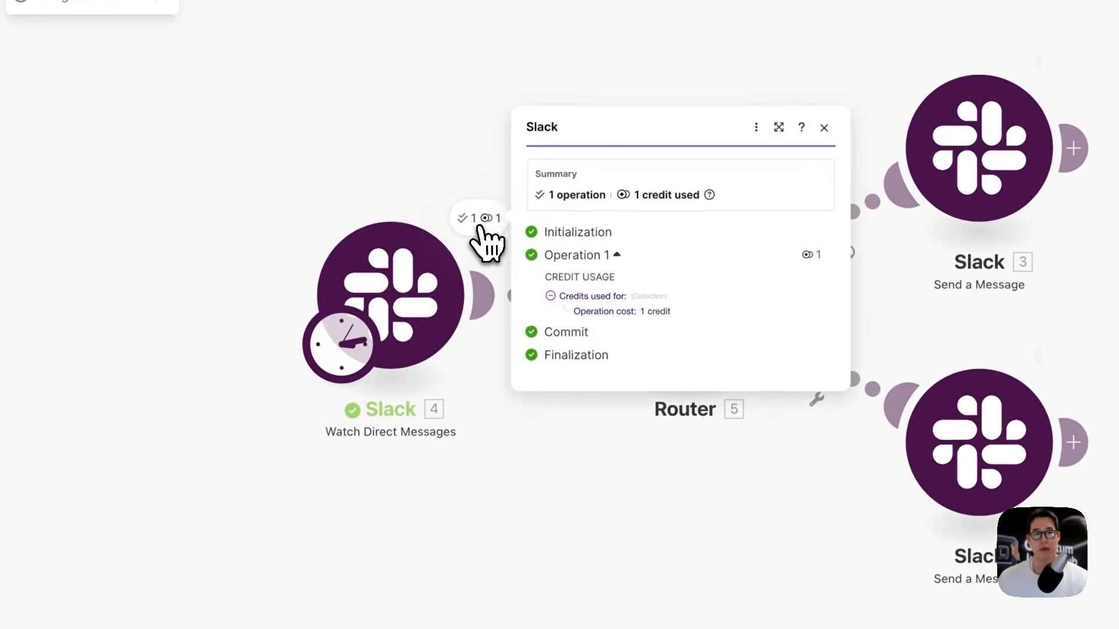
left_click(522, 506)
left_click_drag(520, 184, 550, 544)
left_click(551, 518)
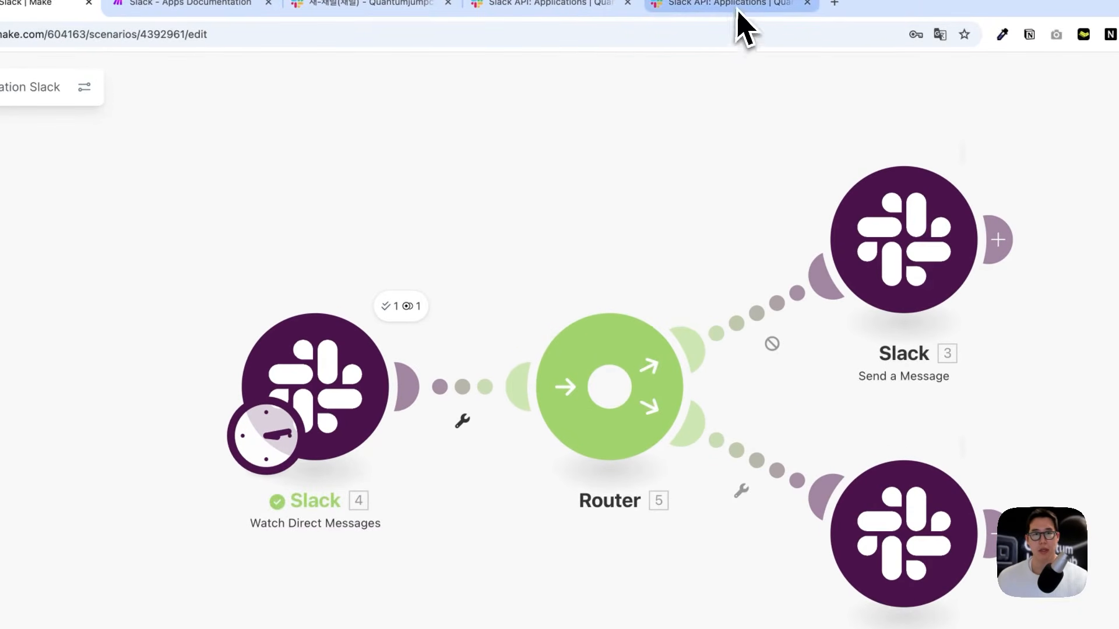
Step: Search TEST BOT's bot token scopes for 'im' and add im:read
left_click(737, 5)
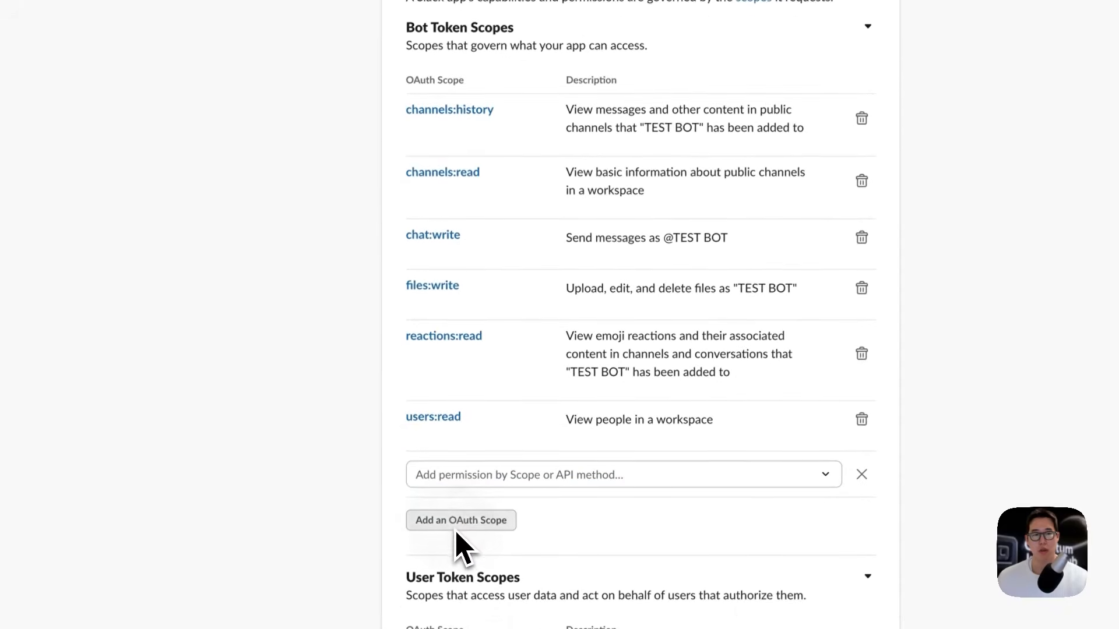
left_click(446, 446)
type("direc")
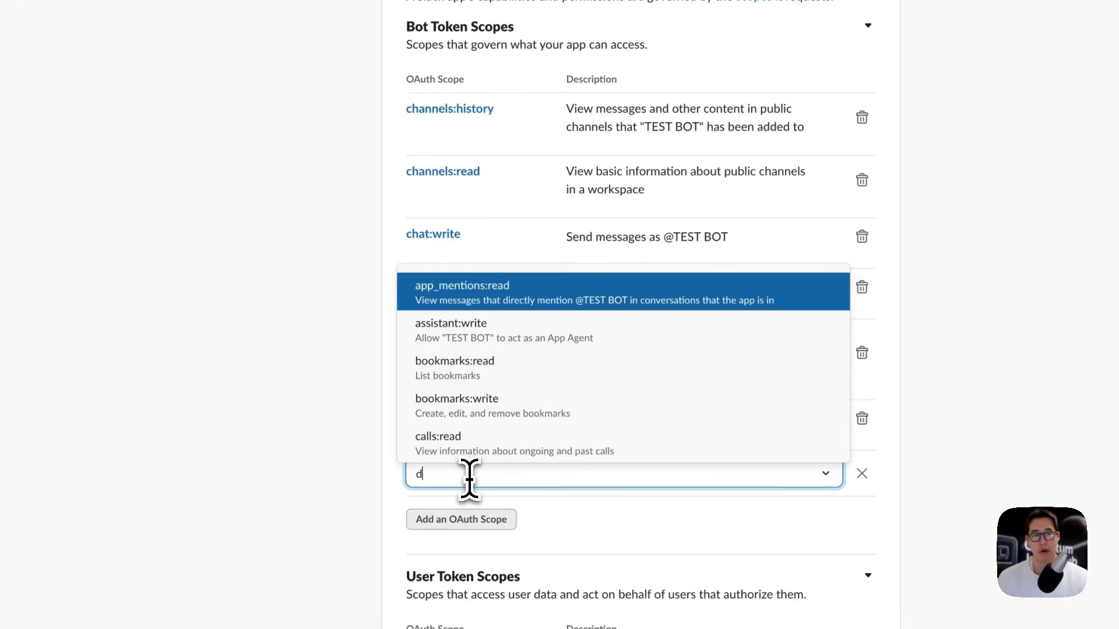
type("t")
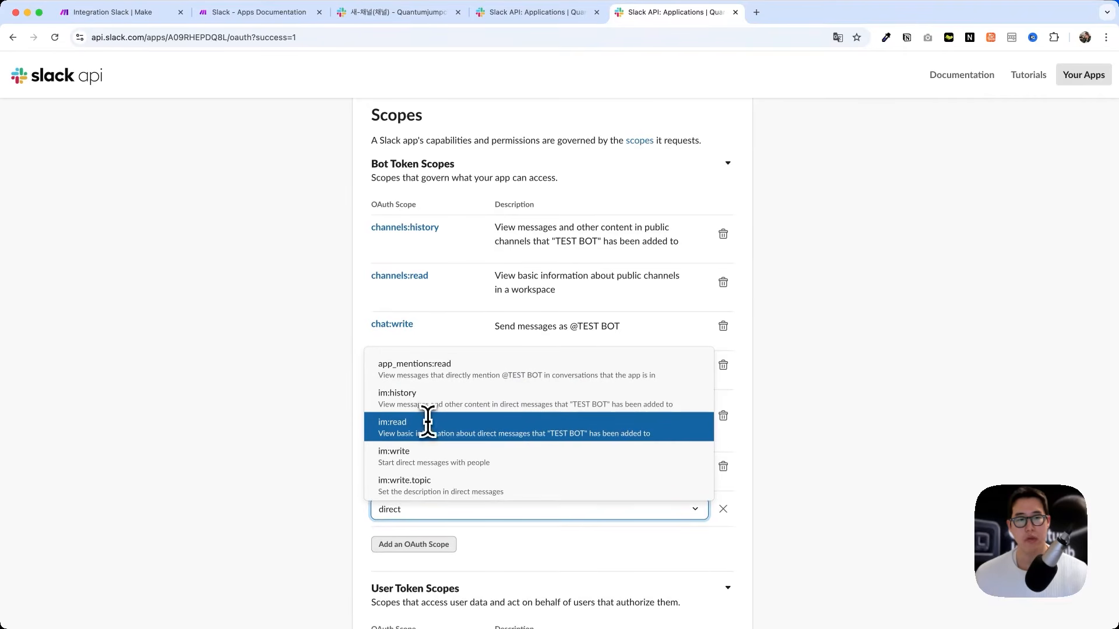
scroll(427, 453, "down", 1)
scroll(429, 449, "up", 1)
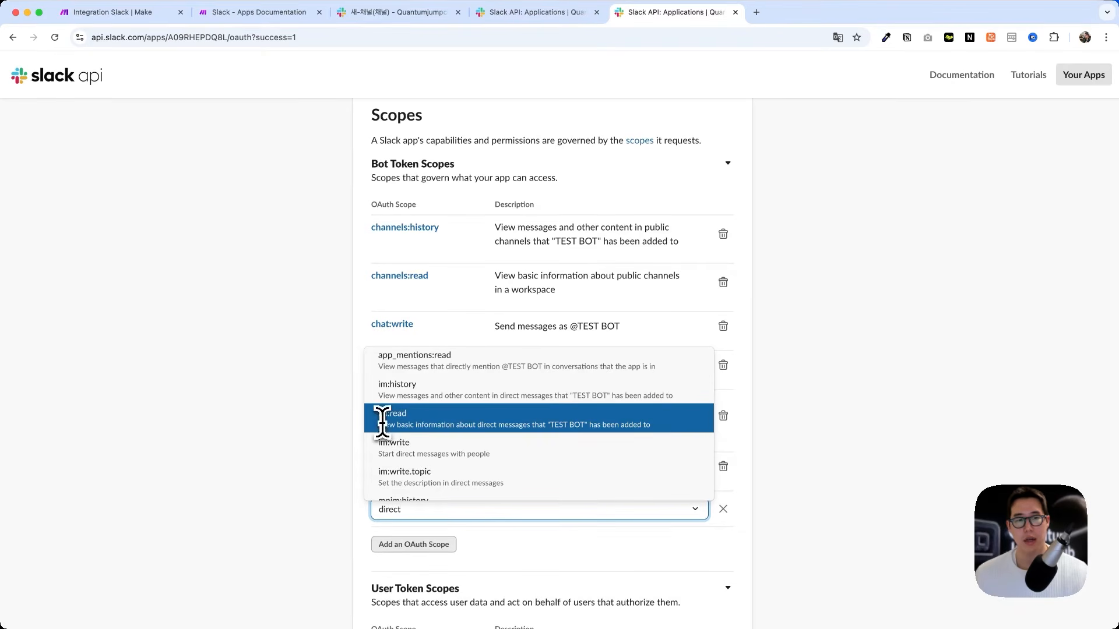
scroll(400, 387, "down", 1)
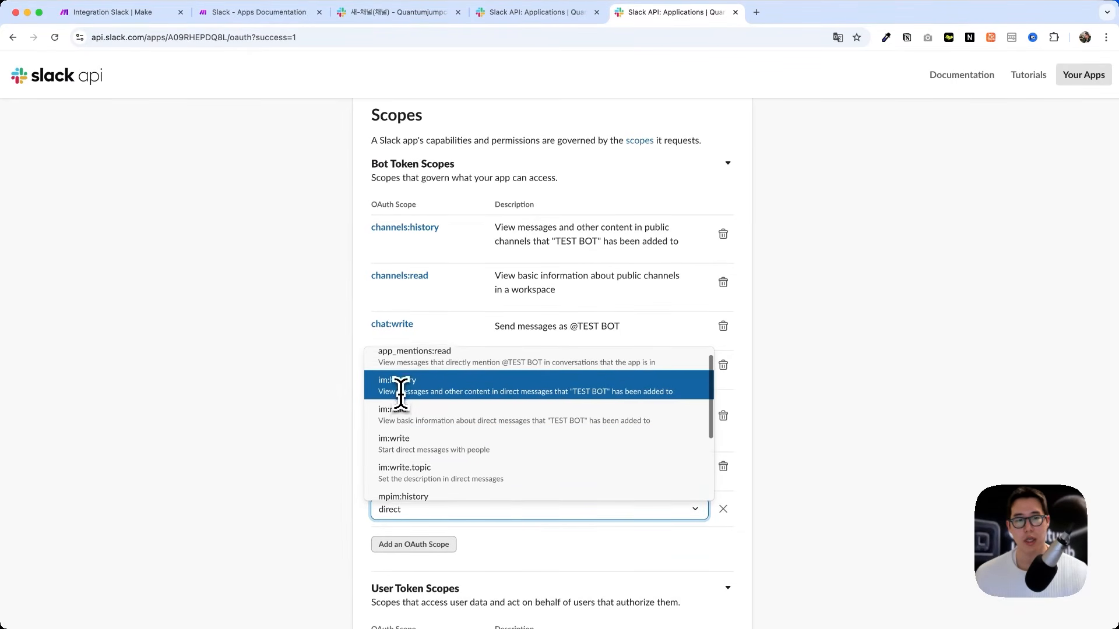
scroll(400, 387, "down", 2)
key("BackSpace")
key("BackSpace")
key("BackSpace")
key("BackSpace")
key("BackSpace")
key("BackSpace")
type("ㅏ")
key("BackSpace")
type("im")
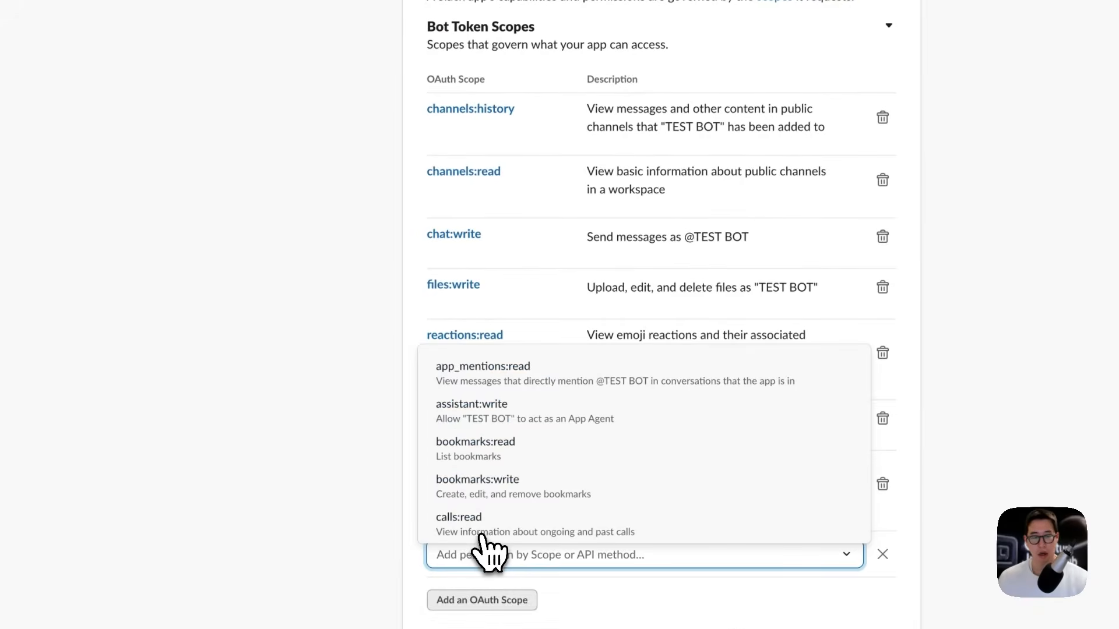
type("im")
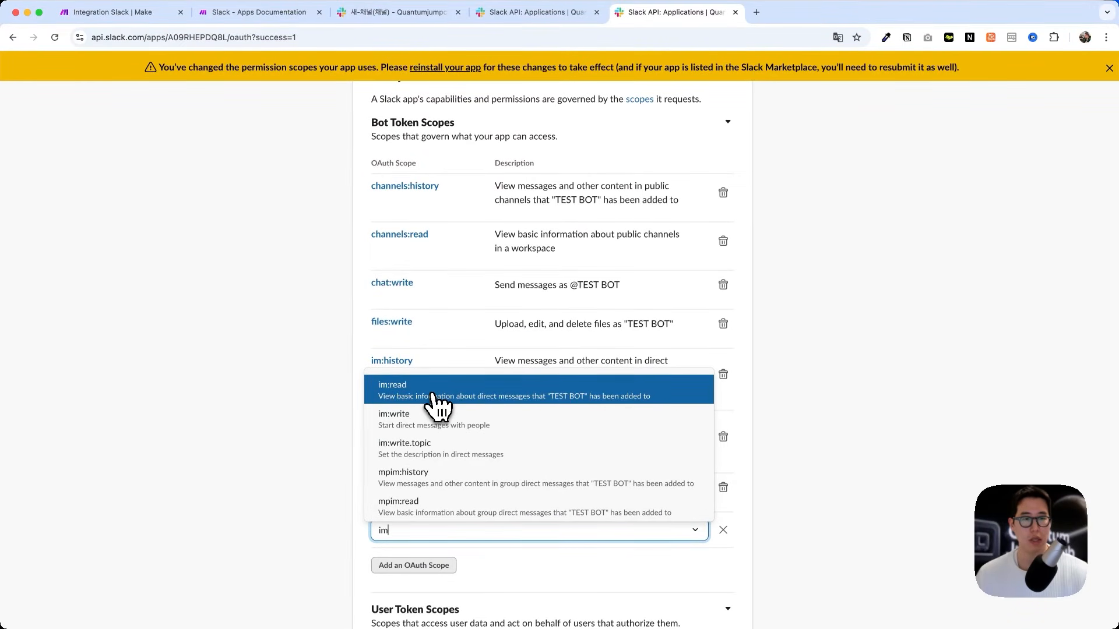
left_click(434, 402)
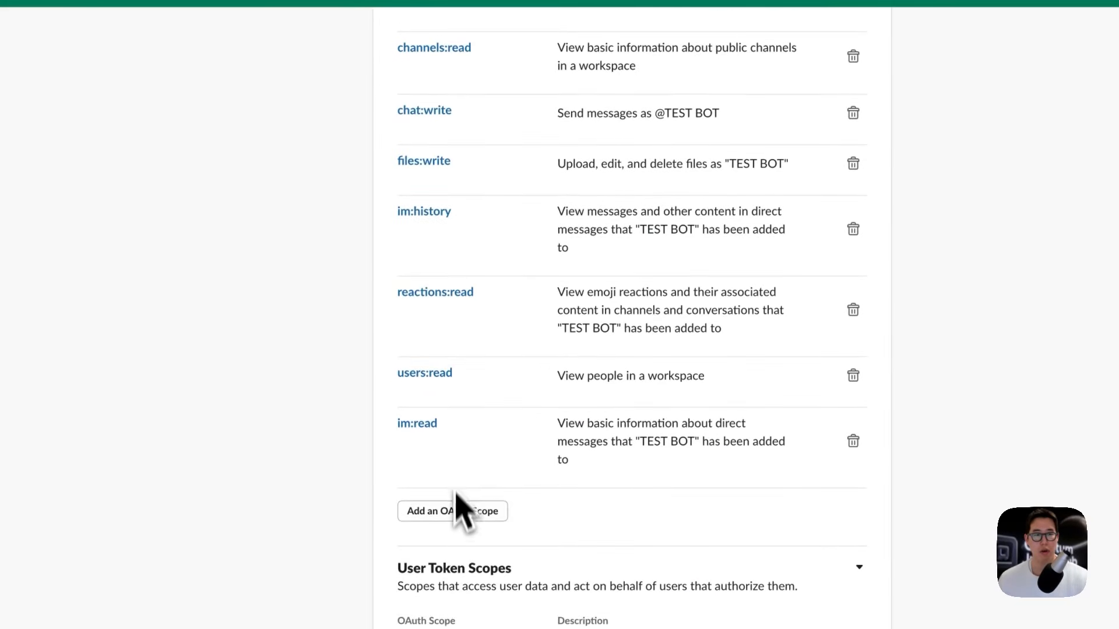
Step: Add the im:write bot token scope
left_click(463, 511)
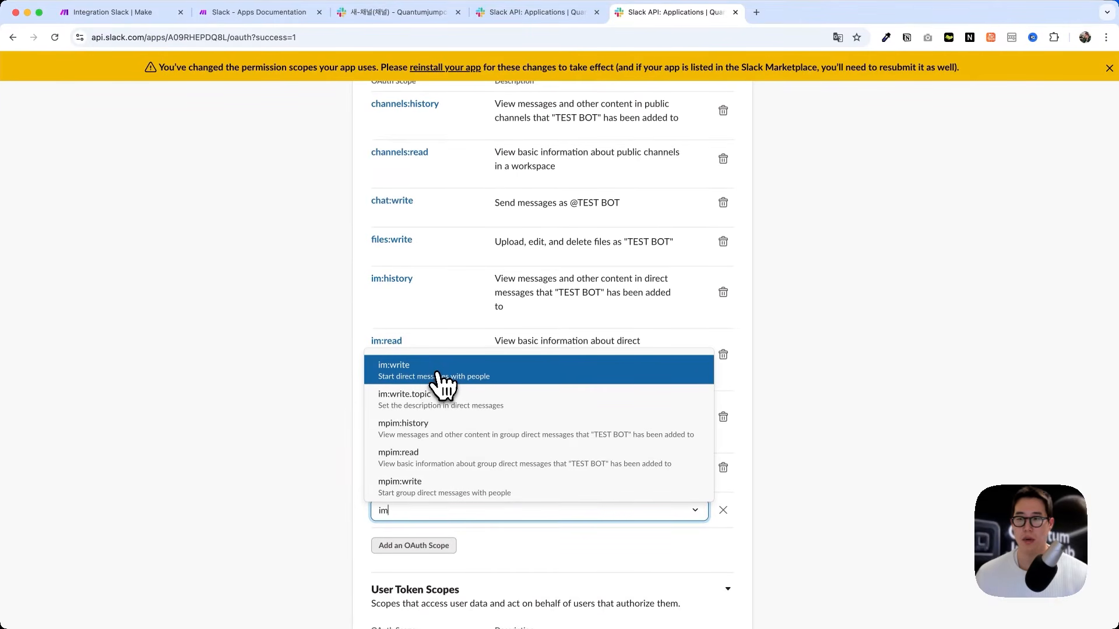
left_click(441, 376)
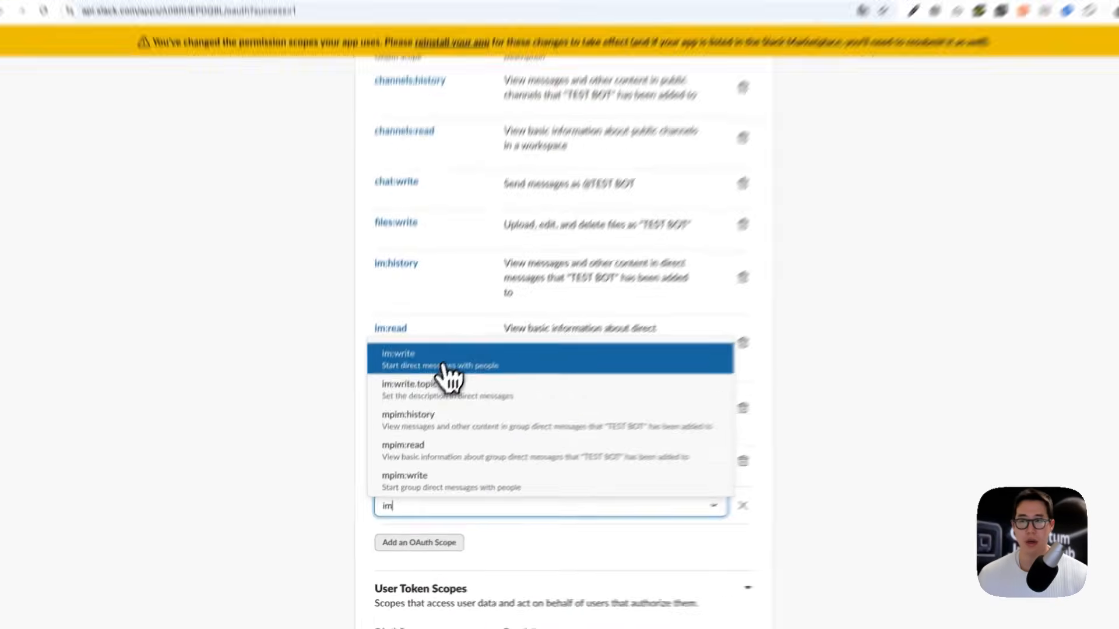
left_click(460, 535)
type("im")
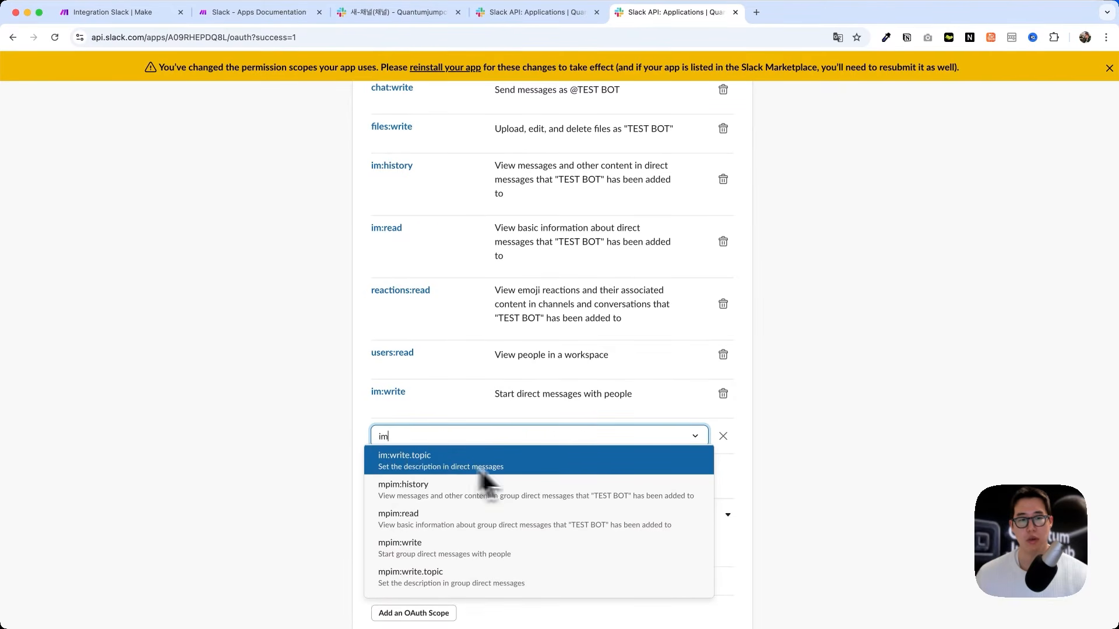
left_click(723, 436)
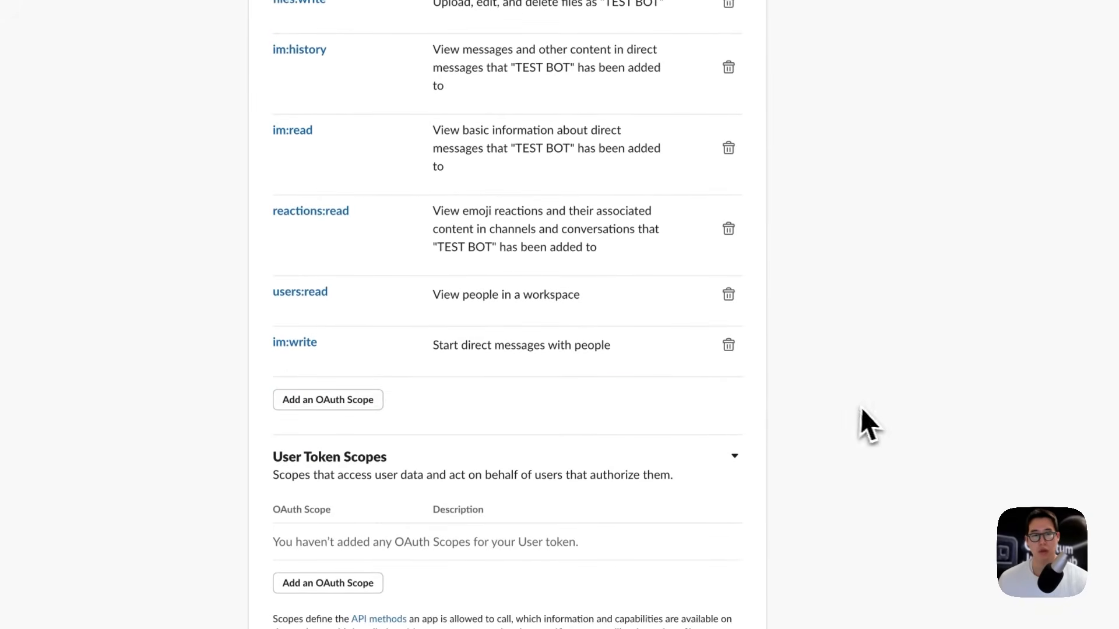
Step: Reinstall TEST BOT to Quantumjumpclub so the new scopes apply
scroll(879, 457, "down", 8)
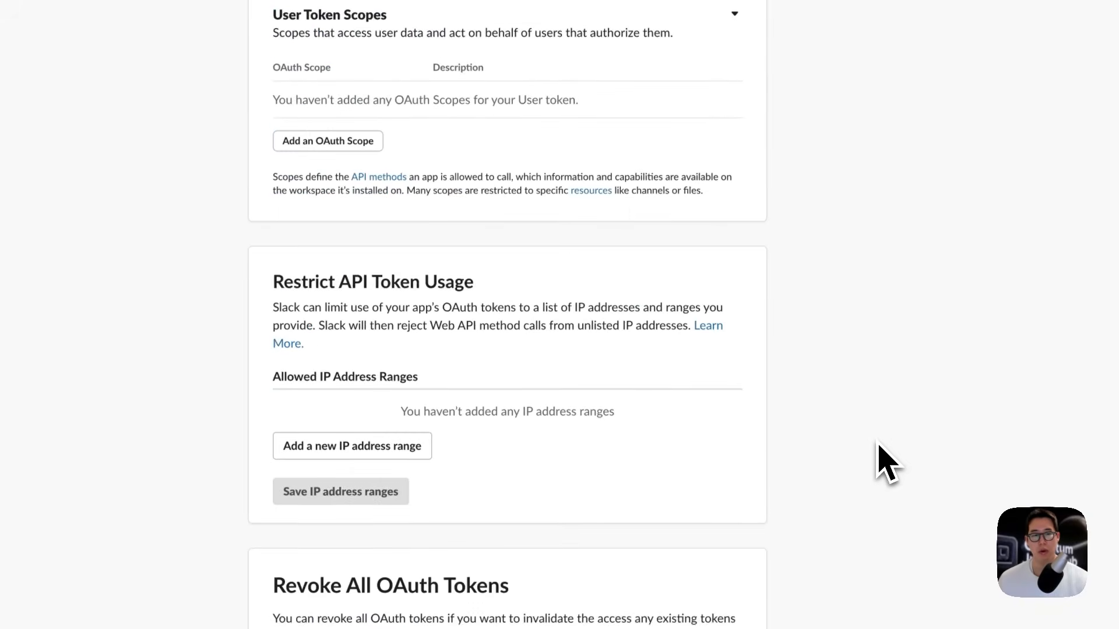
scroll(879, 462, "up", 20)
scroll(885, 463, "up", 3)
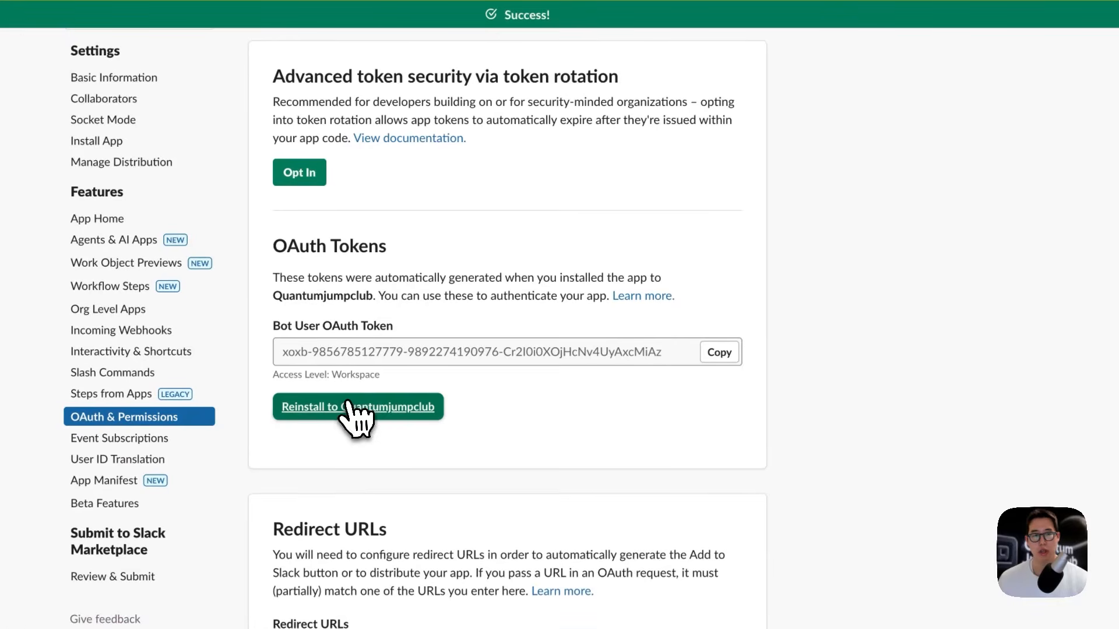
left_click(365, 408)
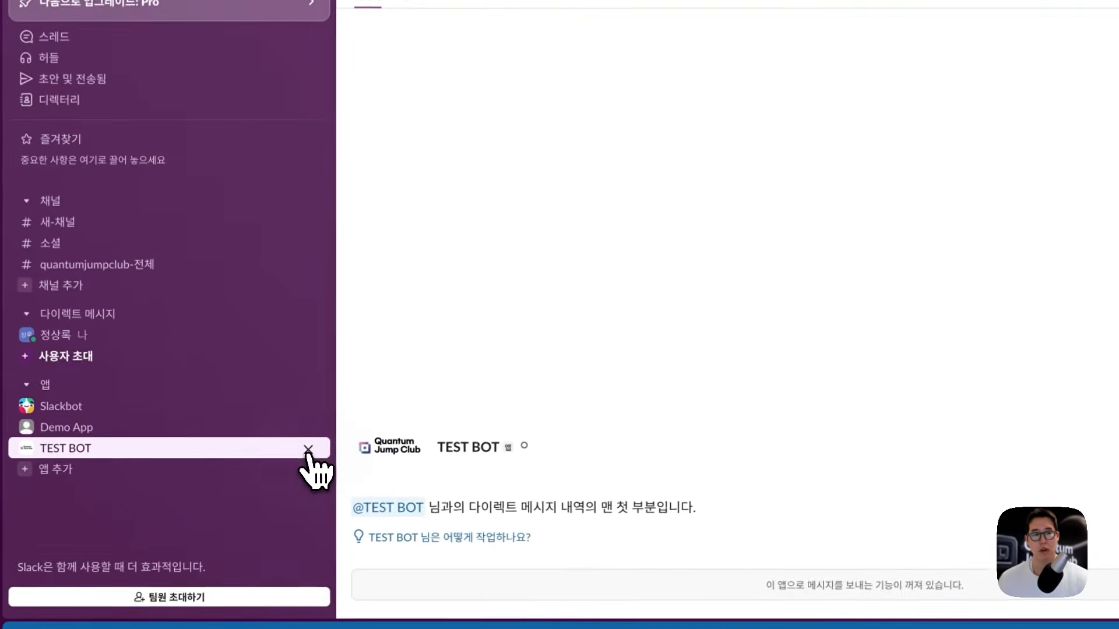
Step: Close the TEST BOT DM and look up TEST BOT in the workspace apps directory
left_click(307, 450)
left_click(168, 447)
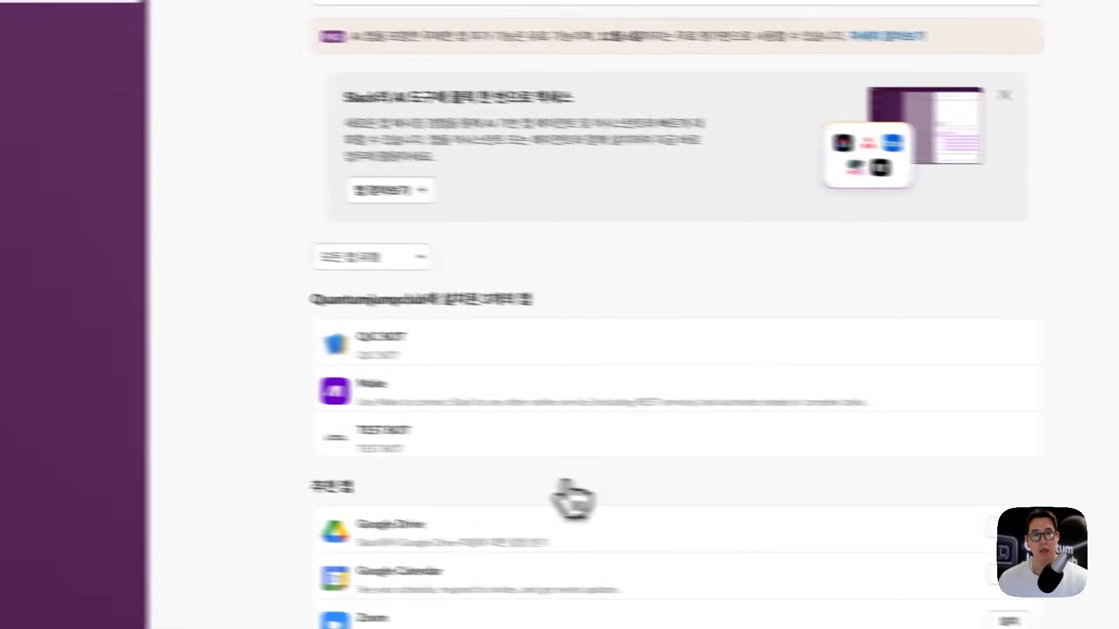
left_click(940, 431)
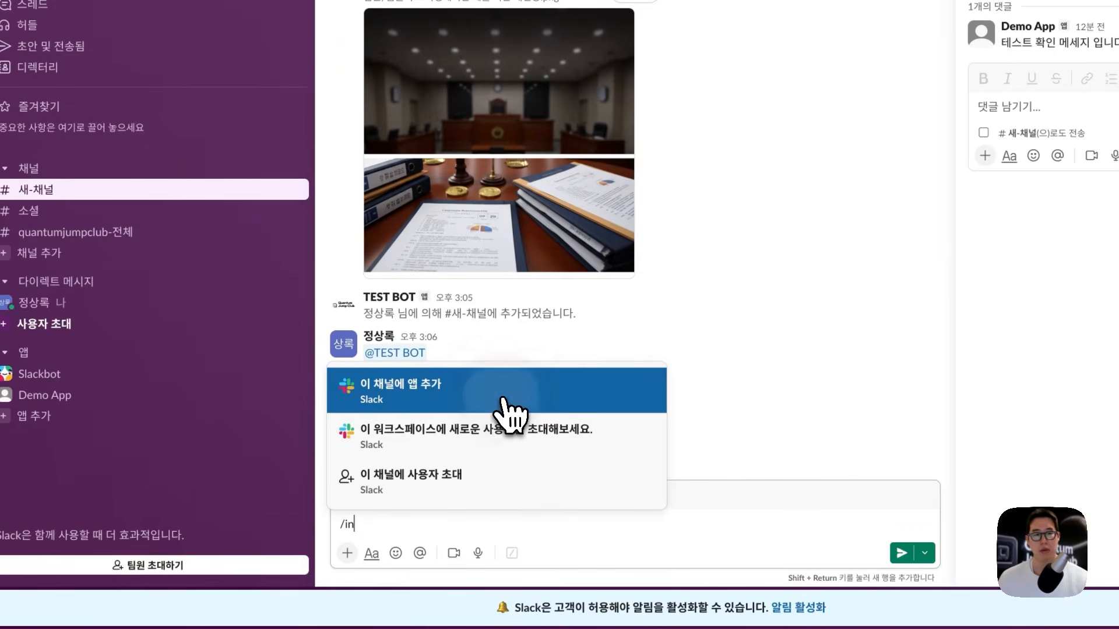
left_click(505, 373)
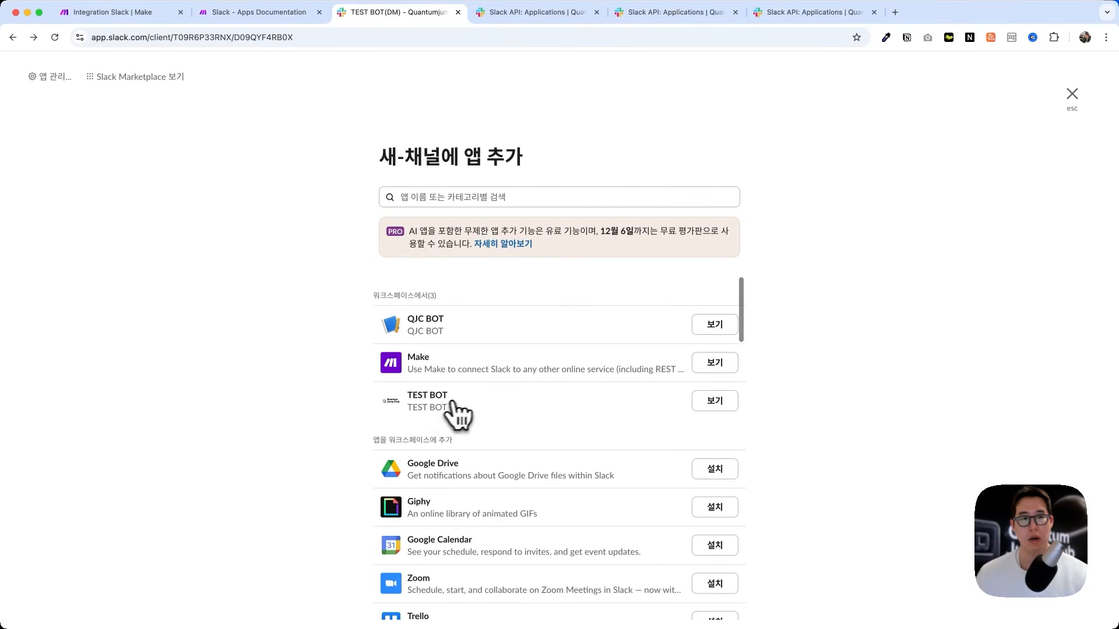
Step: Uninstall TEST BOT from the team via the 앱 관리 page
left_click(53, 77)
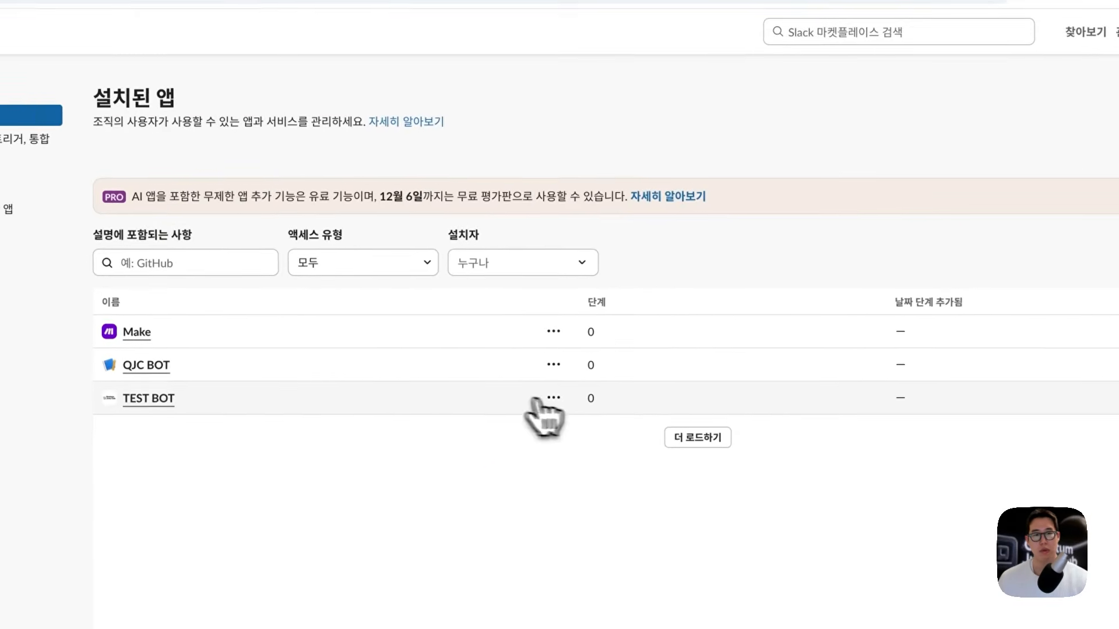
left_click(512, 339)
left_click(469, 431)
left_click(590, 431)
left_click(755, 472)
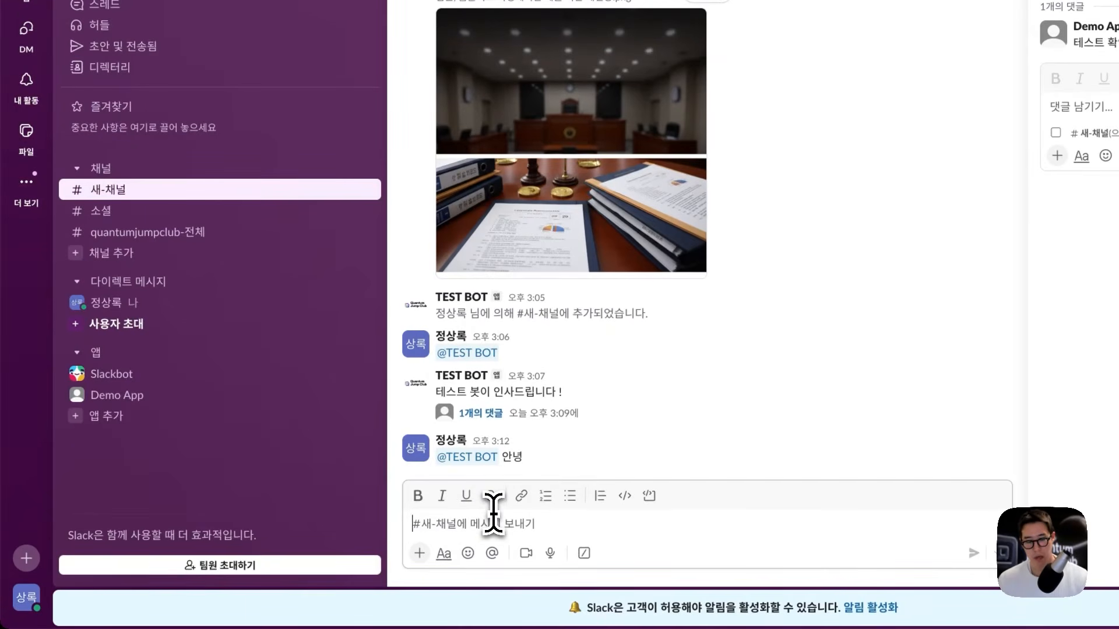
Step: Reinstall TEST BOT to Quantumjumpclub from the Slack API page
type("#")
key("BackSpace")
type("@")
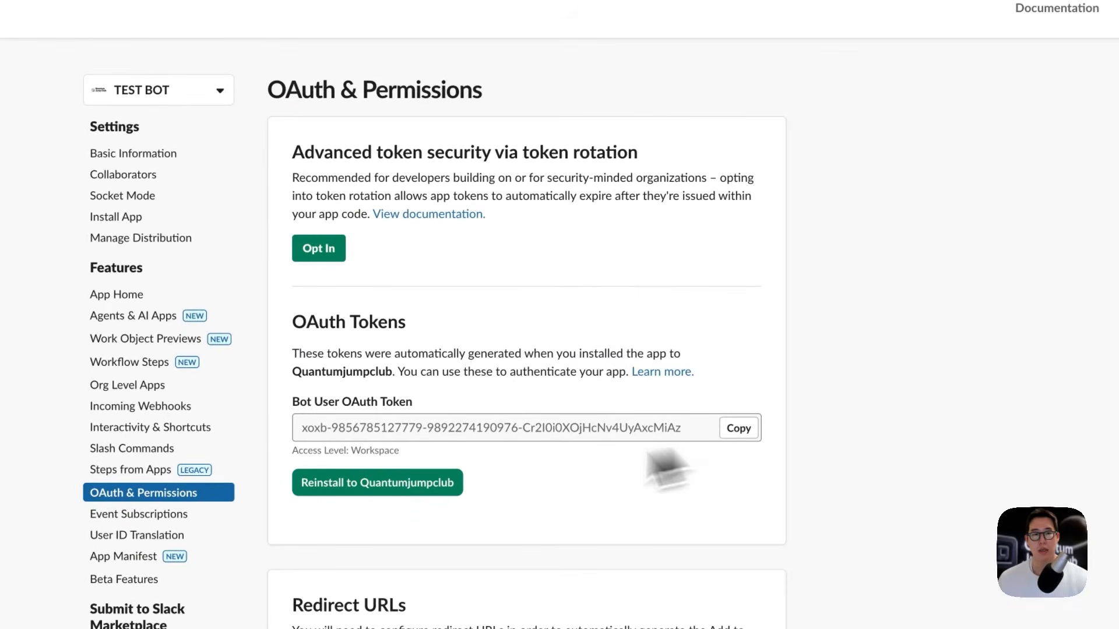
left_click(373, 487)
left_click(801, 458)
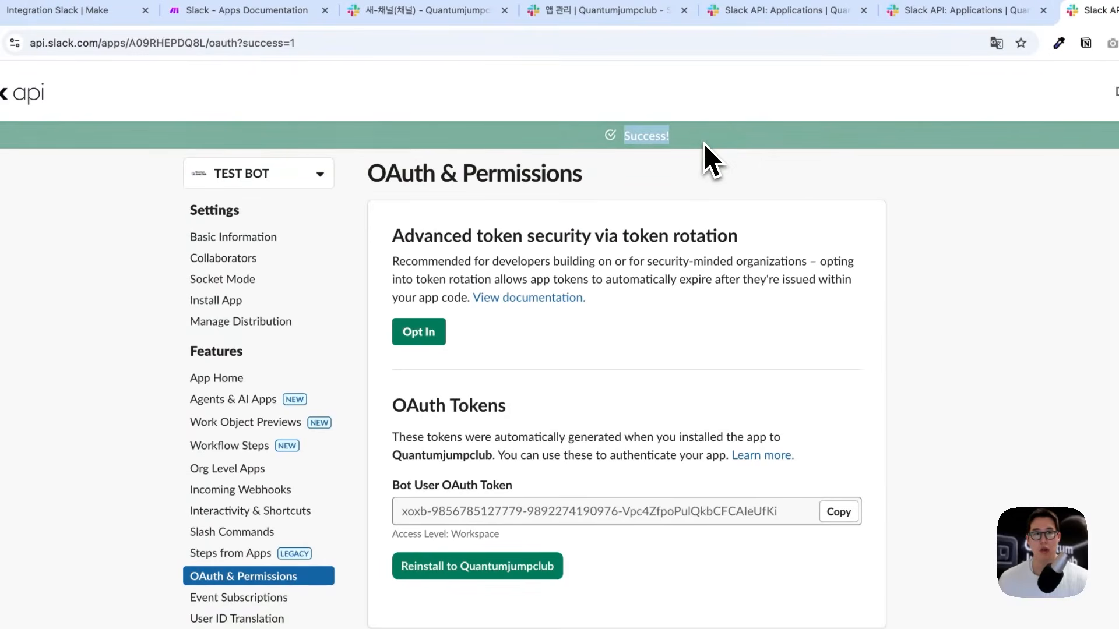
left_click(443, 13)
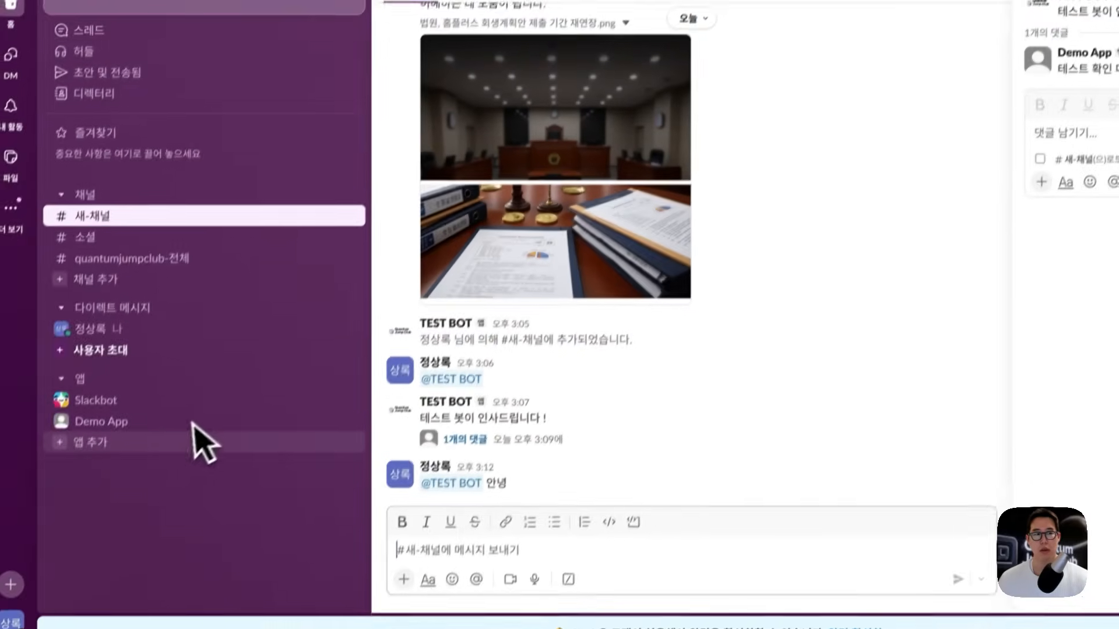
left_click(440, 545)
type("@t")
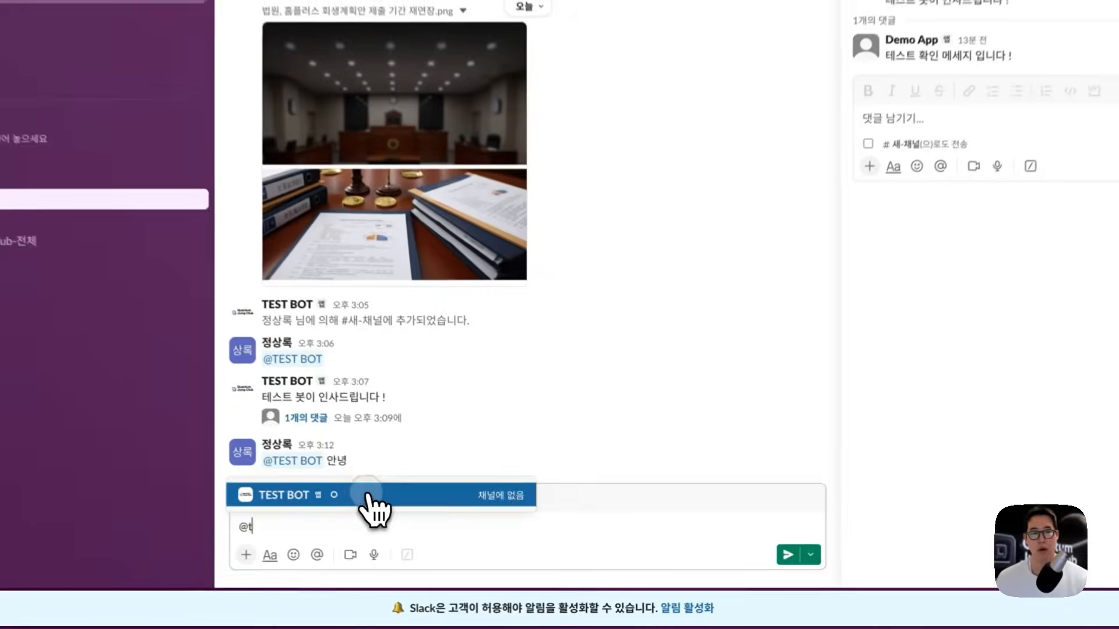
left_click(422, 524)
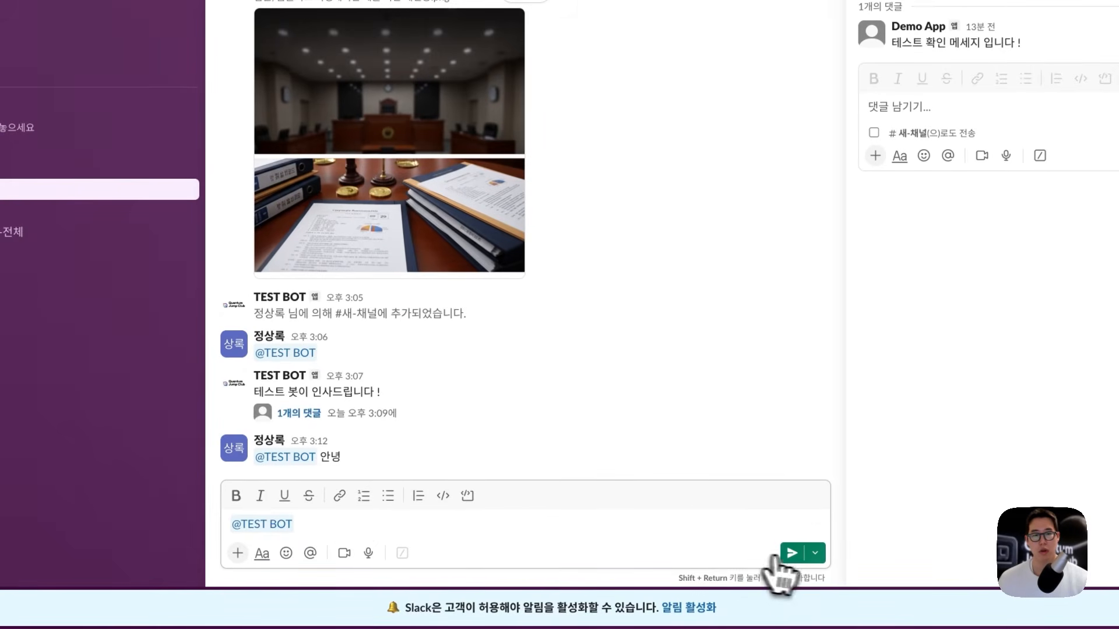
left_click(790, 553)
left_click(10, 211)
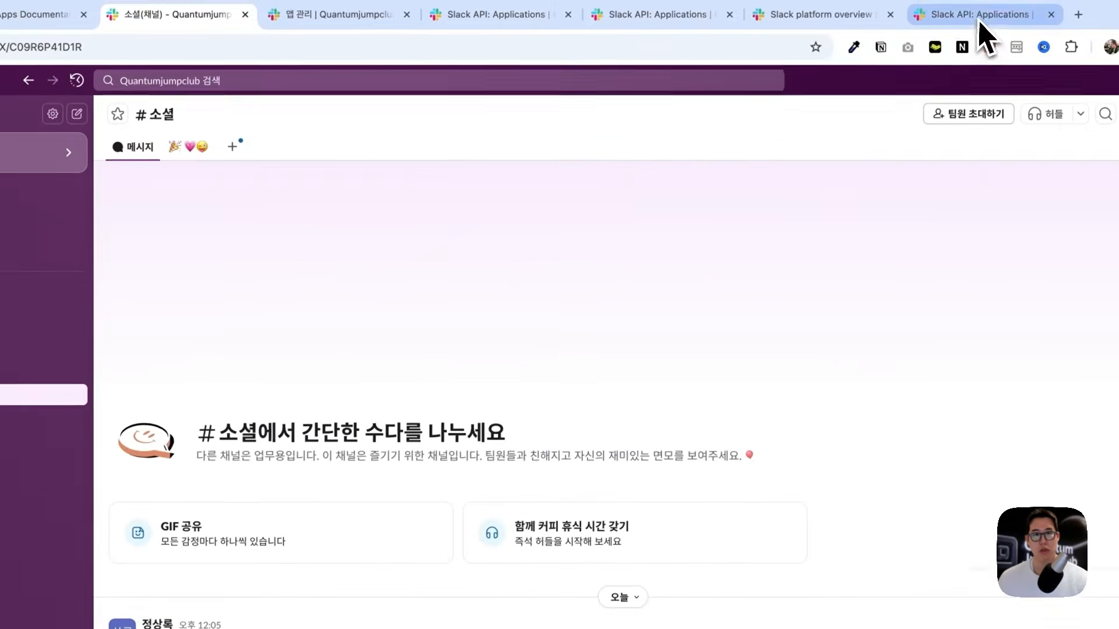
Step: Allow slash commands and messages from TEST BOT's App Home Messages Tab, then uninstall TEST BOT from the team
left_click(984, 24)
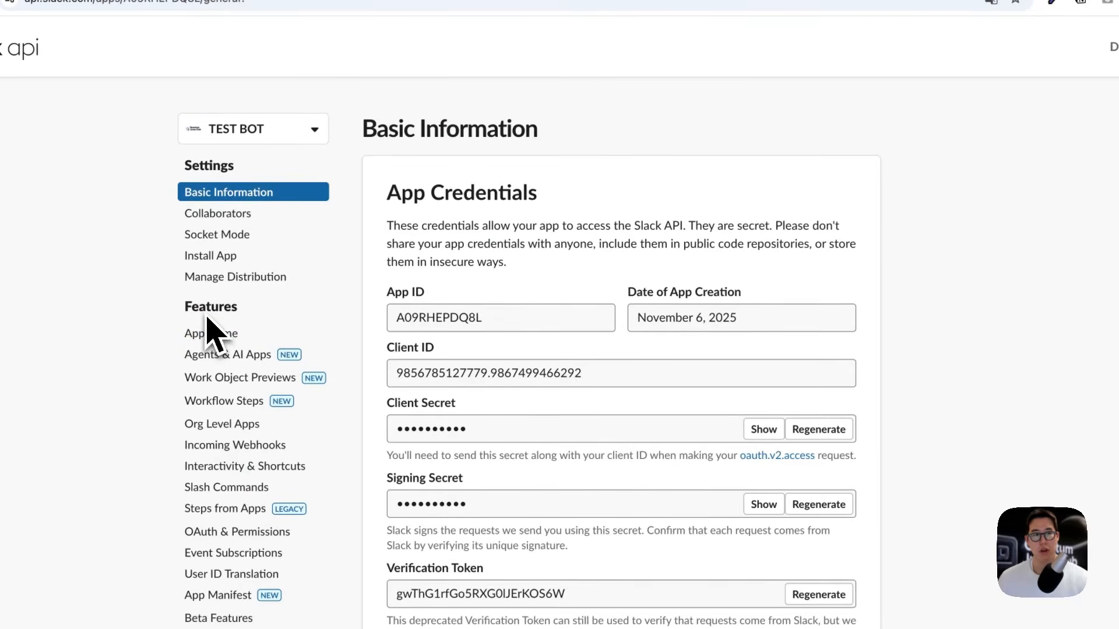
left_click(211, 335)
scroll(662, 387, "down", 10)
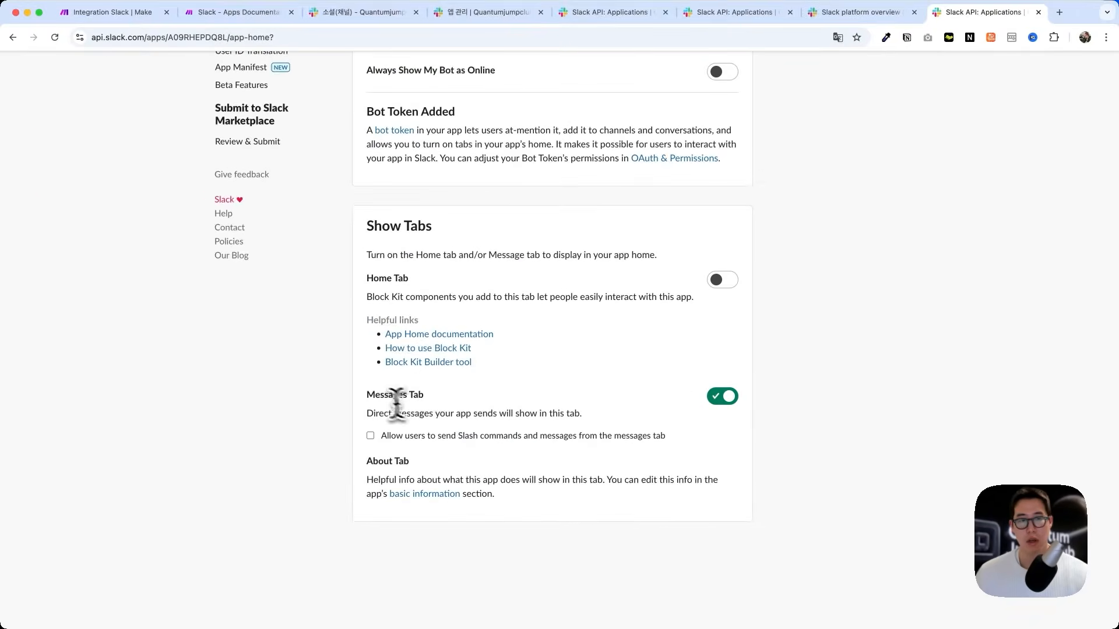
left_click_drag(249, 376, 280, 380)
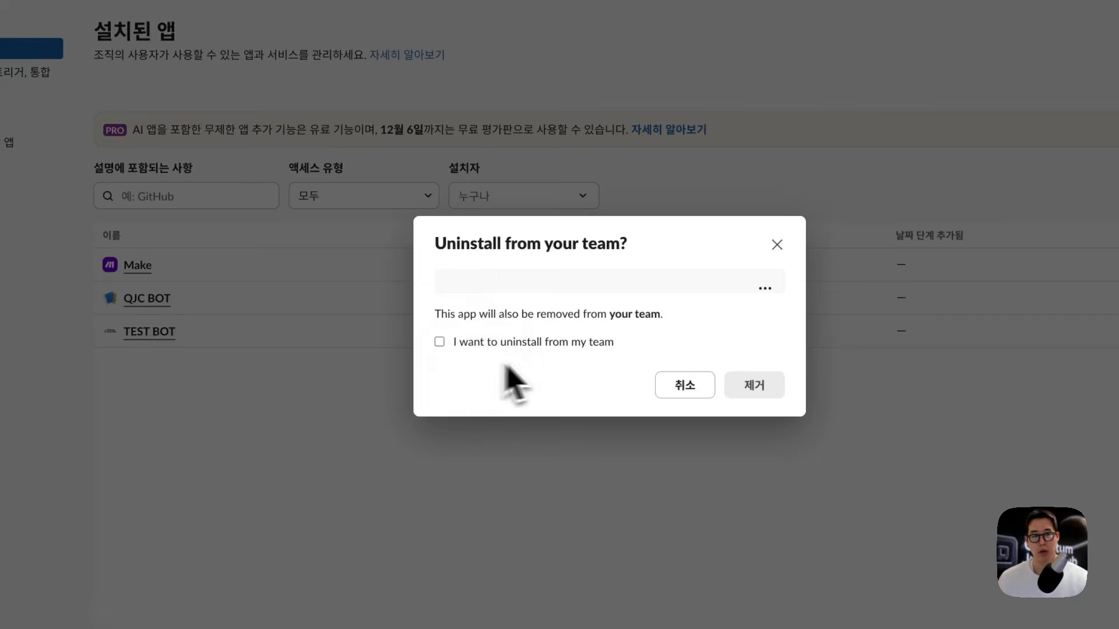
left_click(559, 358)
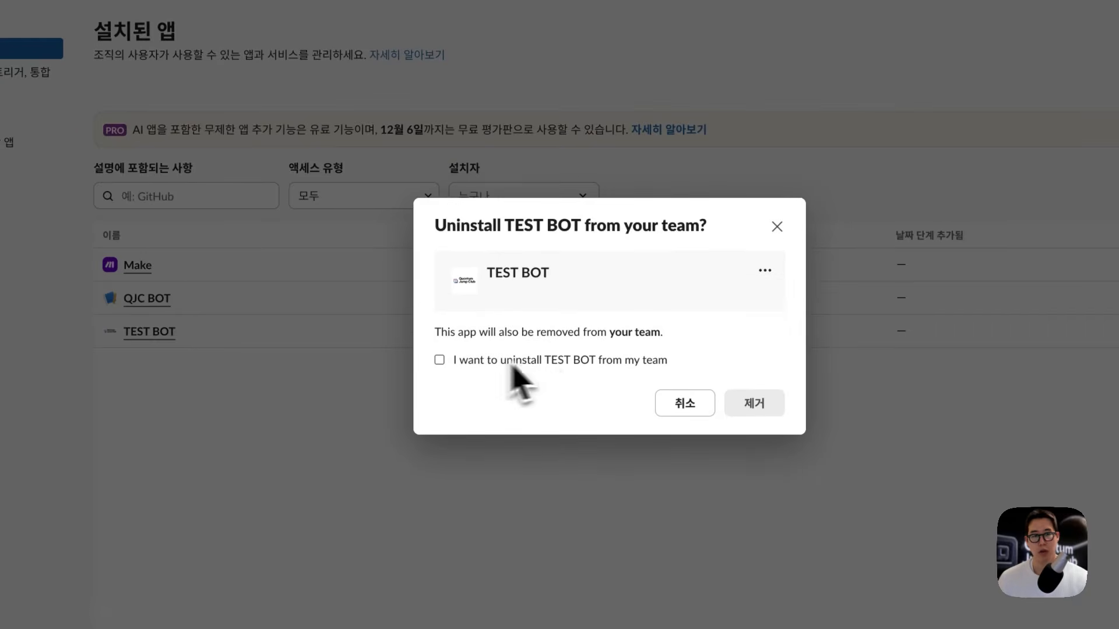
left_click(752, 392)
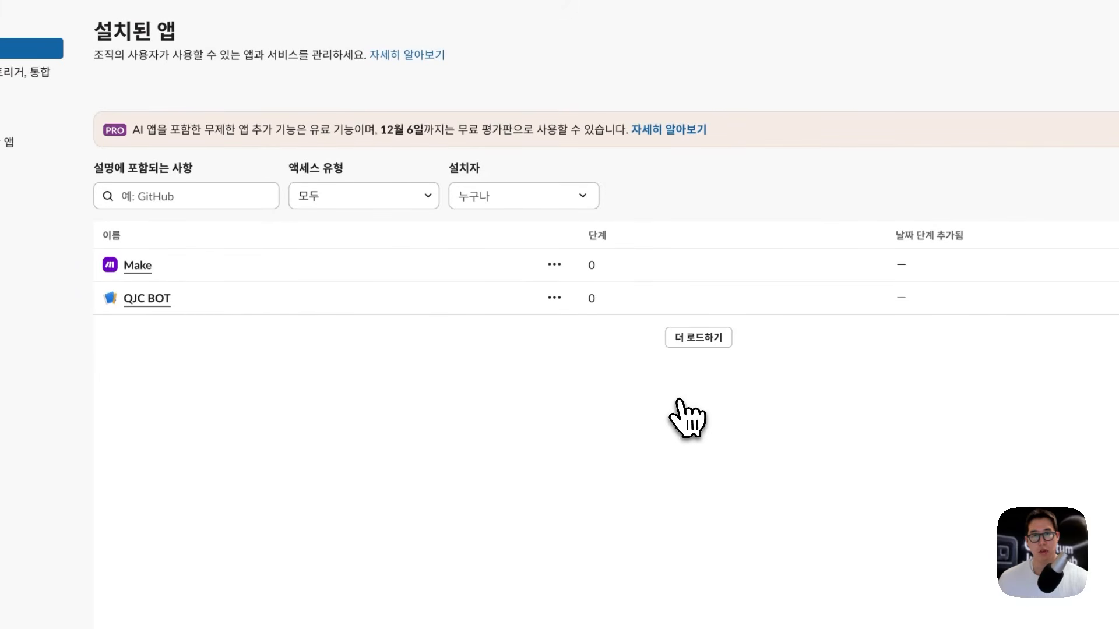